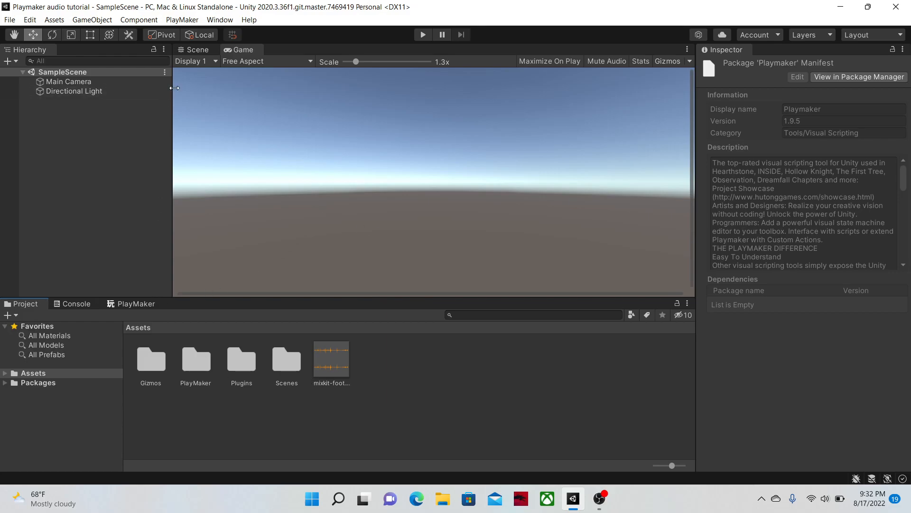
# Step: Examine the import settings of the mixkit footsteps audio clip in the project assets
pyautogui.click(189, 20)
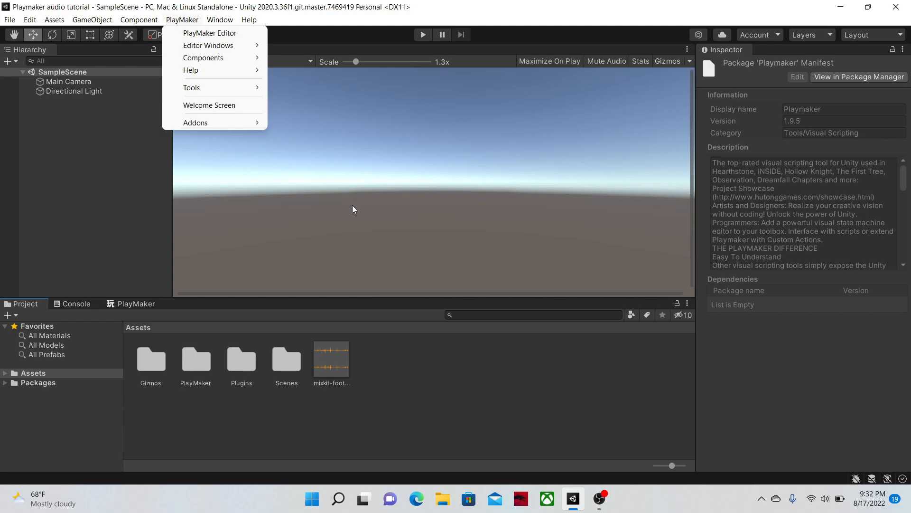
pyautogui.click(340, 360)
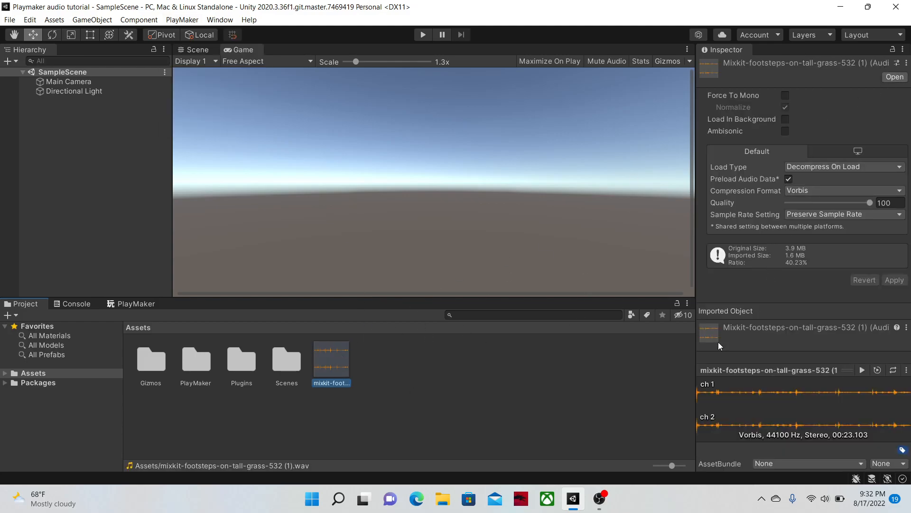
pyautogui.click(342, 227)
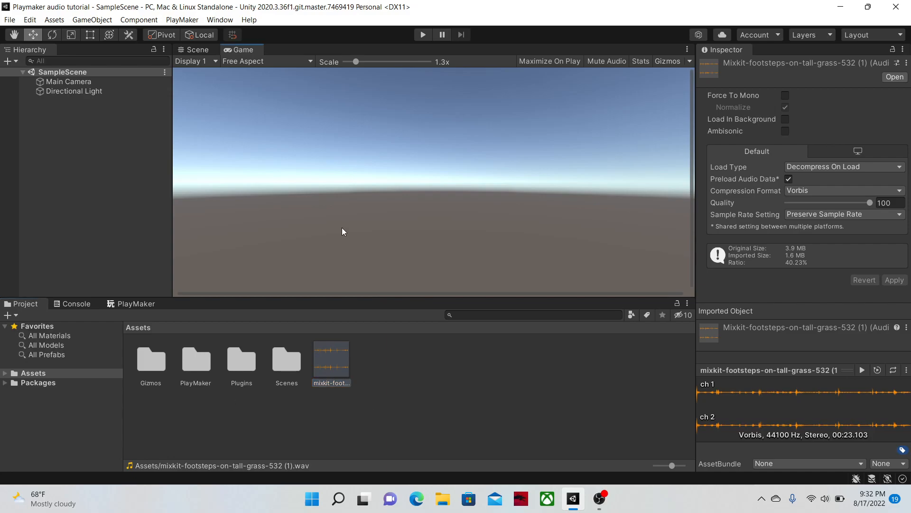
# Step: Add a 3D cube to the scene and frame it in the Scene view
pyautogui.click(9, 61)
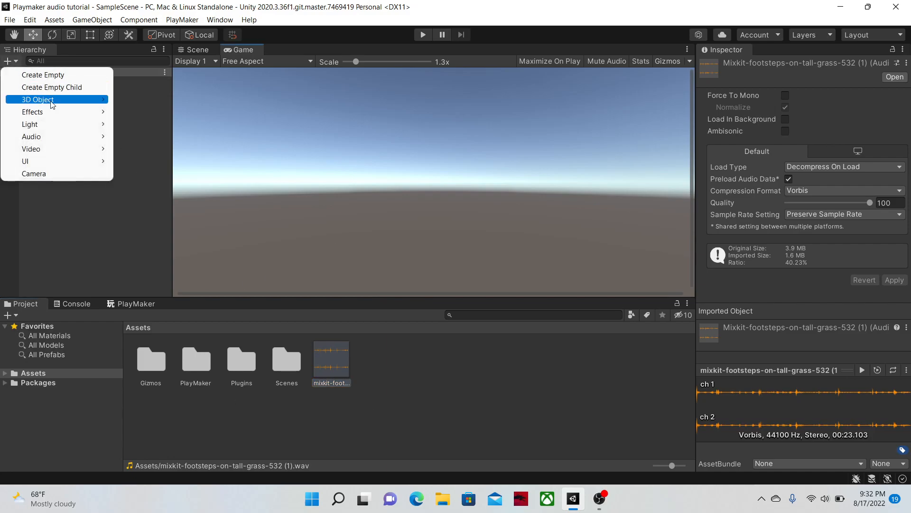
pyautogui.moveTo(52, 100)
pyautogui.click(156, 100)
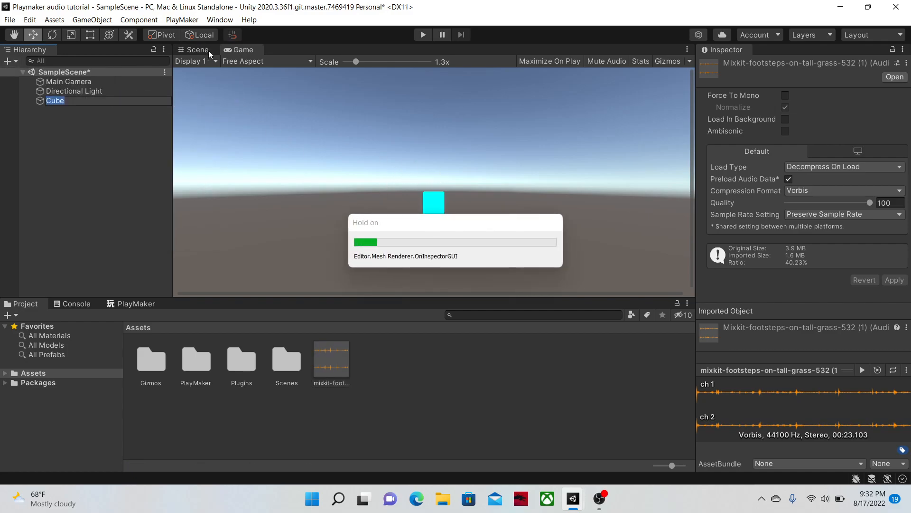
pyautogui.click(195, 50)
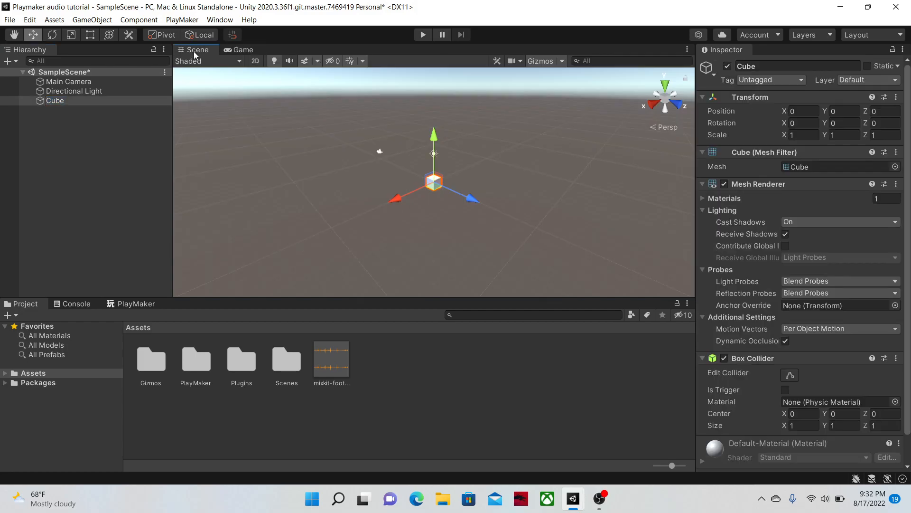
pyautogui.press('f')
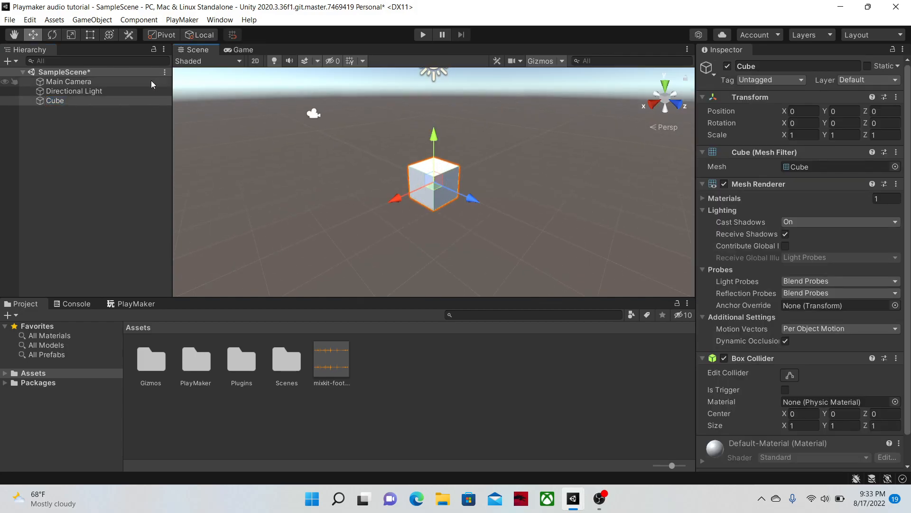
# Step: Scale the cube into a wide slab, about 11.9 on X and about 20.2 on Z
pyautogui.click(70, 35)
pyautogui.moveTo(473, 199); pyautogui.dragTo(454, 204)
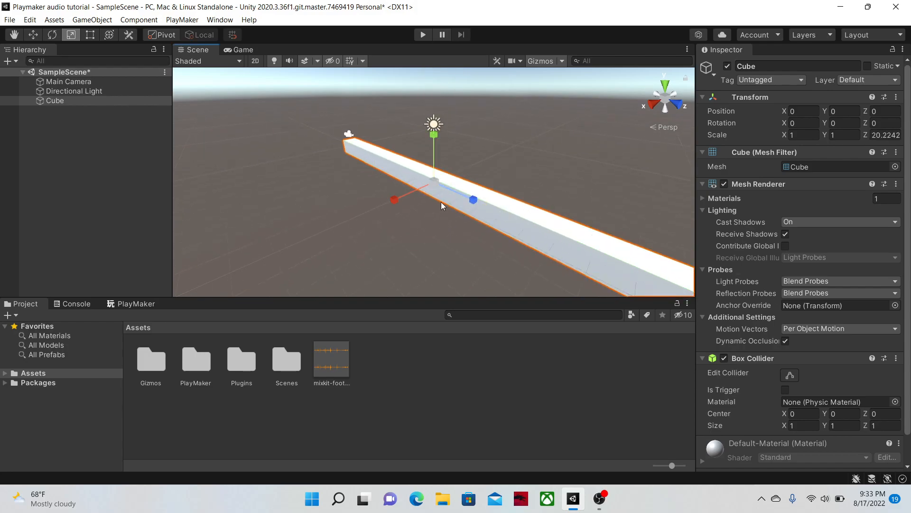
pyautogui.moveTo(393, 201); pyautogui.dragTo(87, 405)
pyautogui.moveTo(258, 303); pyautogui.dragTo(394, 393, button='right')
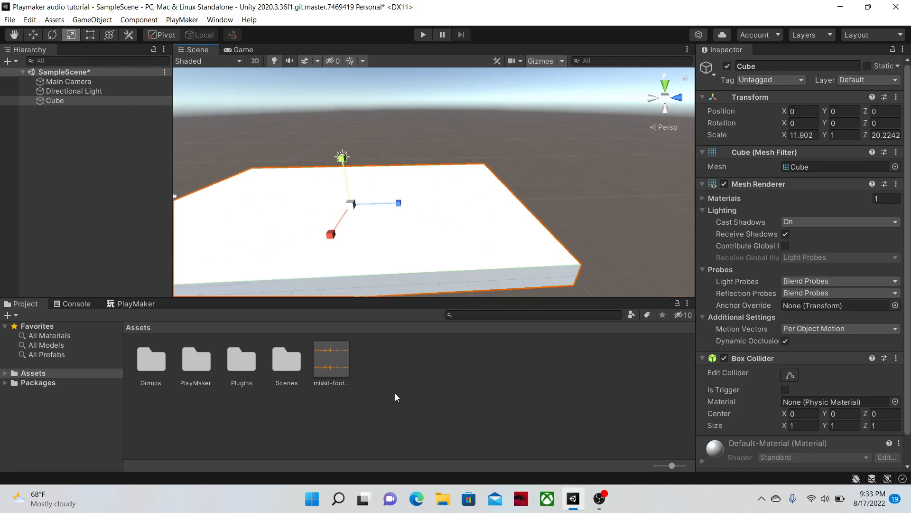
# Step: Create a material named New Material in the Assets folder and set its albedo colour to bright green
pyautogui.rightClick(394, 376)
pyautogui.moveTo(457, 69)
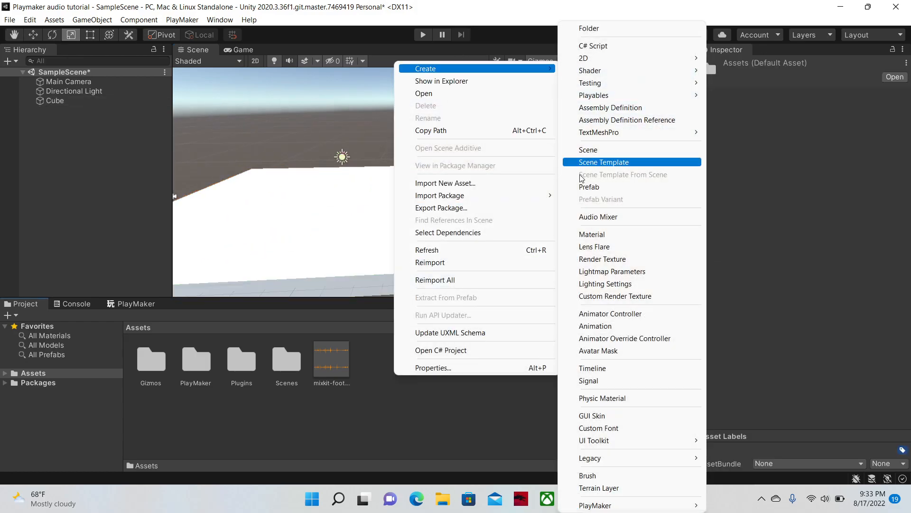
pyautogui.click(594, 233)
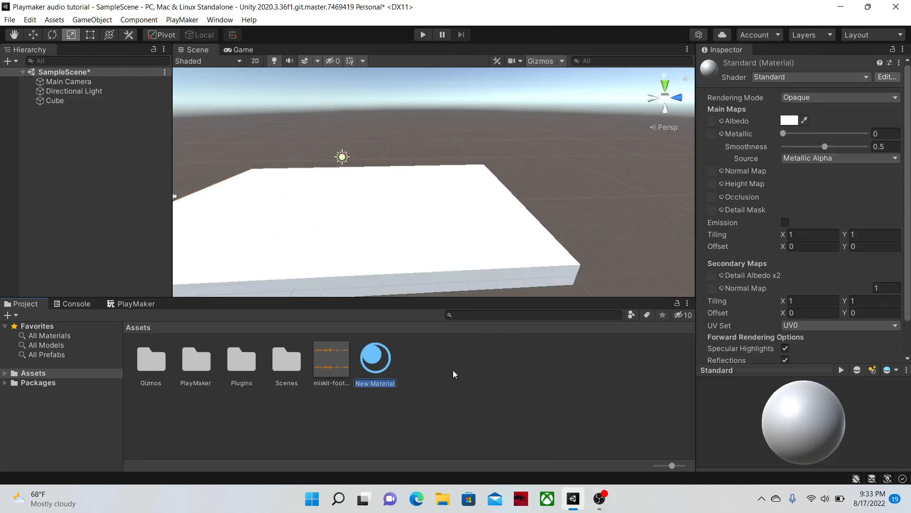
pyautogui.press('Return')
pyautogui.click(790, 120)
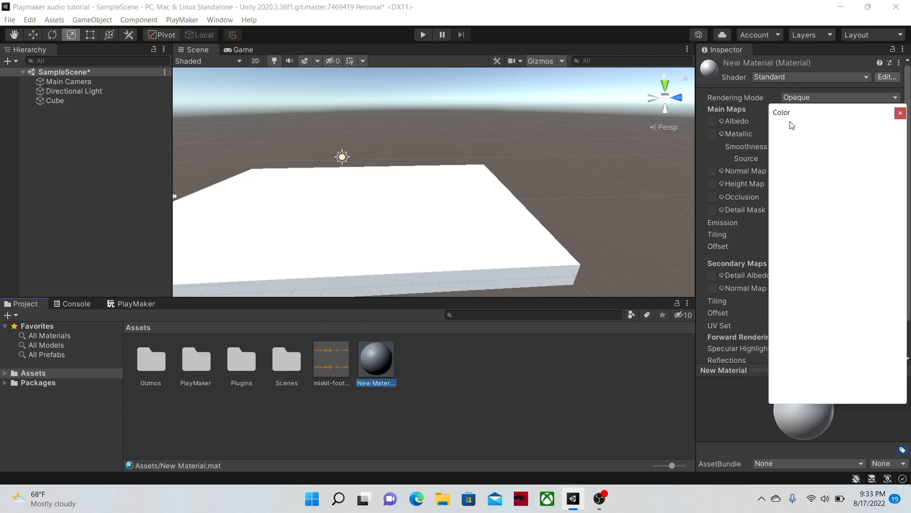
pyautogui.click(797, 177)
pyautogui.click(869, 183)
pyautogui.click(900, 113)
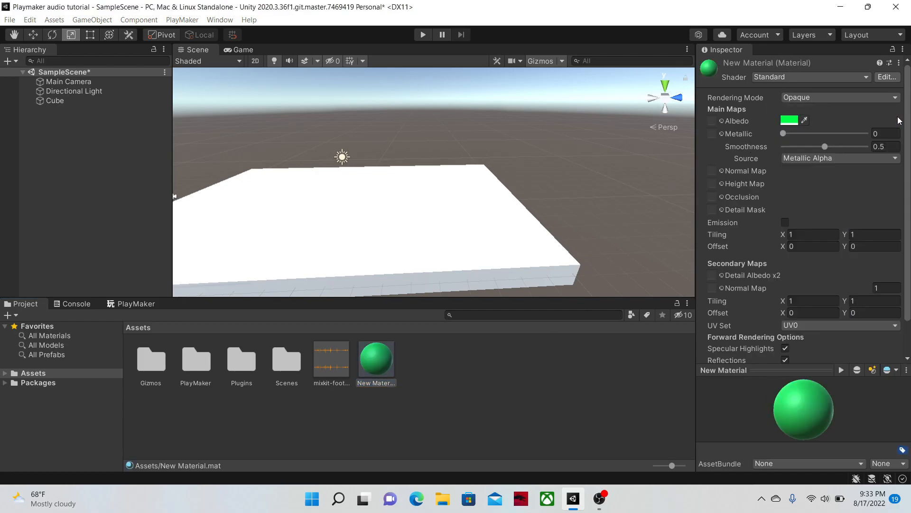
# Step: Apply the green material to the scaled cube in the scene
pyautogui.moveTo(373, 385); pyautogui.dragTo(407, 232)
pyautogui.click(596, 214)
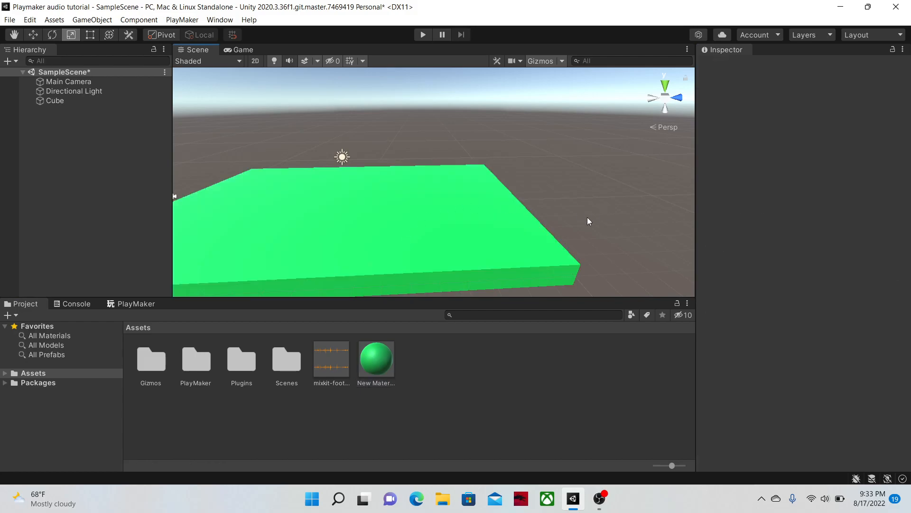
pyautogui.keyDown('alt'); pyautogui.moveTo(595, 214); pyautogui.dragTo(583, 240); pyautogui.keyUp('alt')
# Step: Rename the cube object as Ground
pyautogui.click(58, 101)
pyautogui.click(821, 66)
pyautogui.press('BackSpace')
pyautogui.write('Ground')
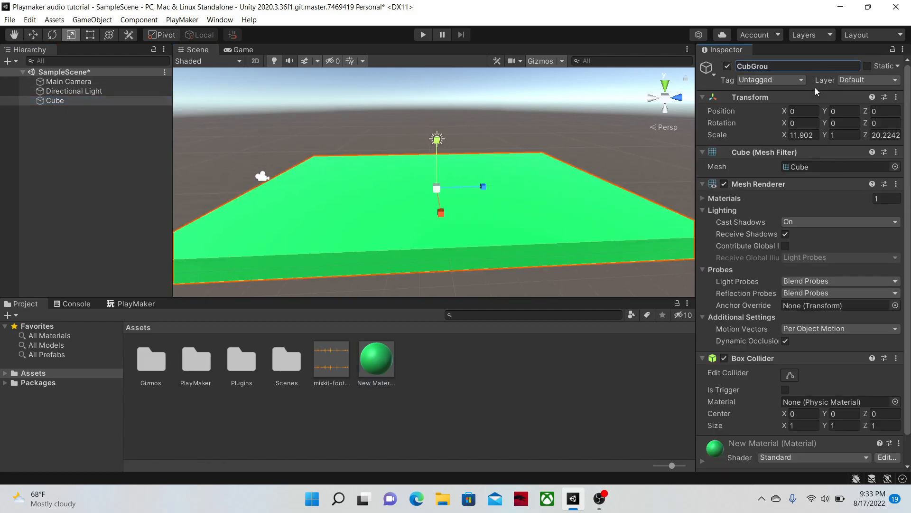
pyautogui.press('BackSpace')
pyautogui.press('BackSpace')
pyautogui.press('BackSpace')
pyautogui.press('BackSpace')
pyautogui.press('BackSpace')
pyautogui.press('BackSpace')
pyautogui.press('BackSpace')
pyautogui.press('BackSpace')
pyautogui.press('BackSpace')
pyautogui.write('Ground')
pyautogui.click(76, 158)
# Step: Add a 3D capsule to the scene and name it Player
pyautogui.click(11, 61)
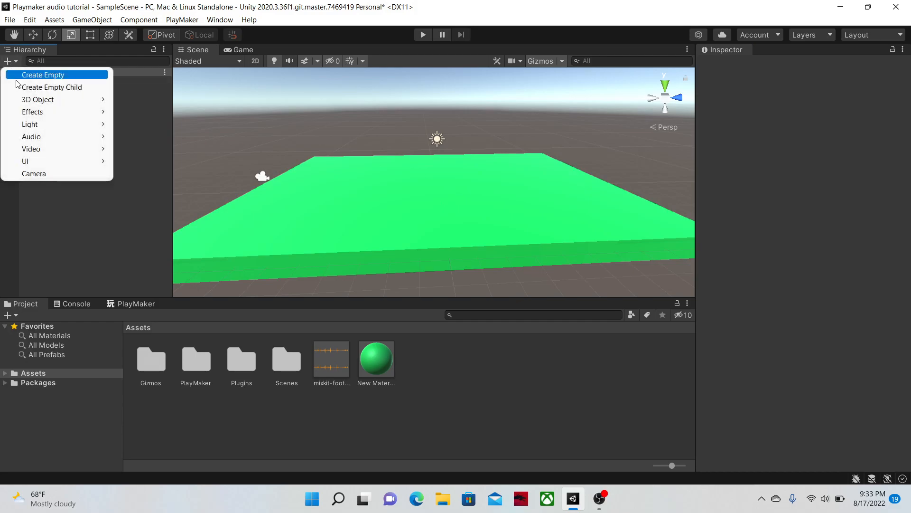
pyautogui.moveTo(61, 104)
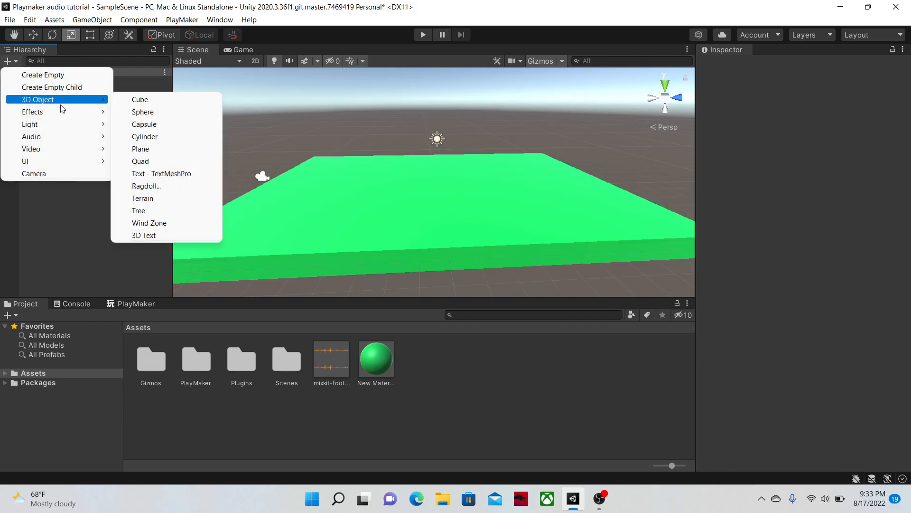
pyautogui.click(161, 124)
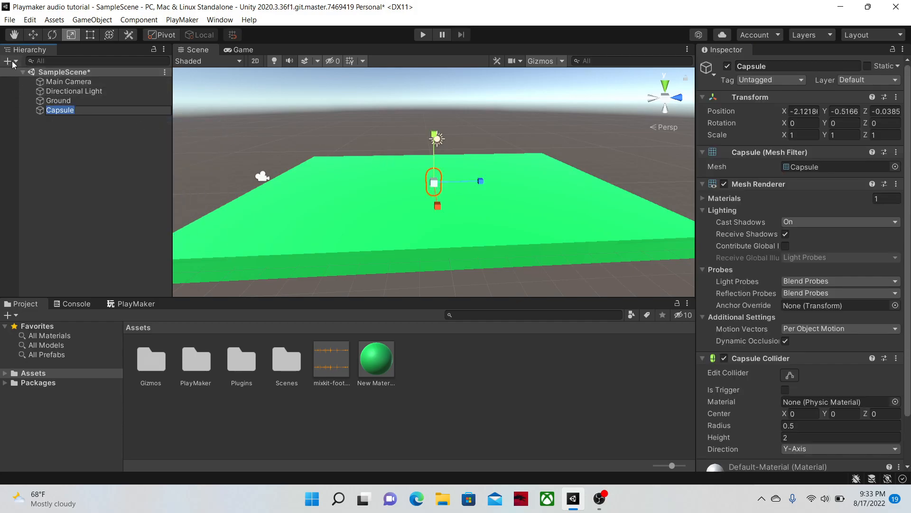
pyautogui.press('BackSpace')
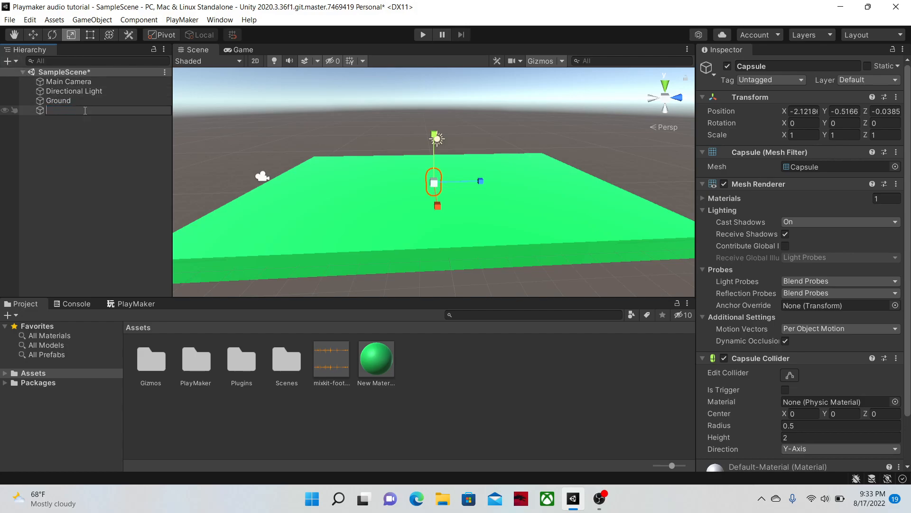
pyautogui.write('Player')
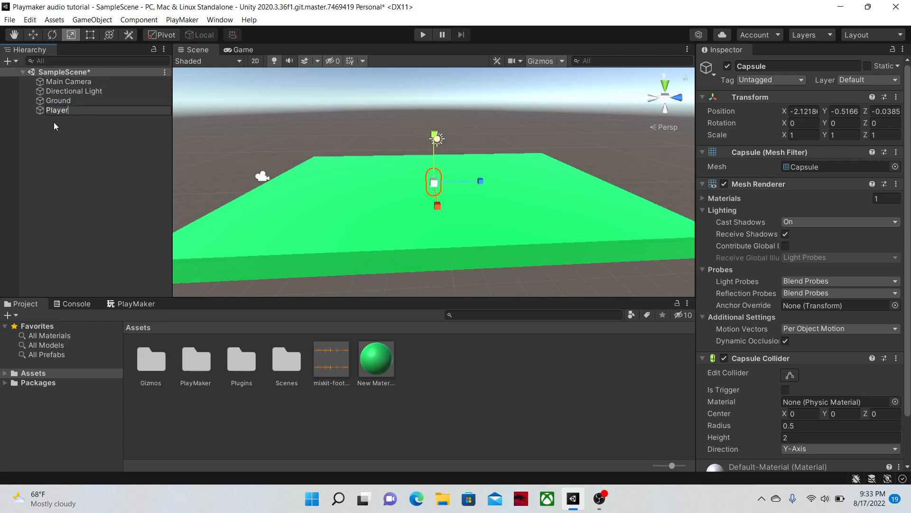
# Step: Move the Player capsule to about X 0.46, Y 1.7 above the ground and show the PlayMaker editor
pyautogui.click(32, 35)
pyautogui.scroll(2, 423, 124)
pyautogui.moveTo(434, 134); pyautogui.dragTo(212, 297)
pyautogui.click(136, 306)
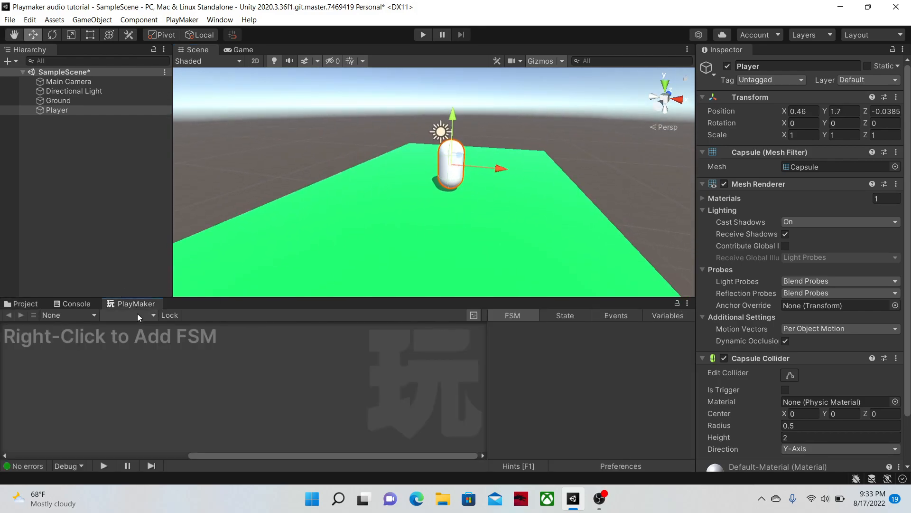
pyautogui.scroll(-3, 776, 315)
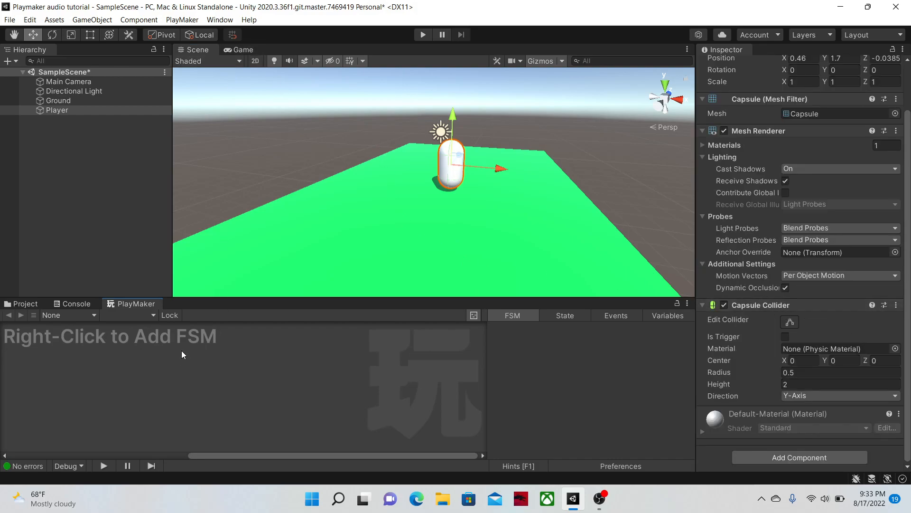
# Step: Check the game view, then raise the Main Camera to about Y 6.37 and tilt it about 34 degrees on X
pyautogui.click(254, 60)
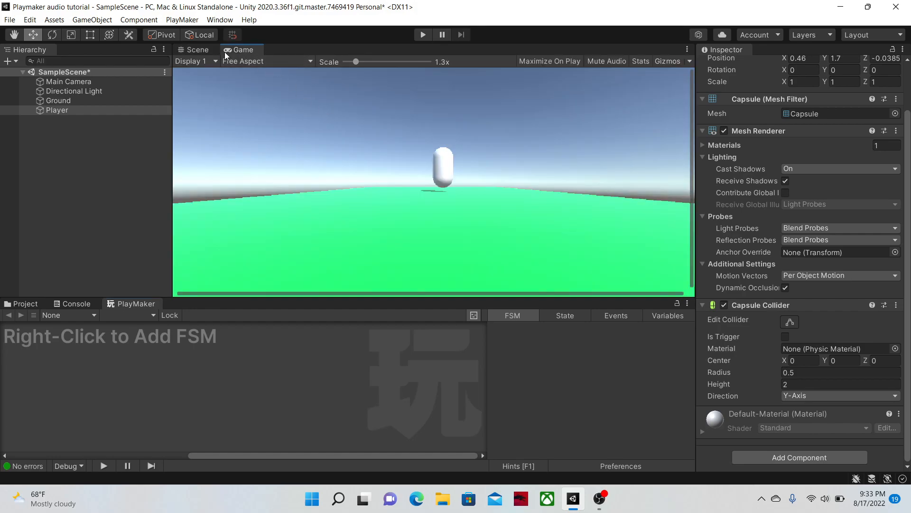
pyautogui.click(254, 60)
pyautogui.click(18, 90)
pyautogui.click(18, 81)
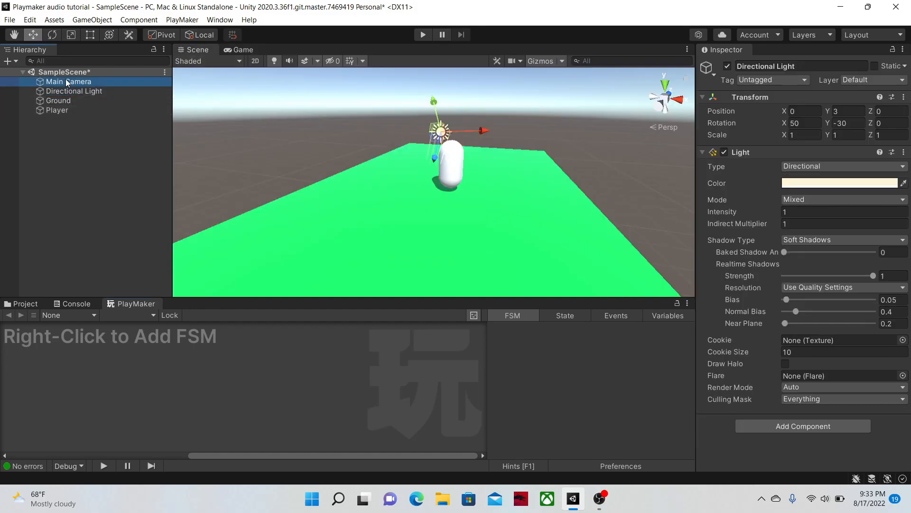
pyautogui.press('f')
pyautogui.scroll(-6, 433, 175)
pyautogui.keyDown('alt'); pyautogui.moveTo(424, 179); pyautogui.dragTo(489, 85); pyautogui.keyUp('alt')
pyautogui.moveTo(488, 85); pyautogui.dragTo(470, 162, button='middle')
pyautogui.keyDown('alt'); pyautogui.moveTo(470, 161); pyautogui.dragTo(332, 135); pyautogui.keyUp('alt')
pyautogui.click(52, 34)
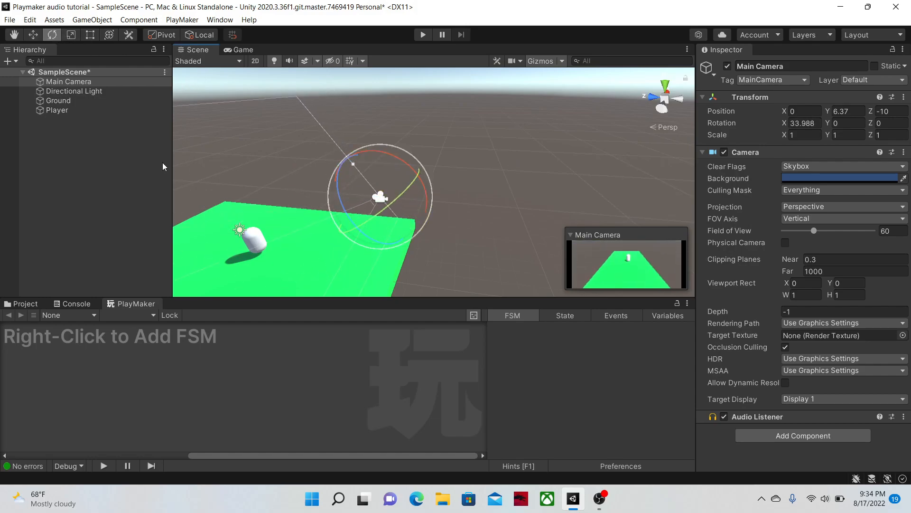
# Step: Move the Player capsule along the Z axis to about 0.41
pyautogui.doubleClick(80, 111)
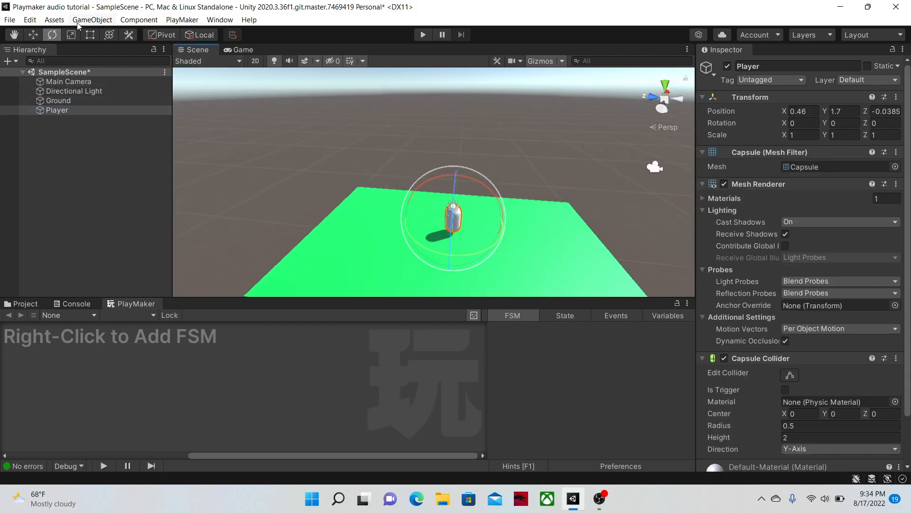
pyautogui.click(32, 35)
pyautogui.moveTo(414, 216); pyautogui.dragTo(404, 214)
pyautogui.click(409, 212)
pyautogui.click(450, 217)
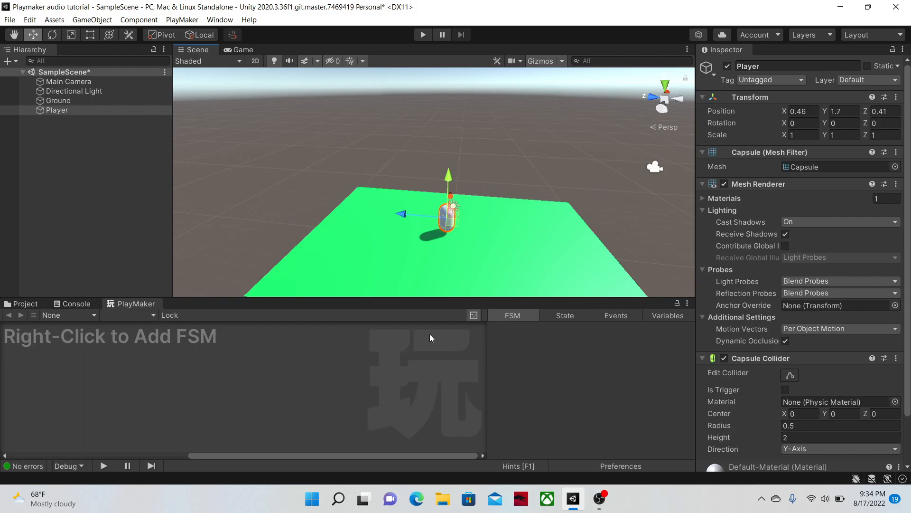
# Step: Add a PlayMaker FSM to the Player and name it Movement fsm
pyautogui.rightClick(179, 363)
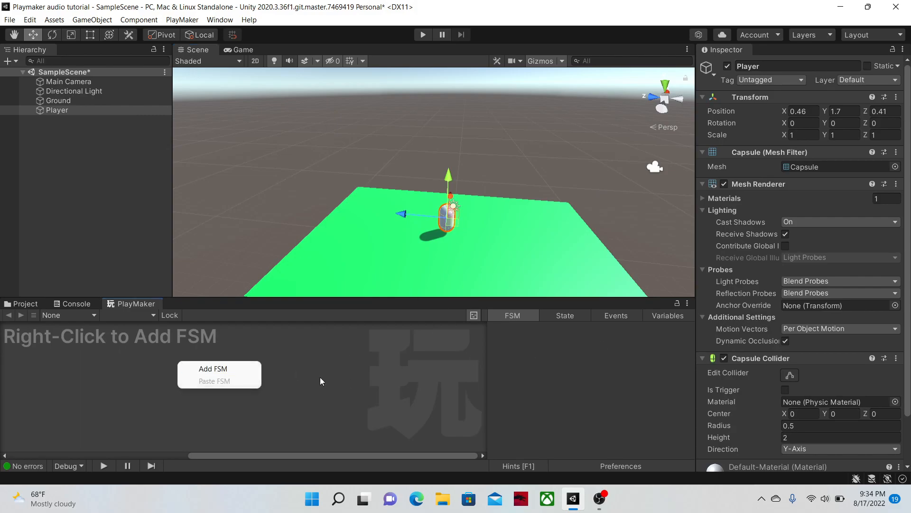
pyautogui.click(237, 369)
pyautogui.scroll(-3, 795, 360)
pyautogui.click(787, 381)
pyautogui.press('BackSpace')
pyautogui.write('Movement fsm')
pyautogui.press('Return')
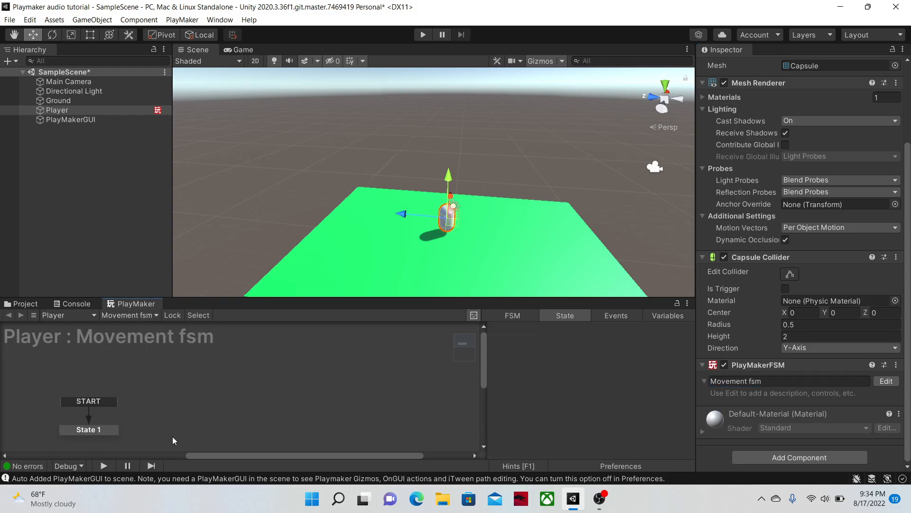
# Step: Rename the FSM's start state as Walk
pyautogui.click(556, 330)
pyautogui.press('BackSpace')
pyautogui.write('Walk')
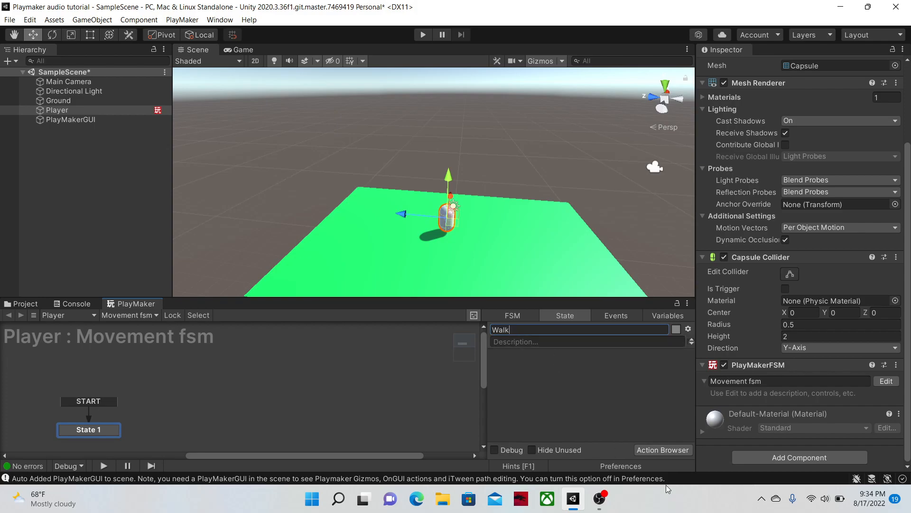
# Step: Add the Controller Simple Move action from the Character category to the Walk state
pyautogui.click(662, 450)
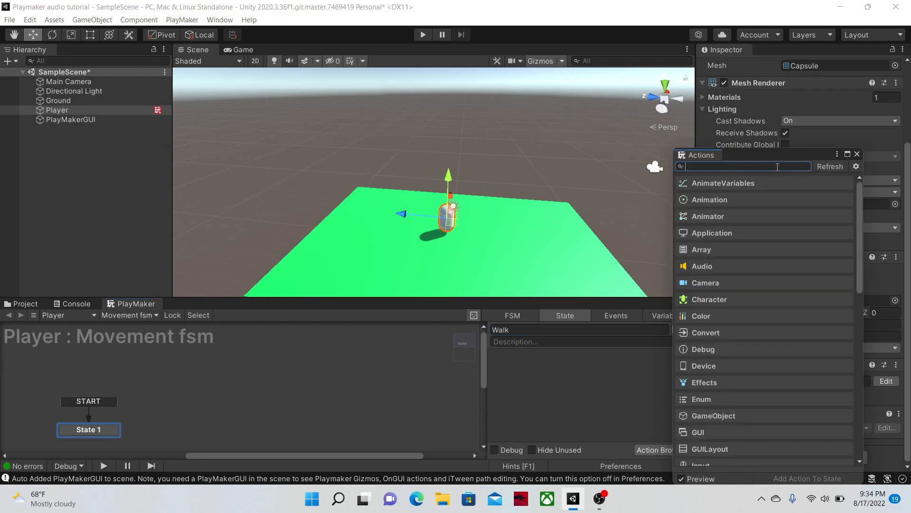
pyautogui.click(712, 299)
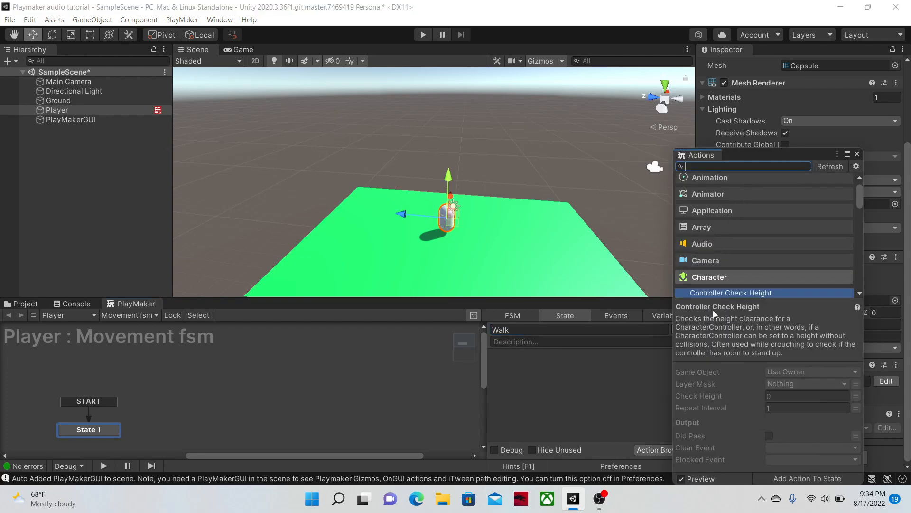
pyautogui.scroll(-5, 731, 294)
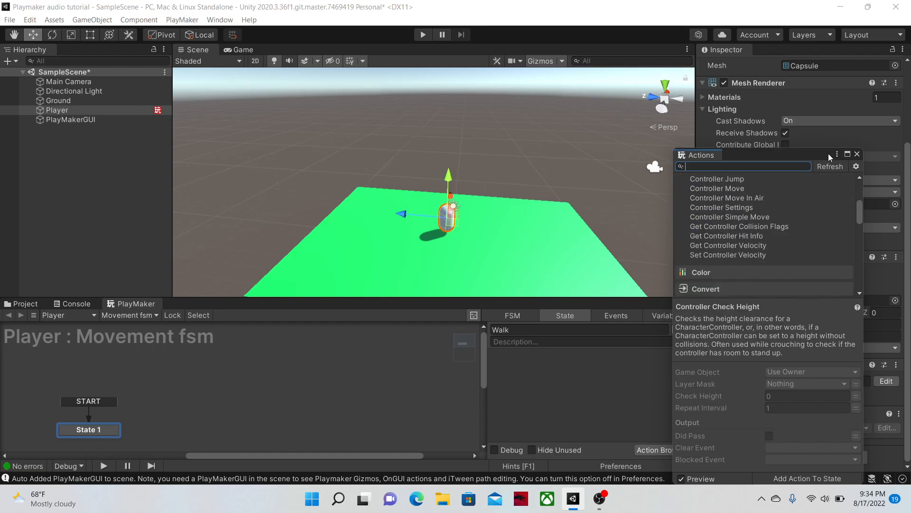
pyautogui.moveTo(860, 149); pyautogui.dragTo(909, 23)
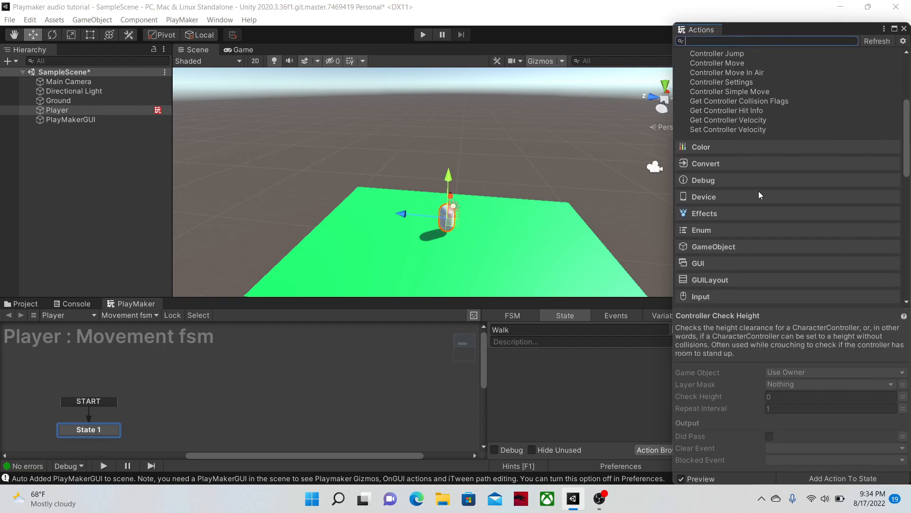
pyautogui.scroll(4, 712, 118)
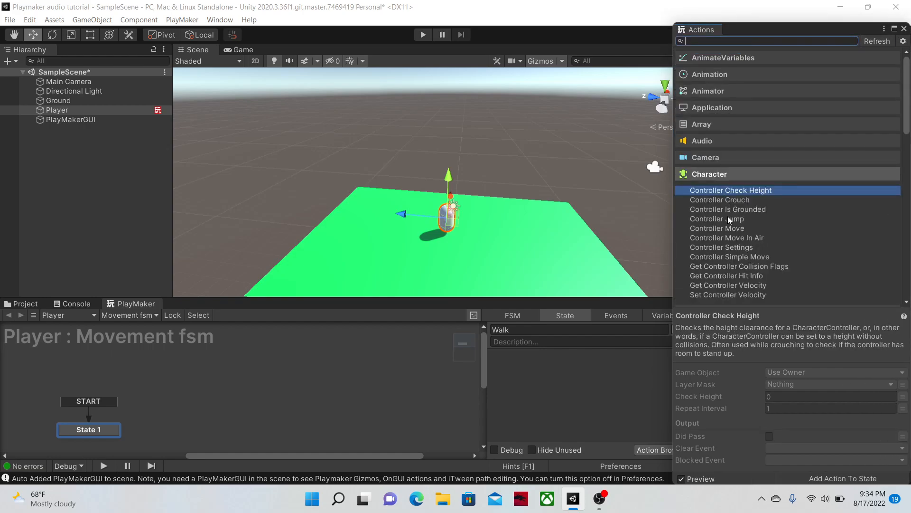
pyautogui.click(734, 257)
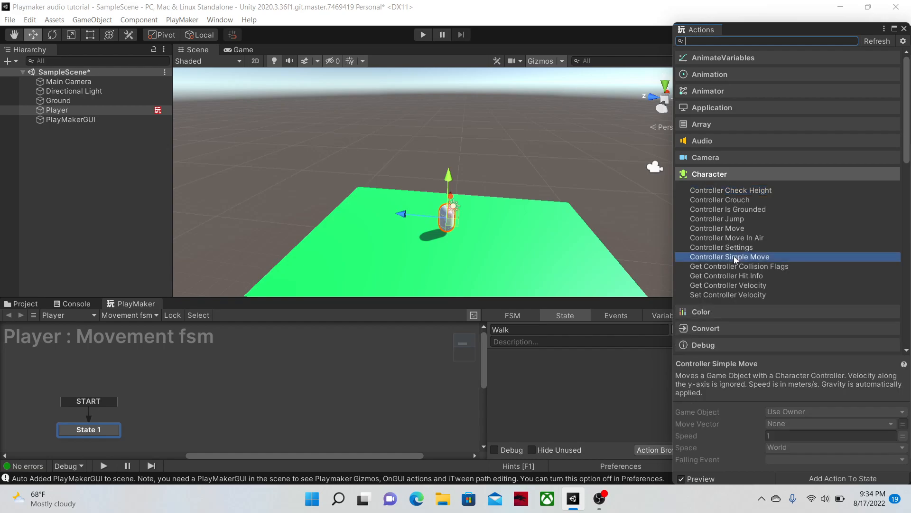
pyautogui.doubleClick(734, 256)
pyautogui.click(597, 369)
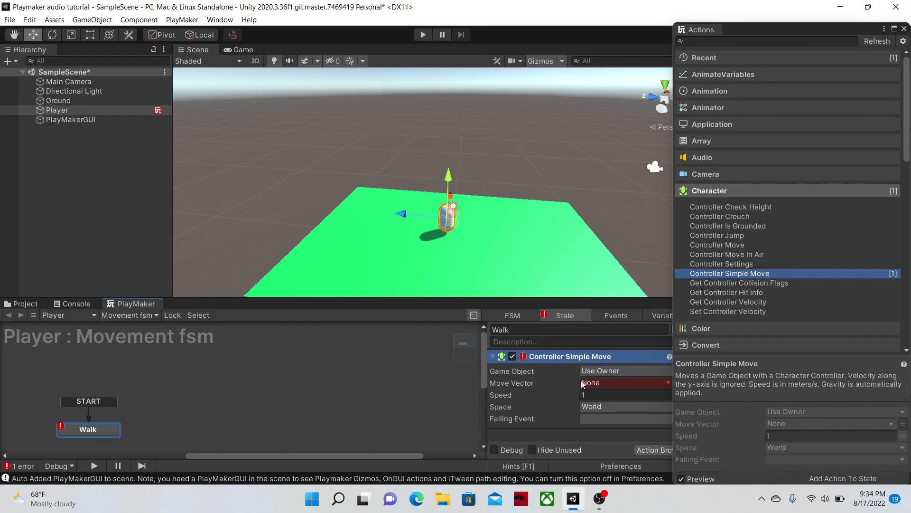
# Step: Find the Get Axis Vector action and add it to the Walk state, above Controller Simple Move
pyautogui.click(727, 42)
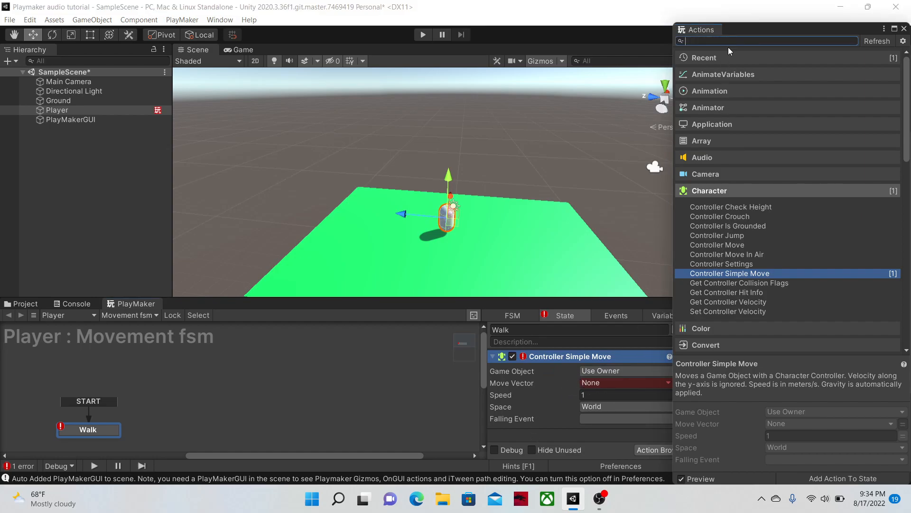
pyautogui.write('get axi')
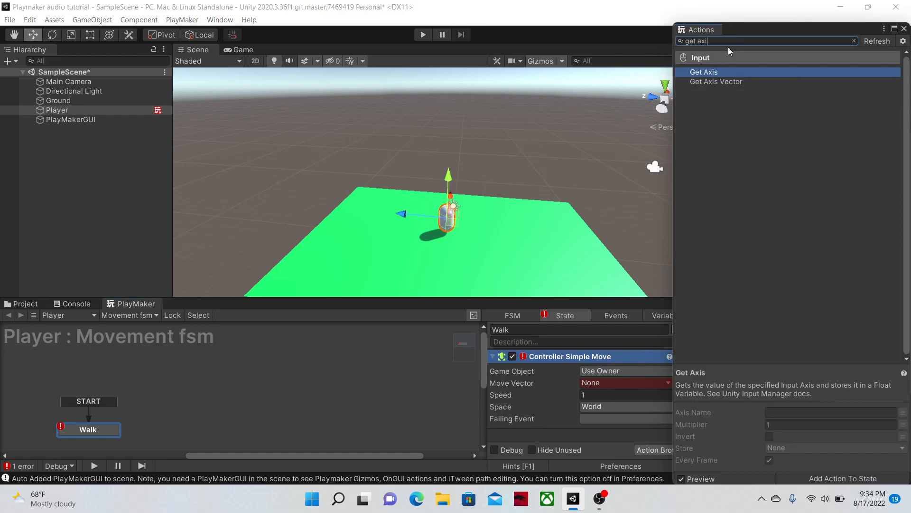
pyautogui.doubleClick(721, 81)
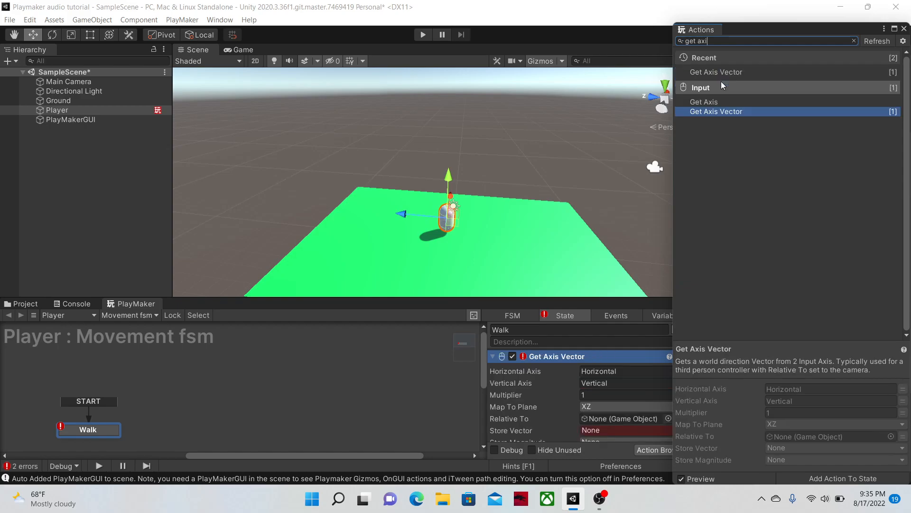
pyautogui.click(904, 29)
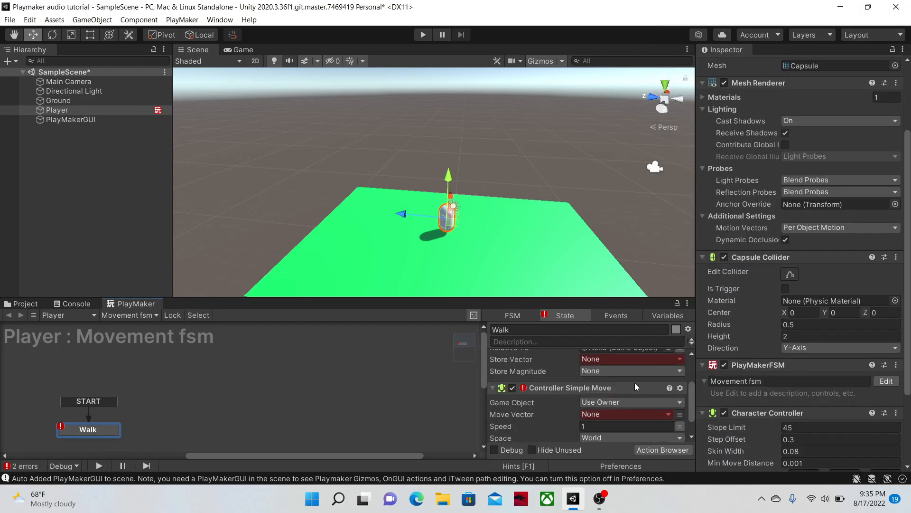
# Step: Store the Get Axis Vector result in a new variable named Player movement
pyautogui.scroll(3, 573, 394)
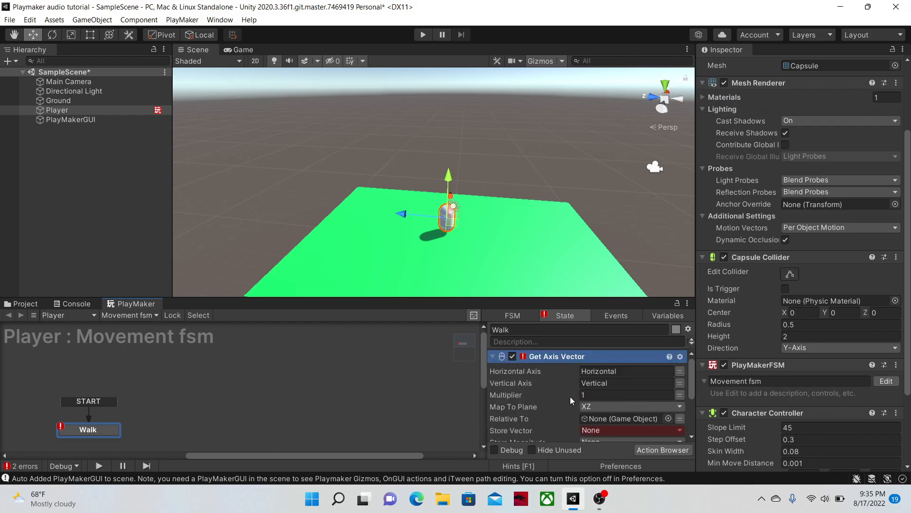
pyautogui.scroll(-3, 598, 391)
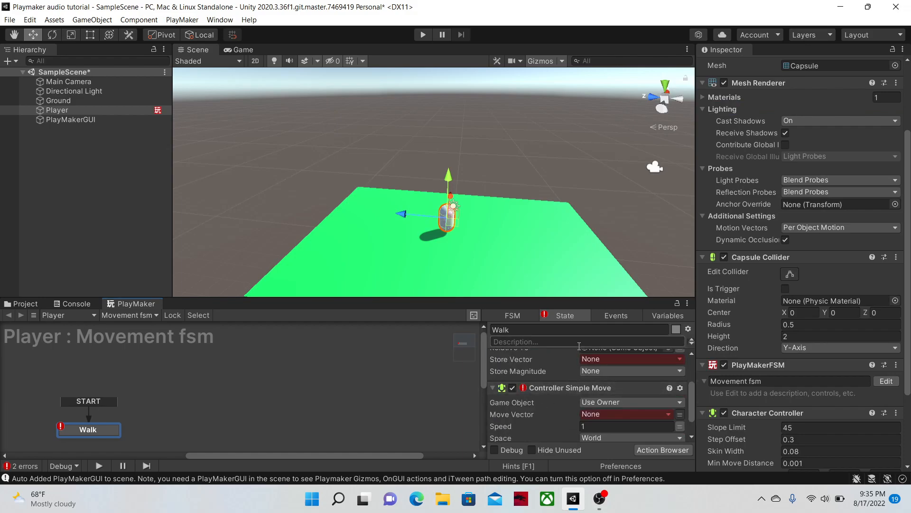
pyautogui.scroll(3, 646, 434)
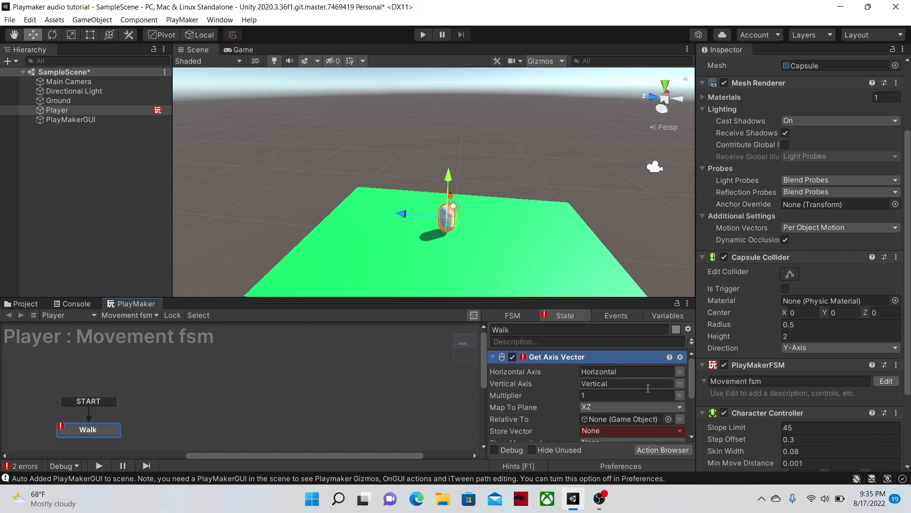
pyautogui.click(679, 430)
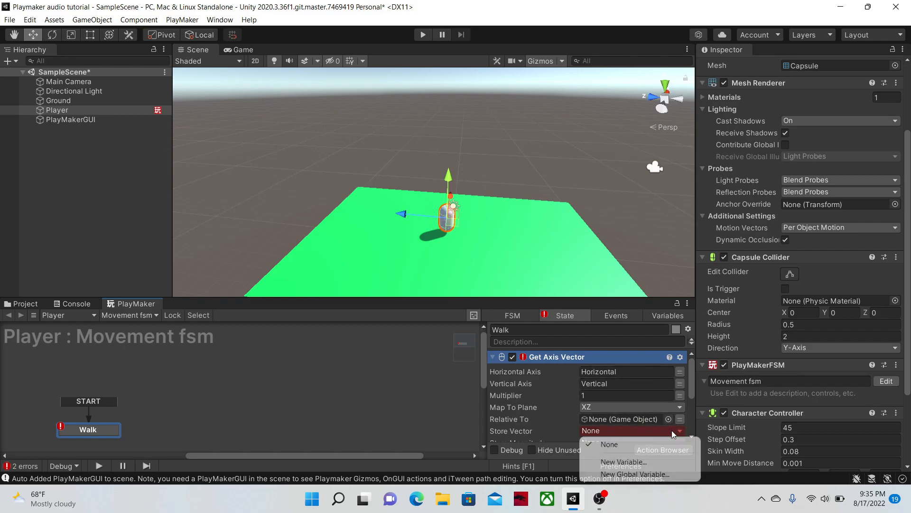
pyautogui.click(653, 462)
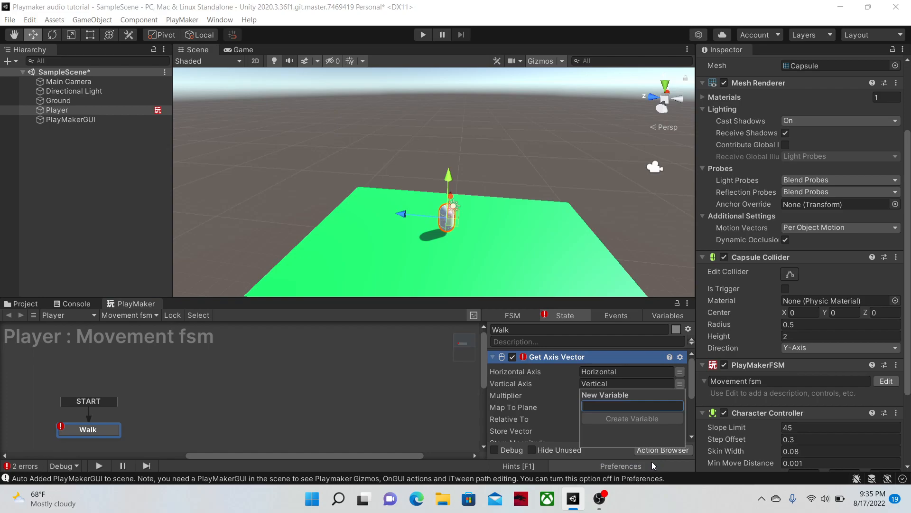
pyautogui.write('Player ')
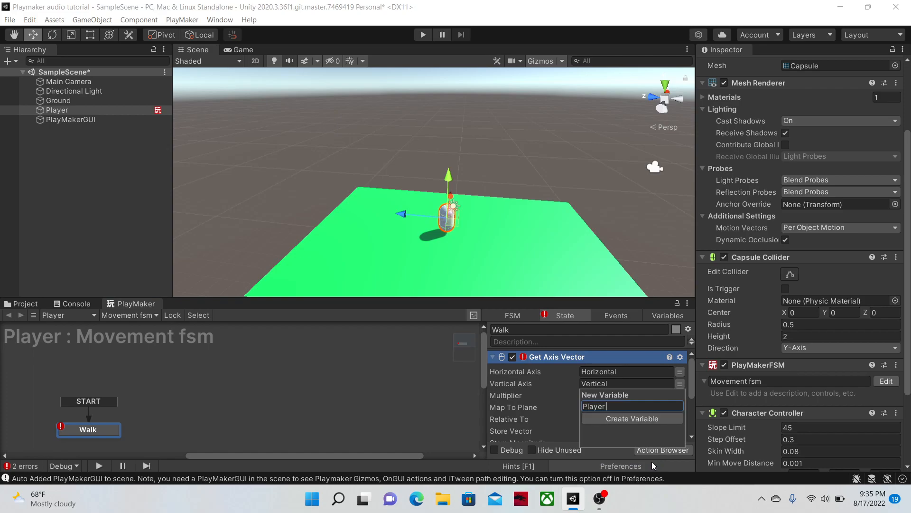
pyautogui.write('movement')
pyautogui.press('Return')
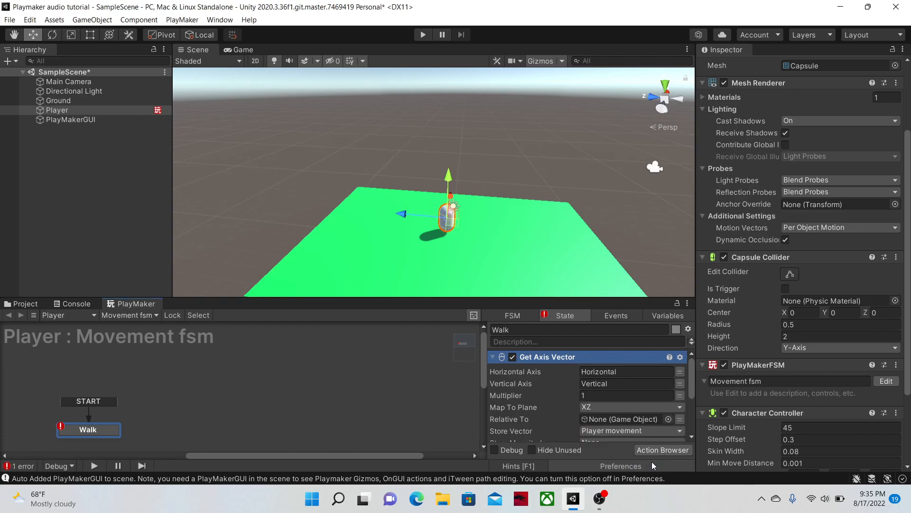
# Step: Use the Player movement variable as the Move Vector of Controller Simple Move
pyautogui.scroll(-3, 642, 414)
pyautogui.scroll(2, 640, 409)
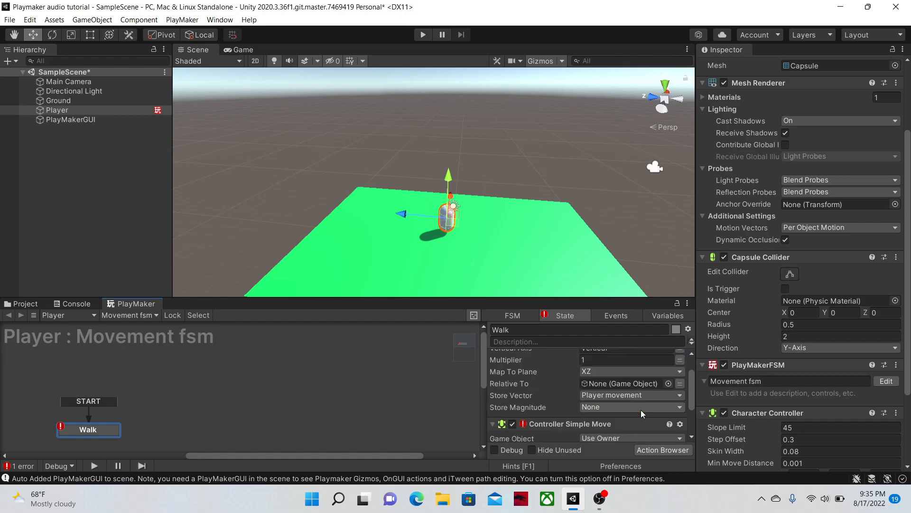
pyautogui.scroll(-2, 637, 411)
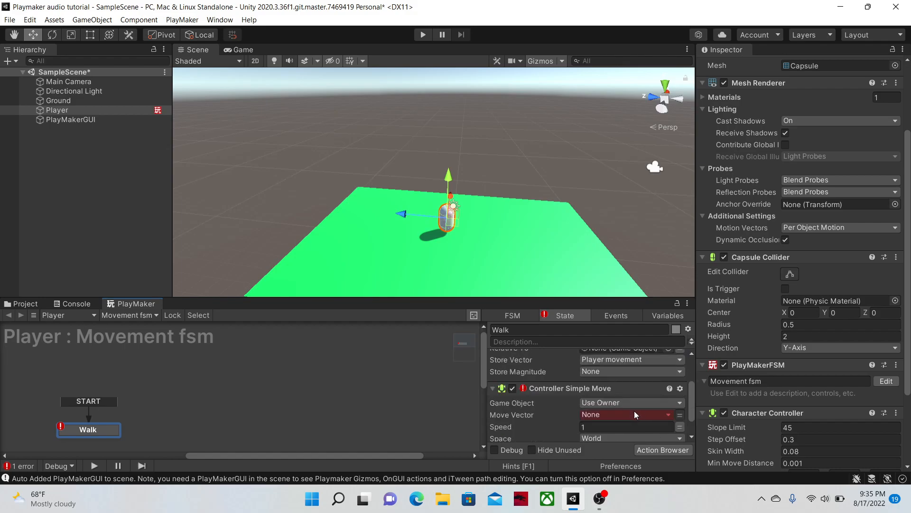
pyautogui.click(609, 412)
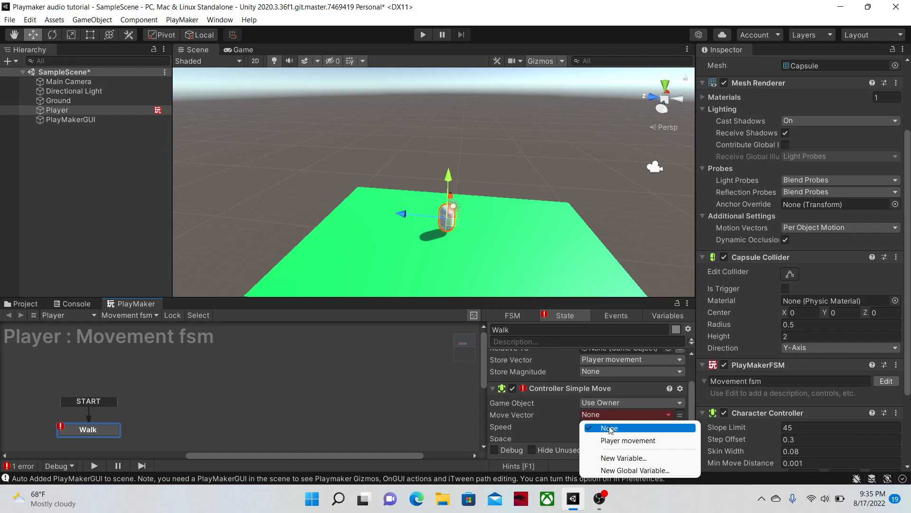
pyautogui.click(612, 437)
# Step: Drive the Controller Simple Move speed with a new variable named Speed
pyautogui.scroll(3, 600, 412)
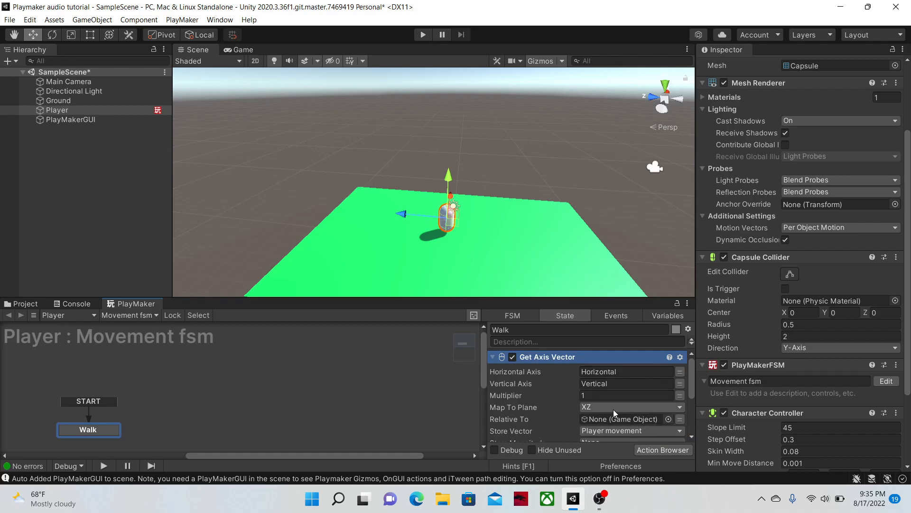
pyautogui.scroll(-3, 599, 414)
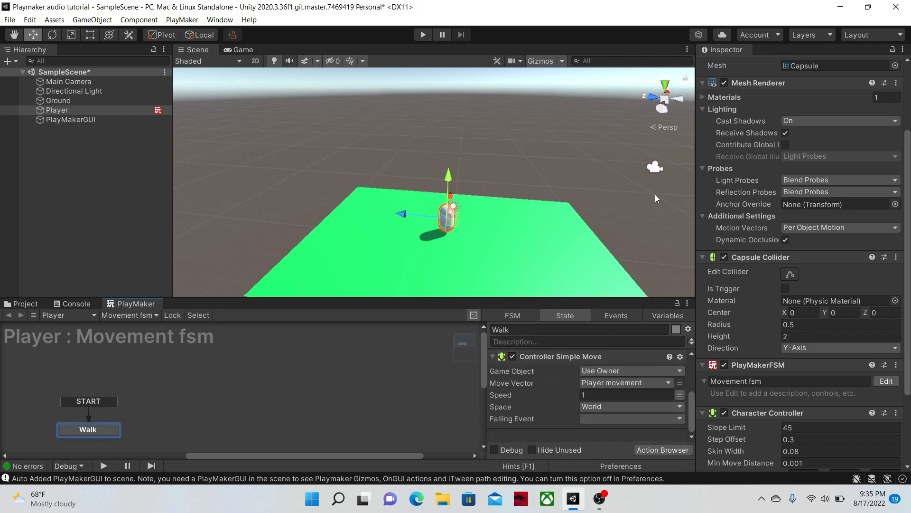
pyautogui.click(678, 396)
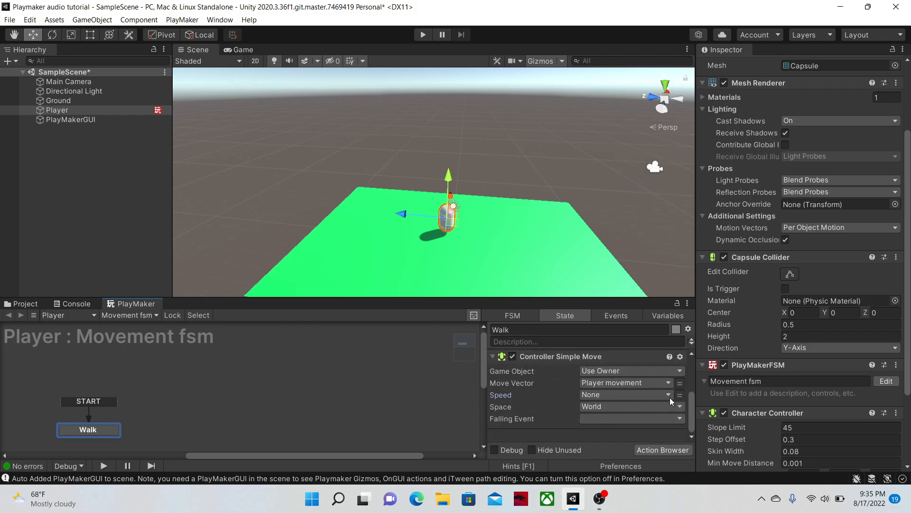
pyautogui.click(652, 395)
pyautogui.click(619, 424)
pyautogui.write('Speed')
pyautogui.press('Return')
# Step: Set the value of the Speed float variable and return to the Walk state's actions
pyautogui.click(665, 317)
pyautogui.click(572, 371)
pyautogui.click(582, 403)
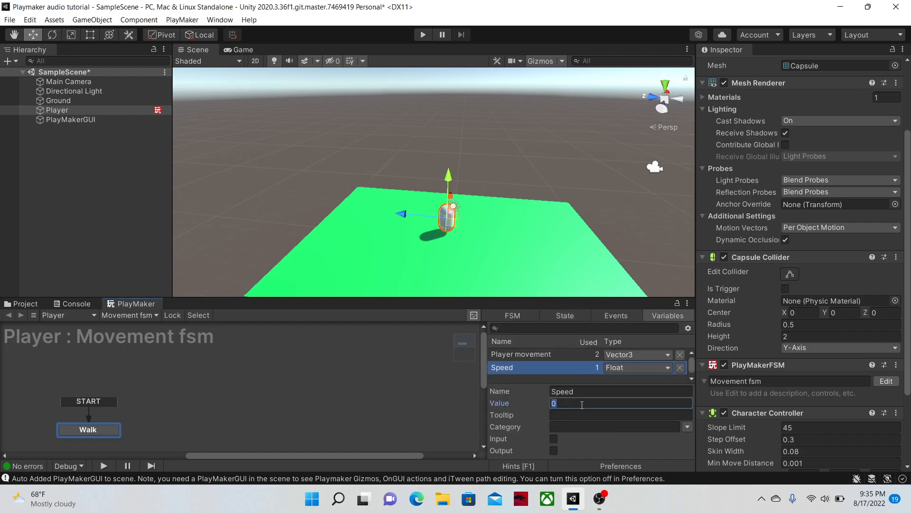
pyautogui.click(528, 314)
pyautogui.click(559, 316)
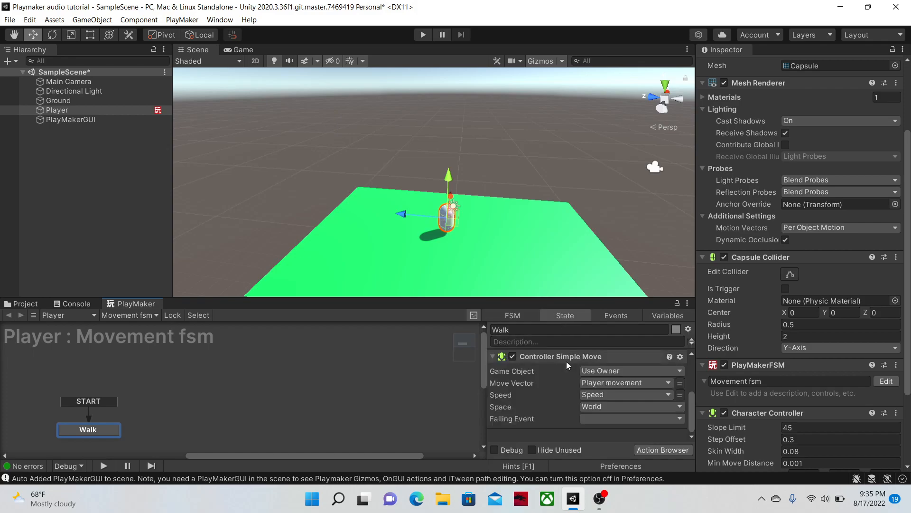
# Step: Play the scene, move the Player capsule across the ground to test the movement, and stop playback
pyautogui.click(286, 415)
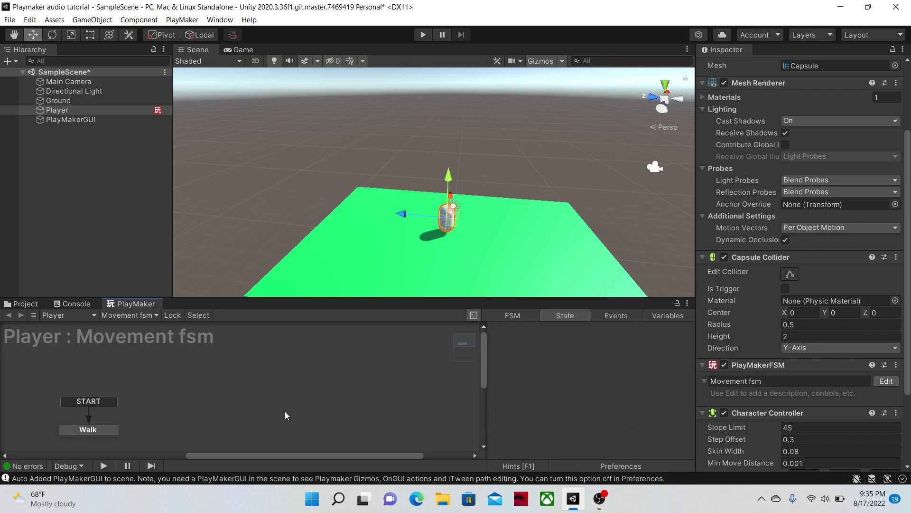
pyautogui.click(424, 37)
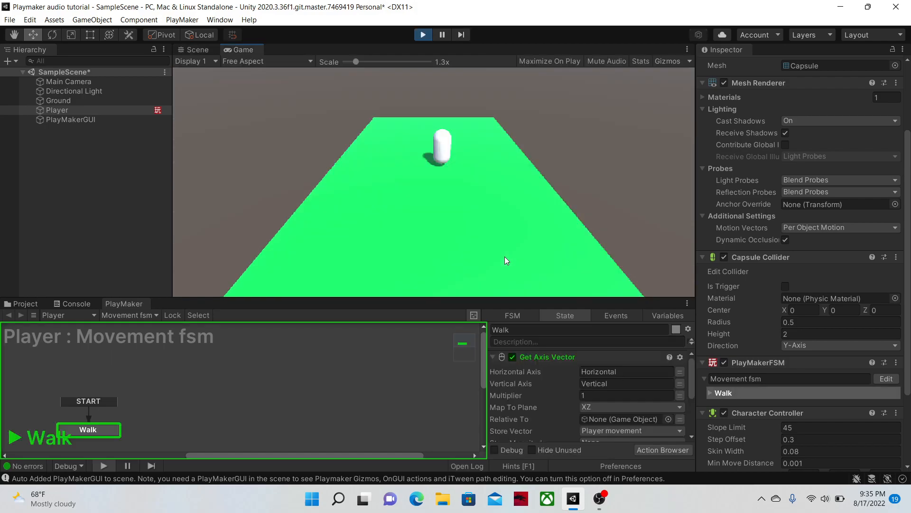
pyautogui.press('Left')
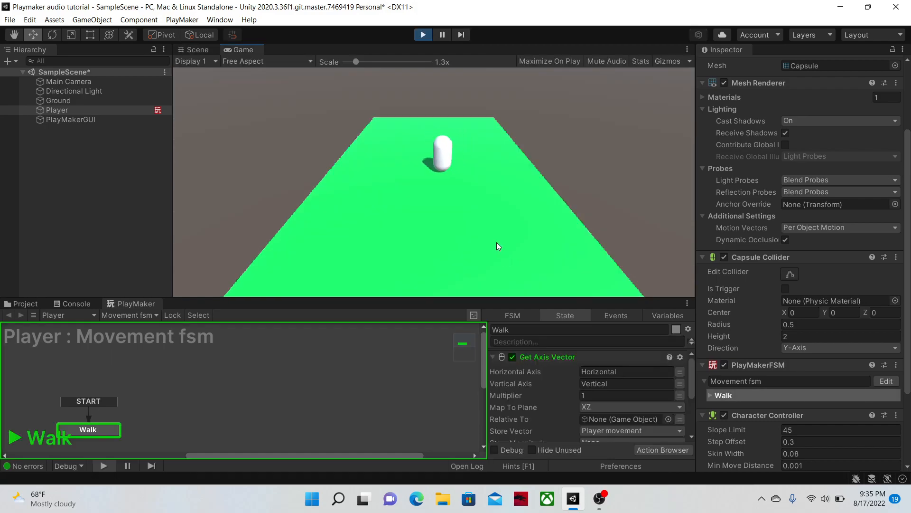
pyautogui.click(431, 35)
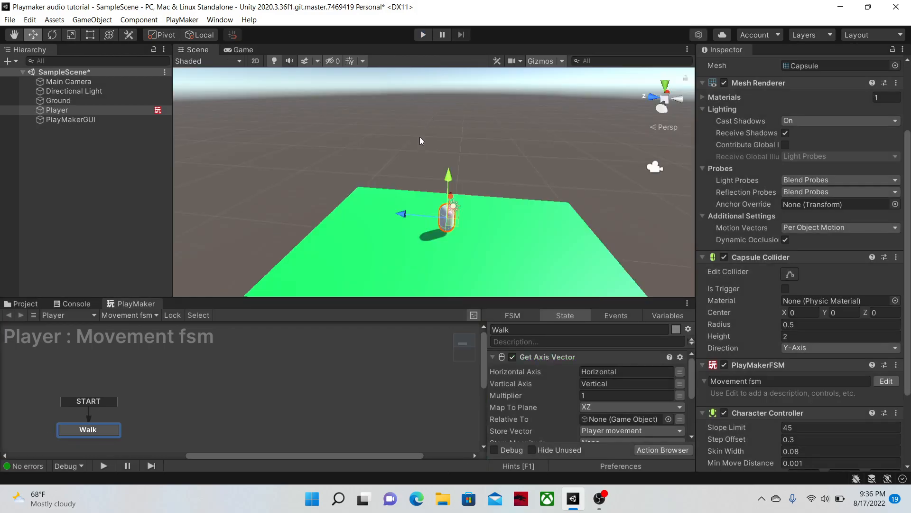
# Step: Add a second PlayMaker FSM component to the Player and name it footstep audio
pyautogui.scroll(-4, 743, 309)
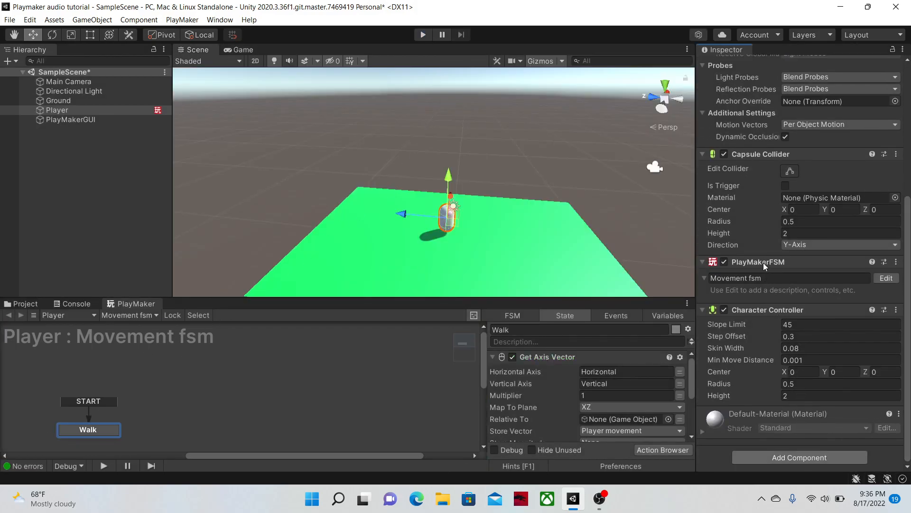
pyautogui.hotkey('ctrl', 'shift', 'a')
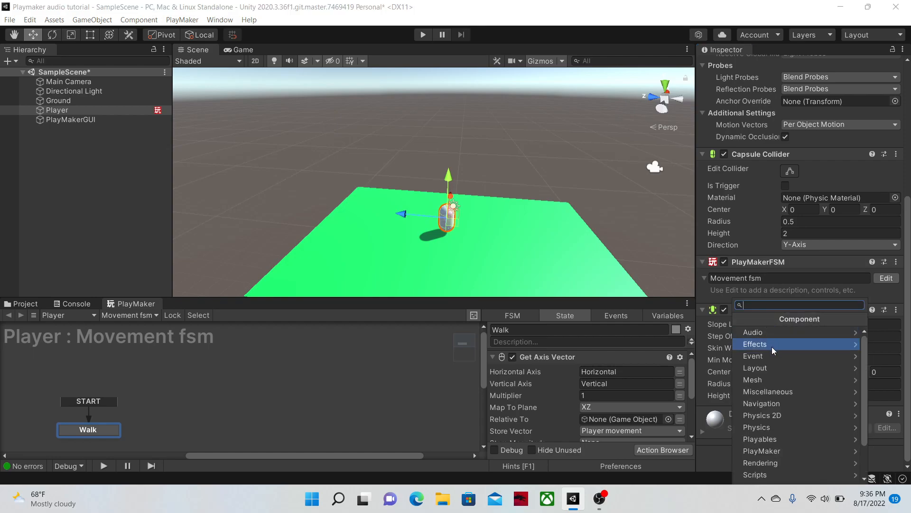
pyautogui.write('fsm')
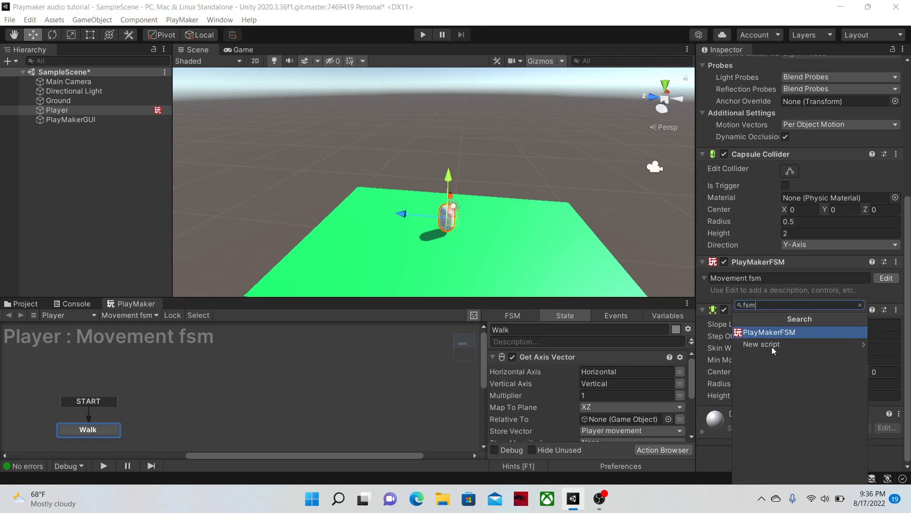
pyautogui.press('Return')
pyautogui.click(767, 427)
pyautogui.press('BackSpace')
pyautogui.write('foot')
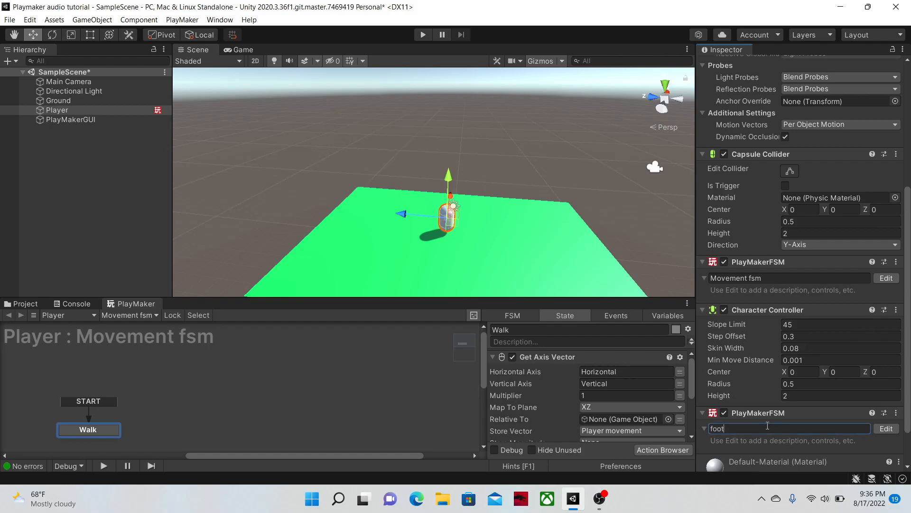
pyautogui.write('step audio')
# Step: Open the Player's footstep audio FSM for editing and rename its start state to idle
pyautogui.click(887, 428)
pyautogui.click(545, 328)
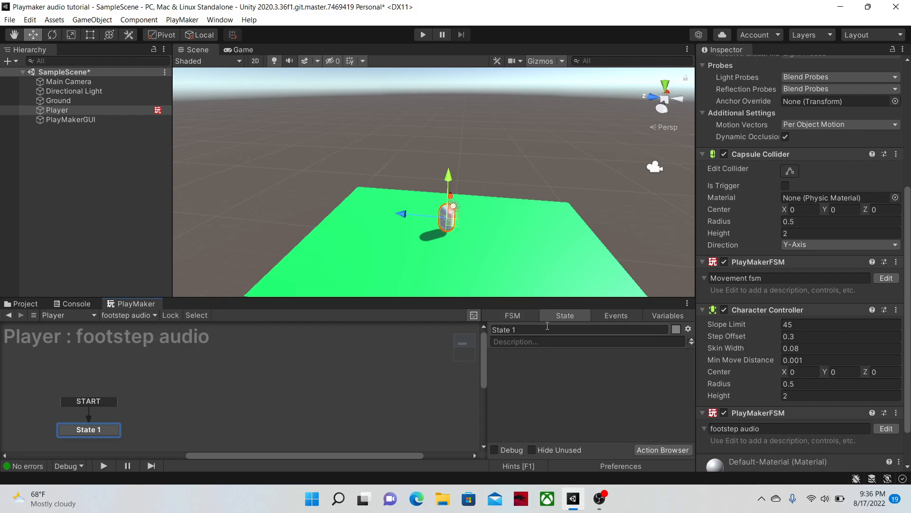
pyautogui.press('BackSpace')
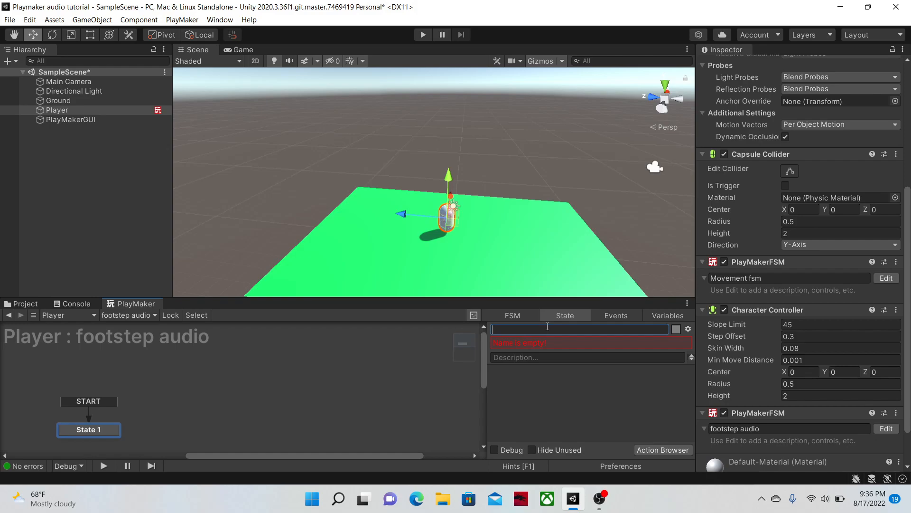
pyautogui.write('idle')
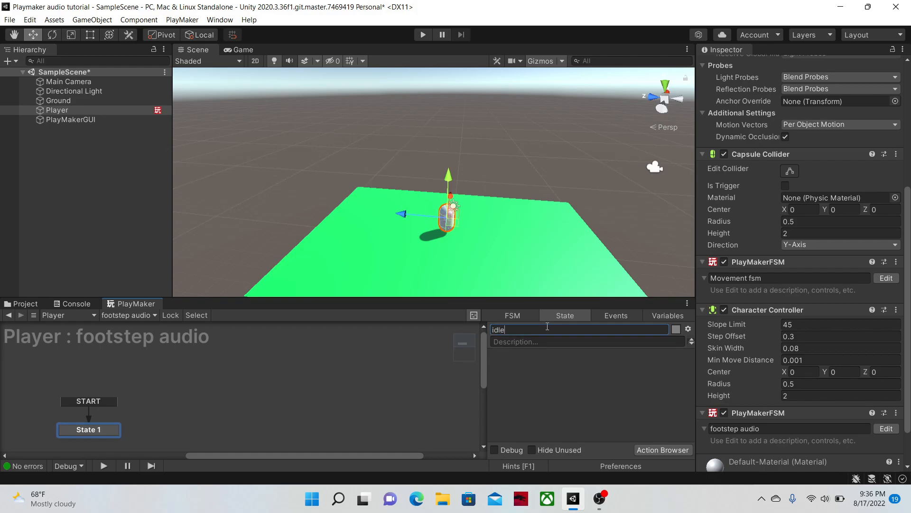
# Step: Add a Get Axis Vector action to the idle state
pyautogui.click(656, 451)
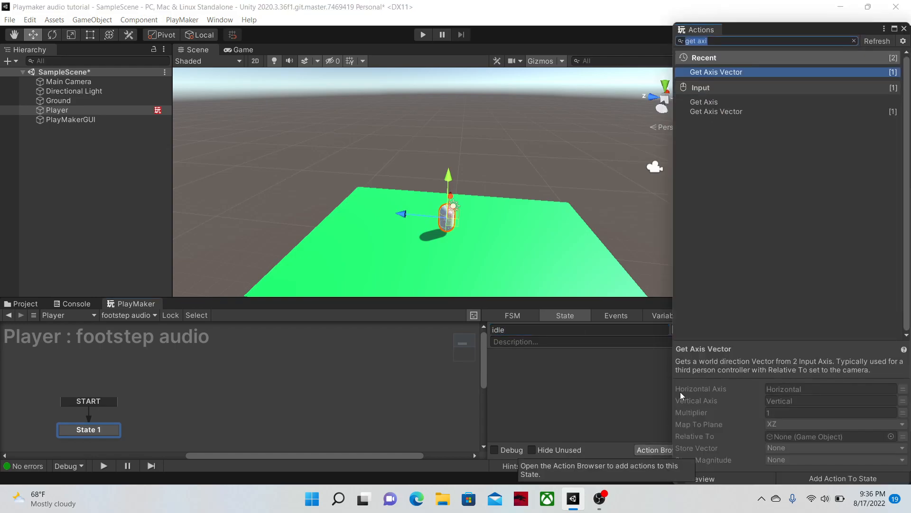
pyautogui.doubleClick(745, 73)
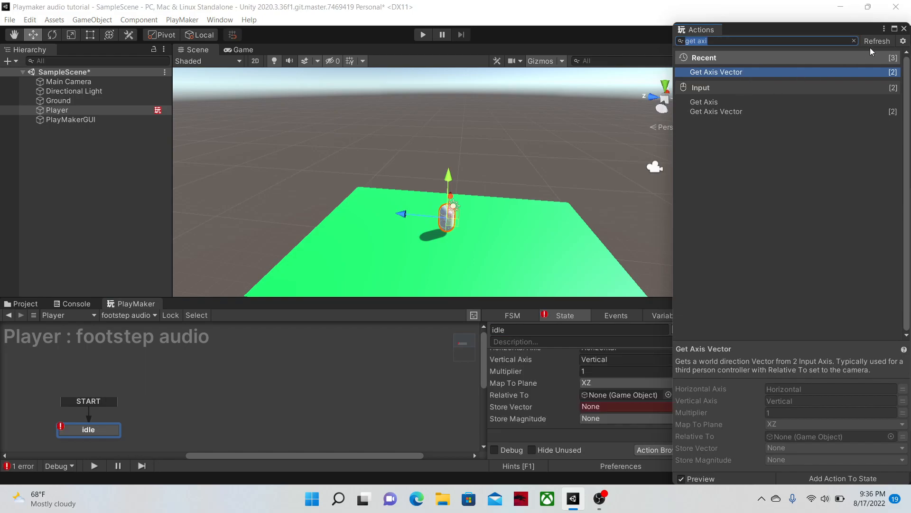
pyautogui.click(904, 29)
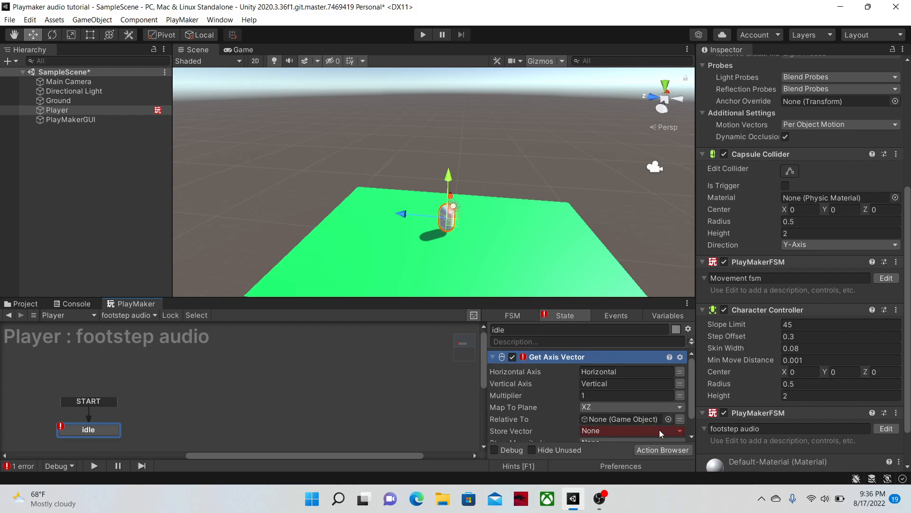
# Step: Store the Get Axis Vector result of the idle state in a new variable named Player movement
pyautogui.click(659, 429)
pyautogui.click(653, 461)
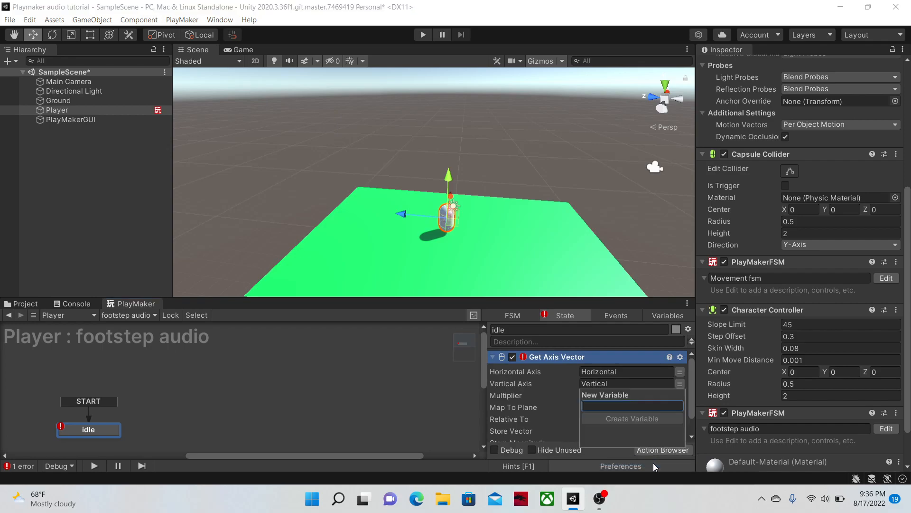
pyautogui.write('Player')
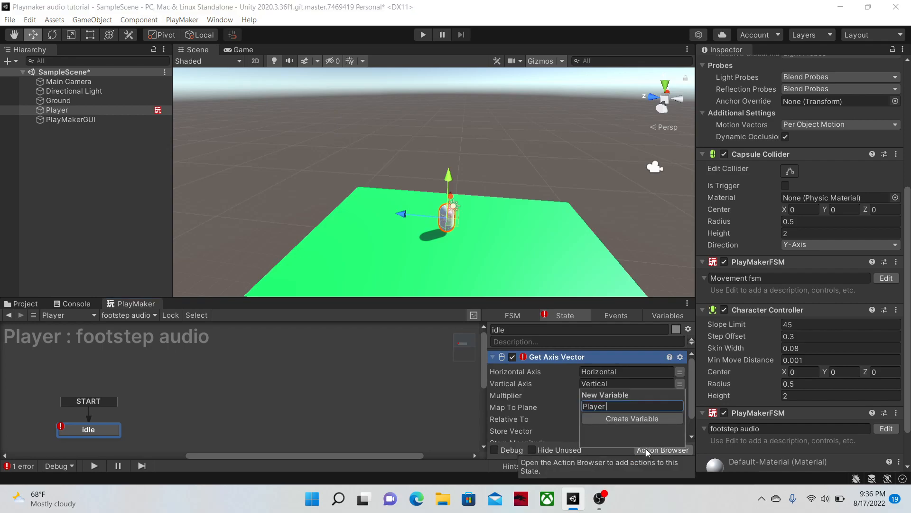
pyautogui.write(' movement')
pyautogui.click(656, 420)
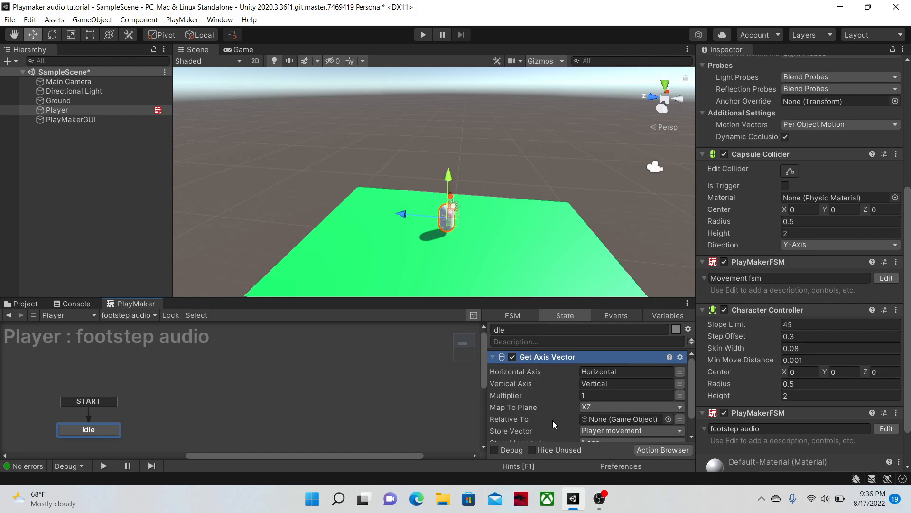
# Step: Look through the available action categories, including Animation, Audio and GameObject, for an action suited to the idle state
pyautogui.scroll(-1, 552, 411)
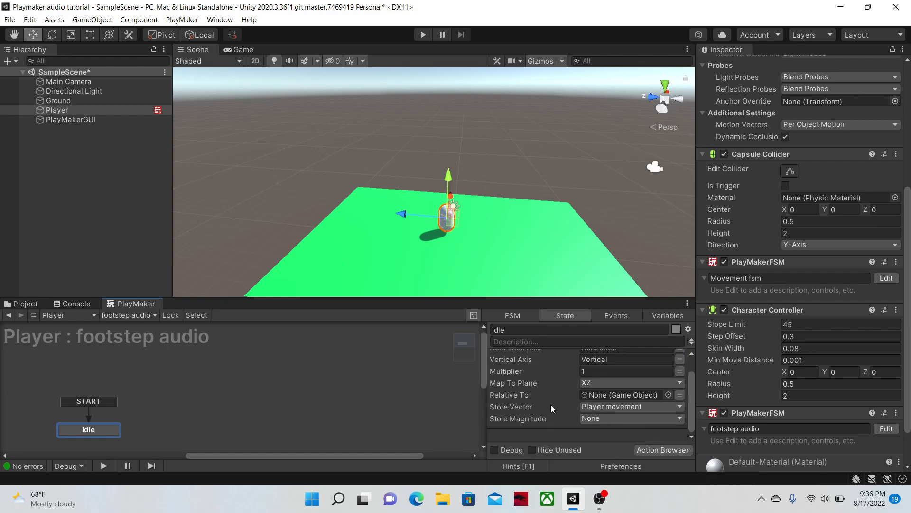
pyautogui.click(647, 450)
pyautogui.press('BackSpace')
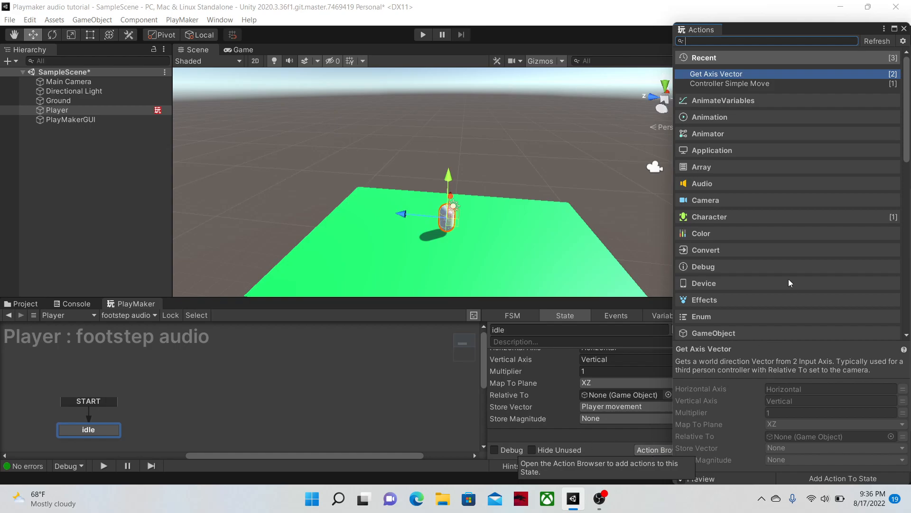
pyautogui.scroll(-3, 784, 251)
pyautogui.scroll(-2, 768, 252)
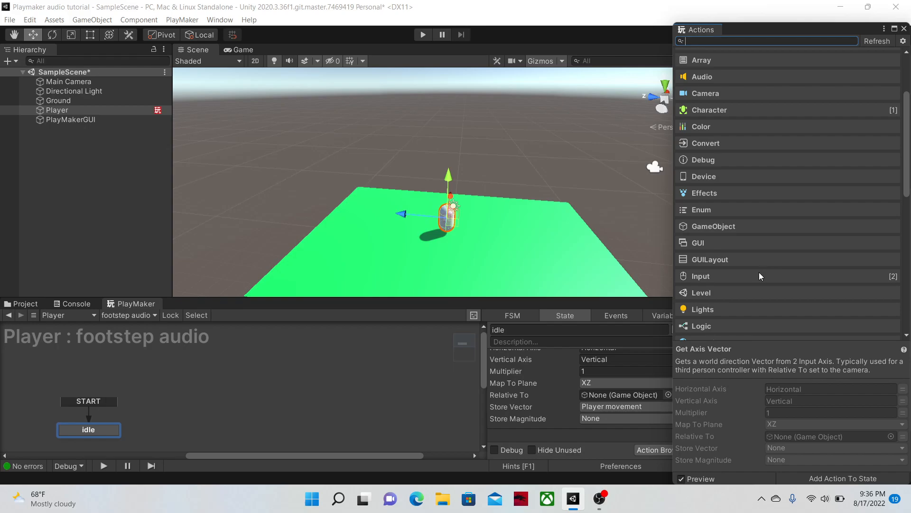
pyautogui.scroll(5, 760, 272)
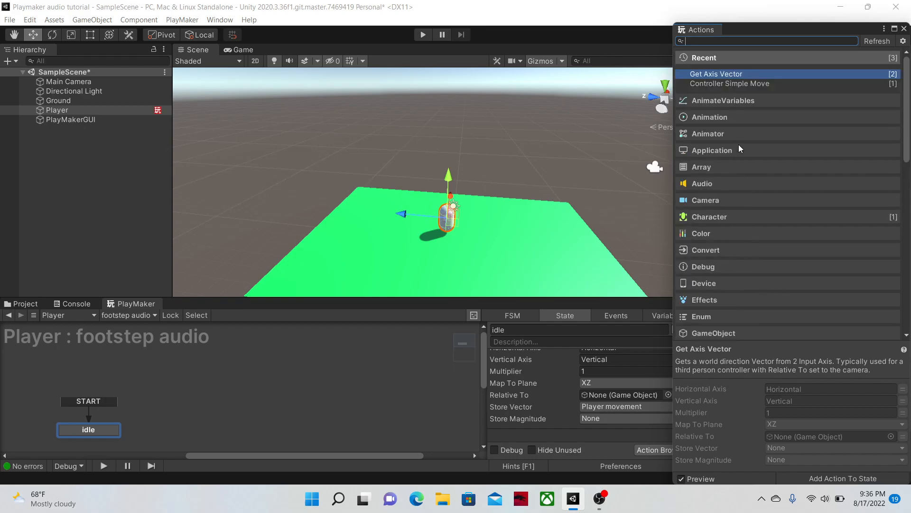
pyautogui.click(739, 149)
pyautogui.click(739, 106)
pyautogui.click(740, 92)
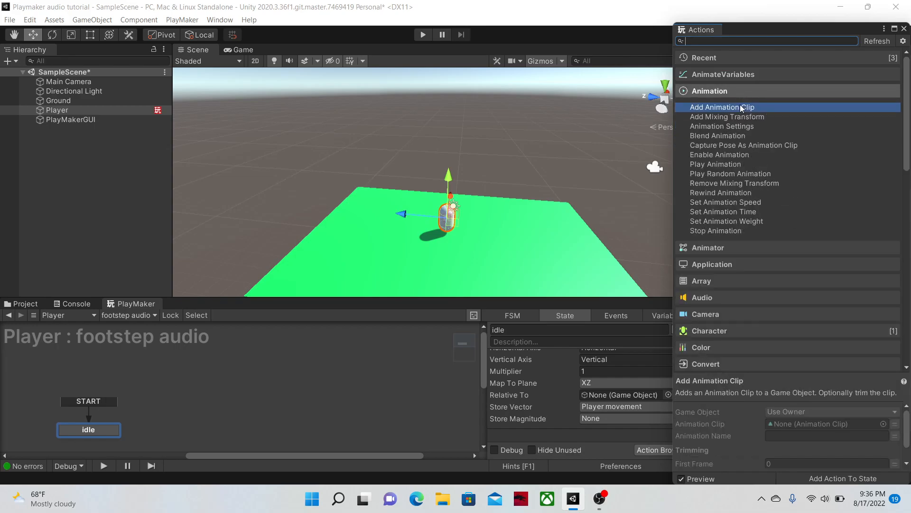
pyautogui.scroll(-5, 734, 172)
pyautogui.click(728, 185)
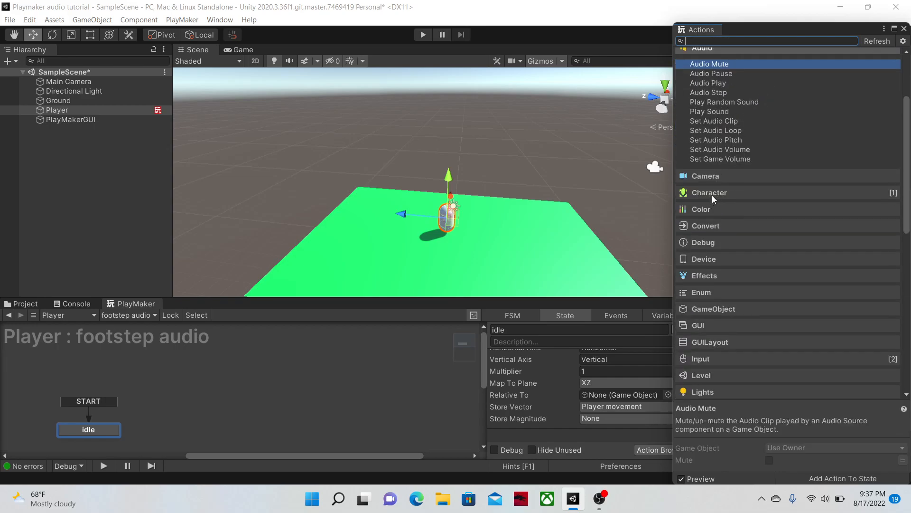
pyautogui.scroll(-3, 717, 280)
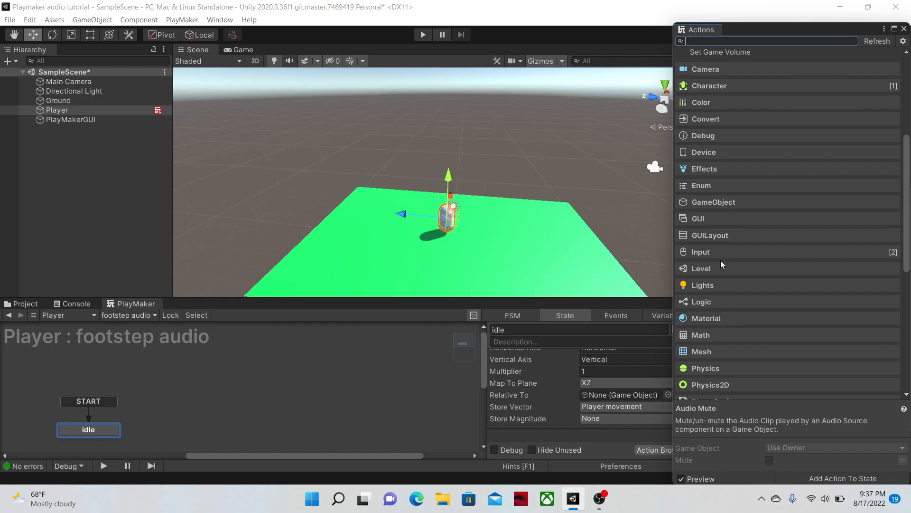
pyautogui.scroll(-9, 721, 266)
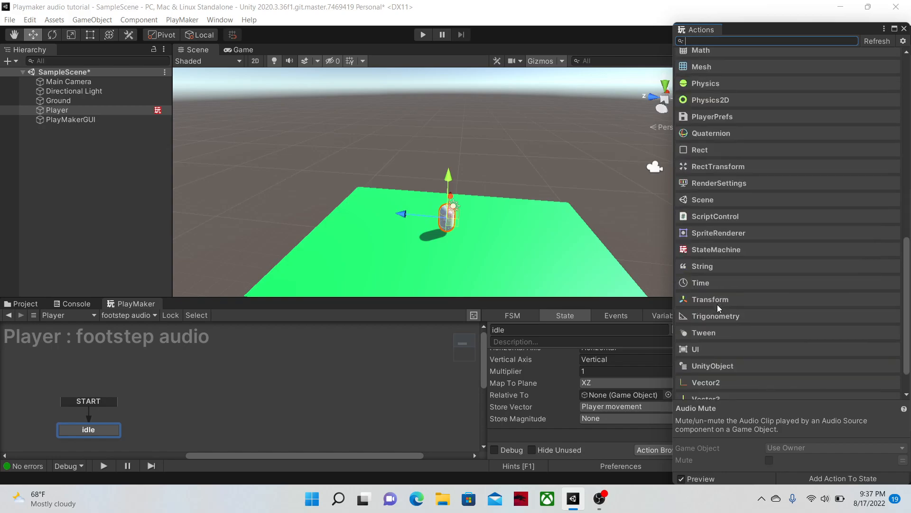
pyautogui.scroll(-1, 718, 309)
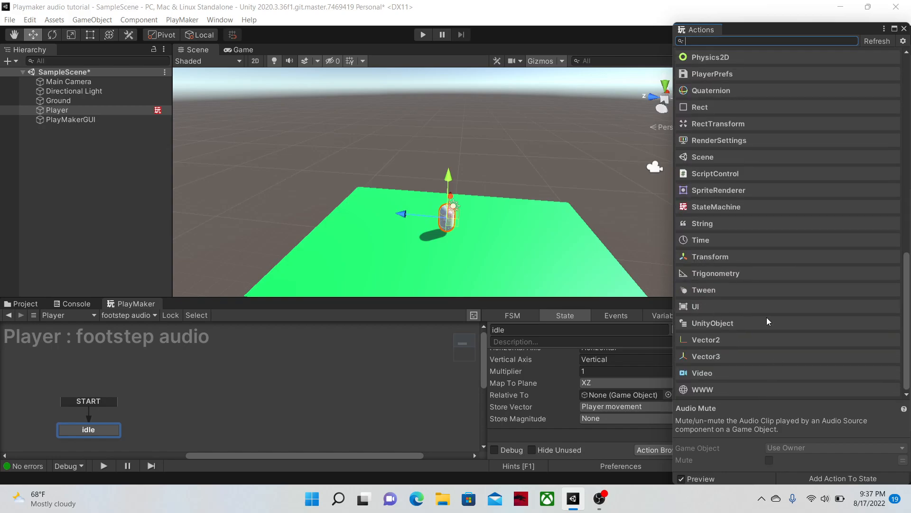
pyautogui.scroll(13, 767, 314)
pyautogui.scroll(3, 770, 312)
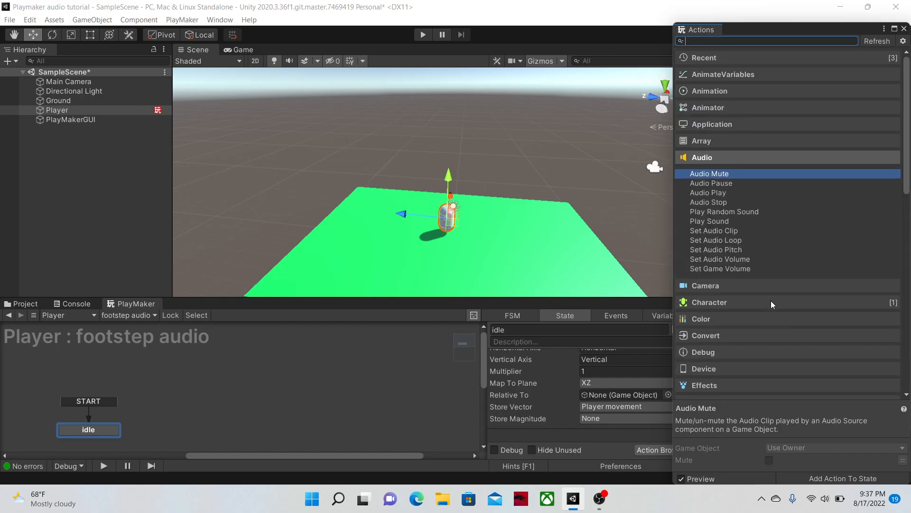
pyautogui.click(722, 59)
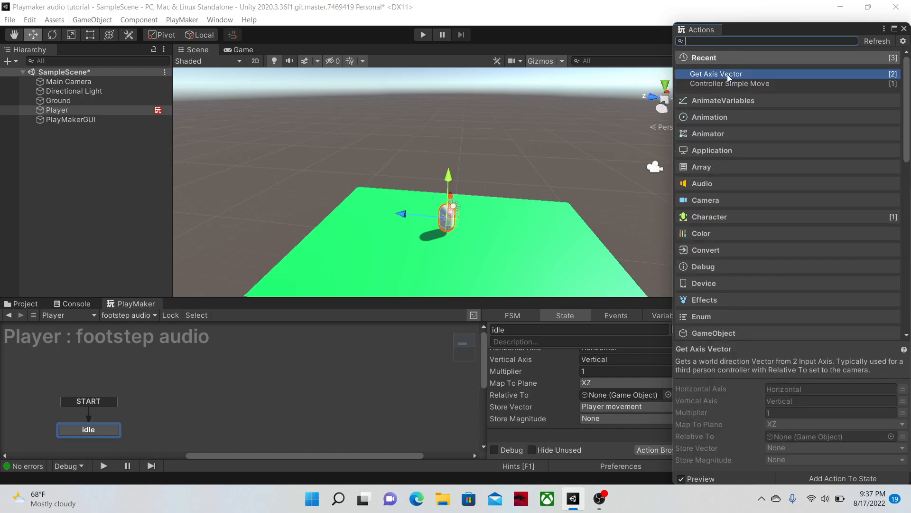
pyautogui.click(728, 103)
pyautogui.click(732, 71)
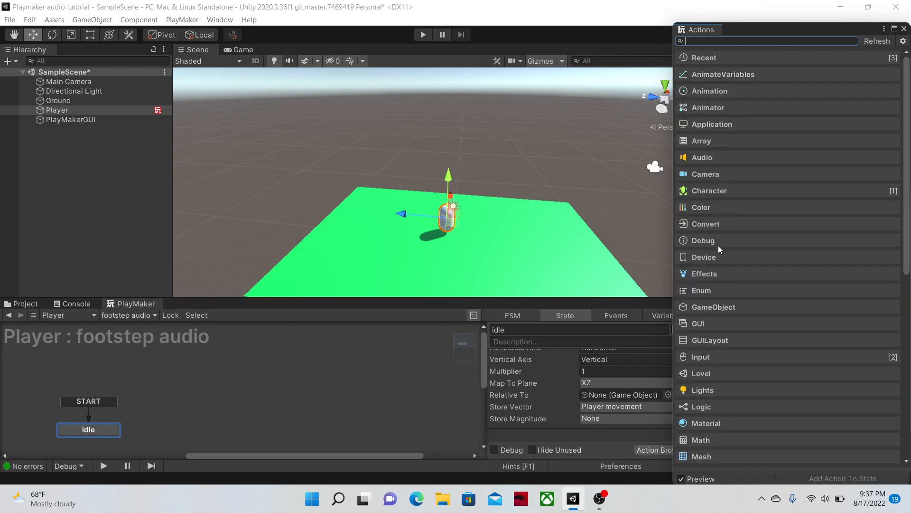
pyautogui.click(722, 309)
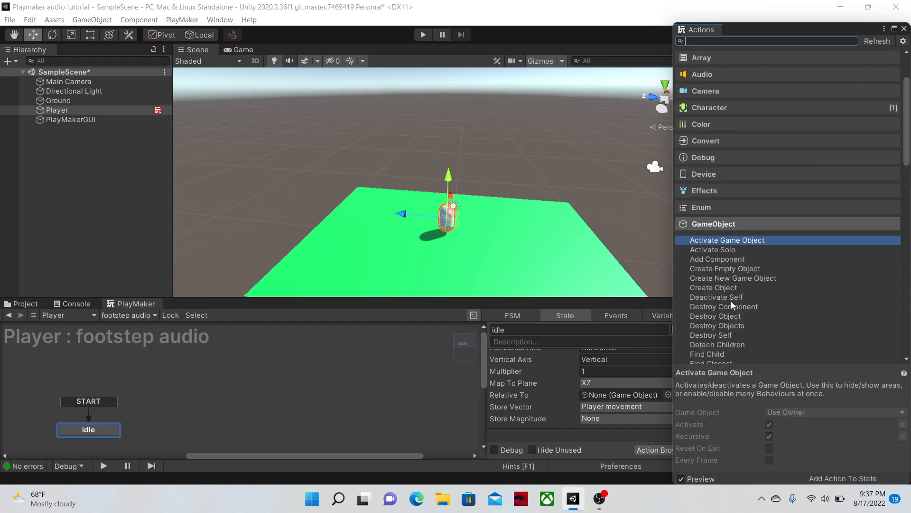
pyautogui.scroll(-3, 740, 258)
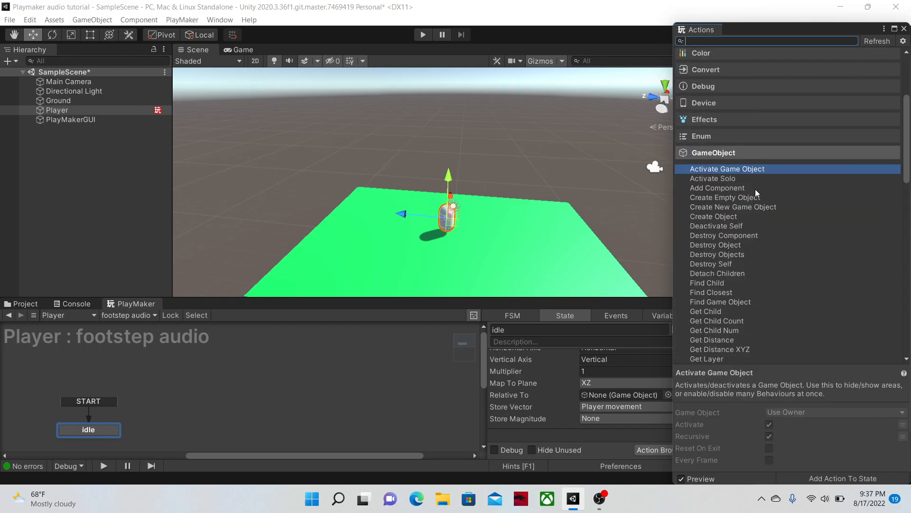
pyautogui.scroll(-6, 755, 194)
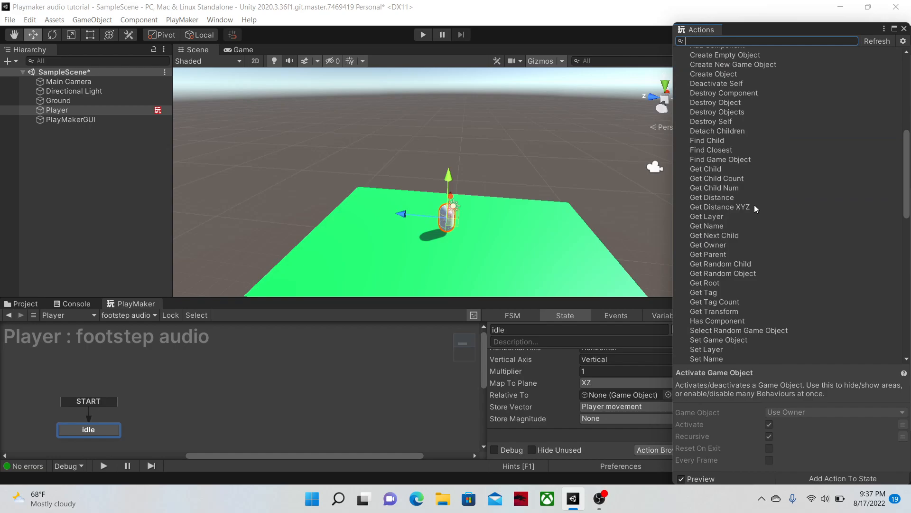
pyautogui.scroll(3, 755, 209)
pyautogui.scroll(3, 766, 94)
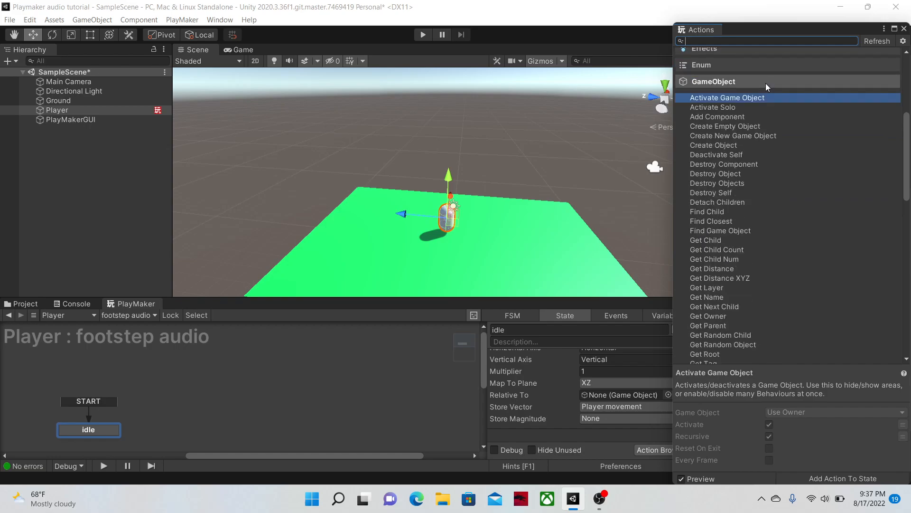
pyautogui.click(765, 86)
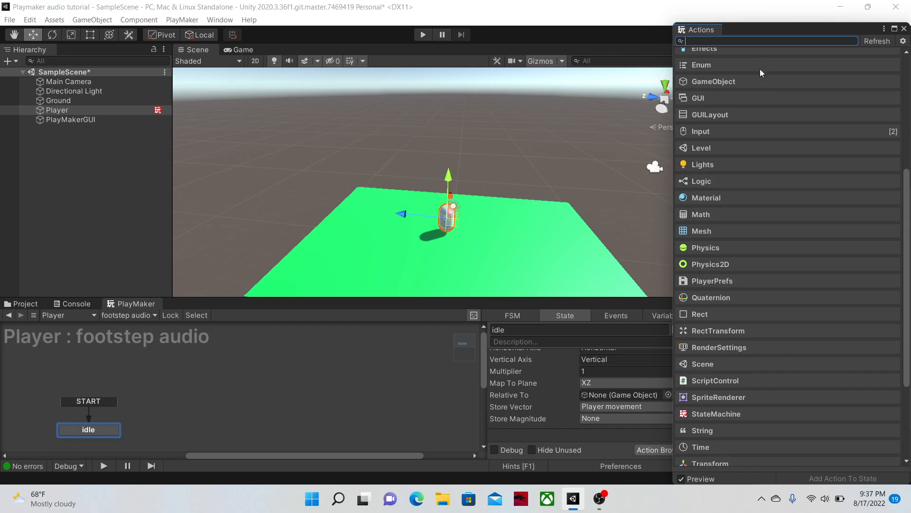
# Step: Search the actions for float and add a Float Compare action to the idle state
pyautogui.write('float')
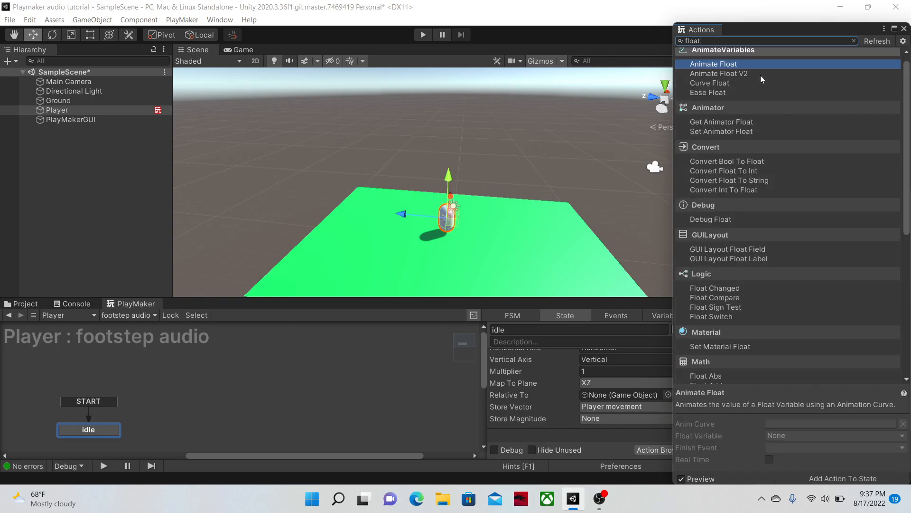
pyautogui.scroll(-3, 750, 107)
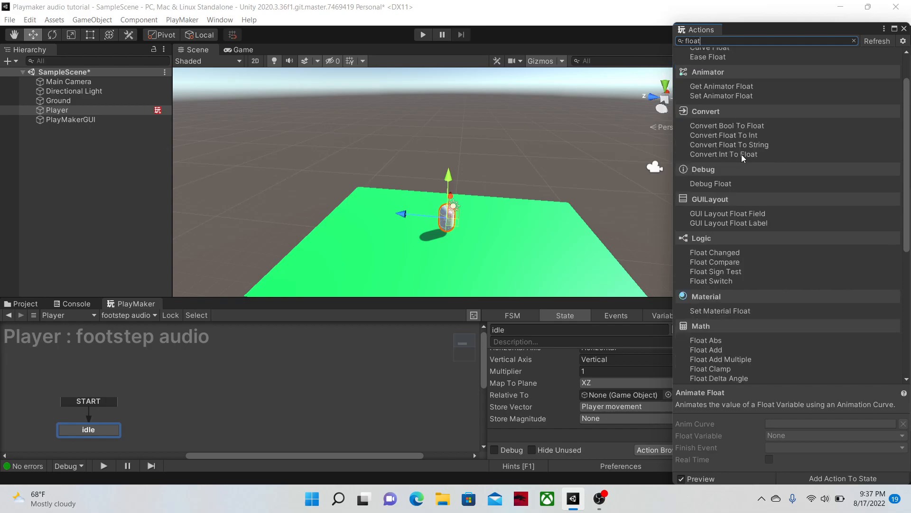
pyautogui.scroll(-3, 752, 152)
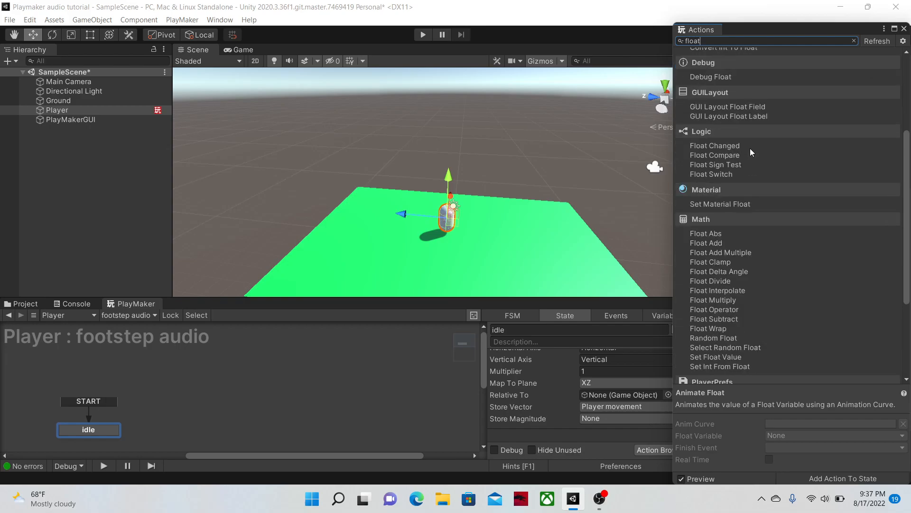
pyautogui.doubleClick(722, 157)
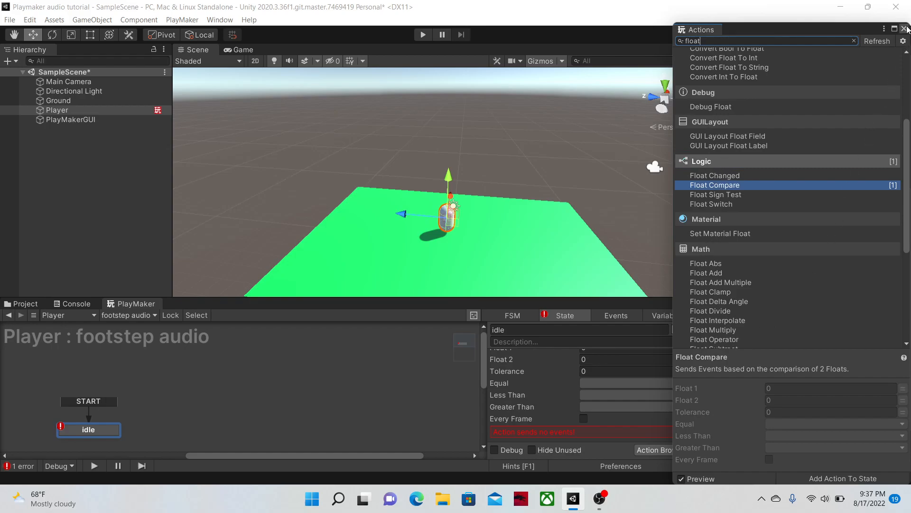
pyautogui.click(904, 29)
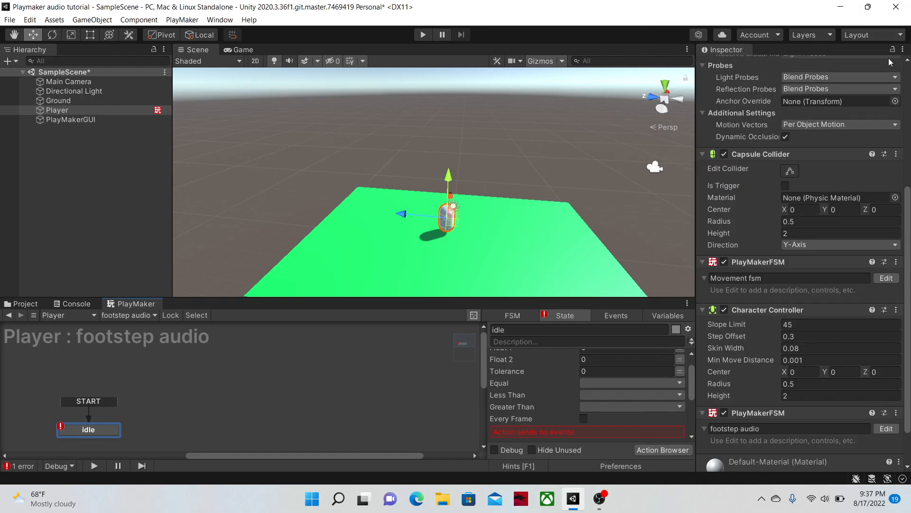
pyautogui.click(680, 371)
pyautogui.click(652, 373)
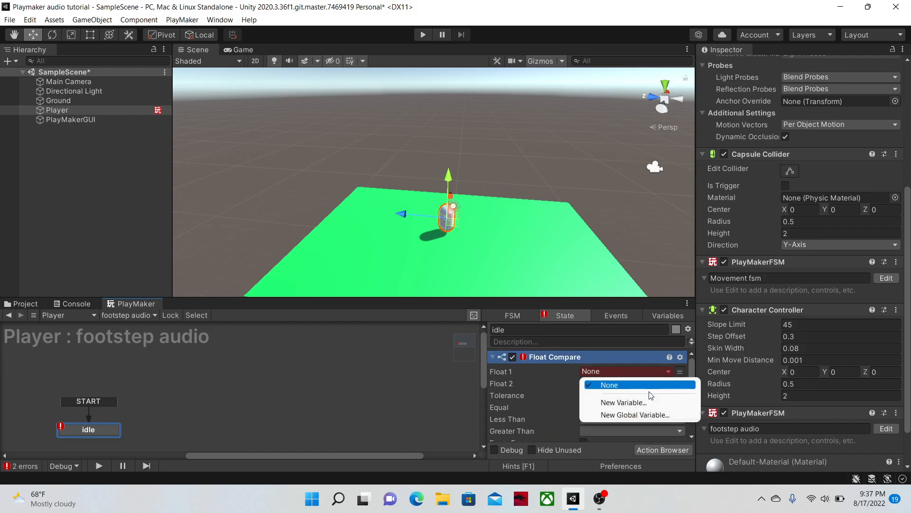
pyautogui.click(528, 369)
pyautogui.click(680, 383)
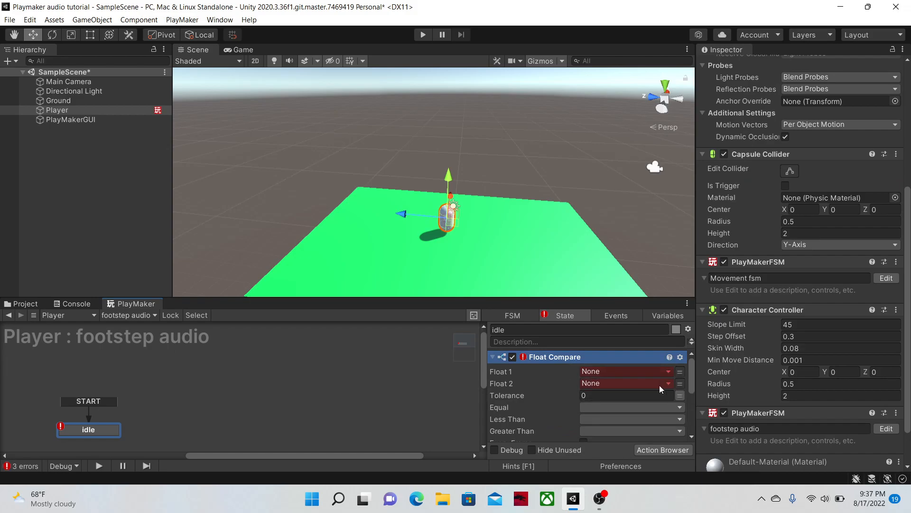
pyautogui.click(680, 384)
pyautogui.click(680, 372)
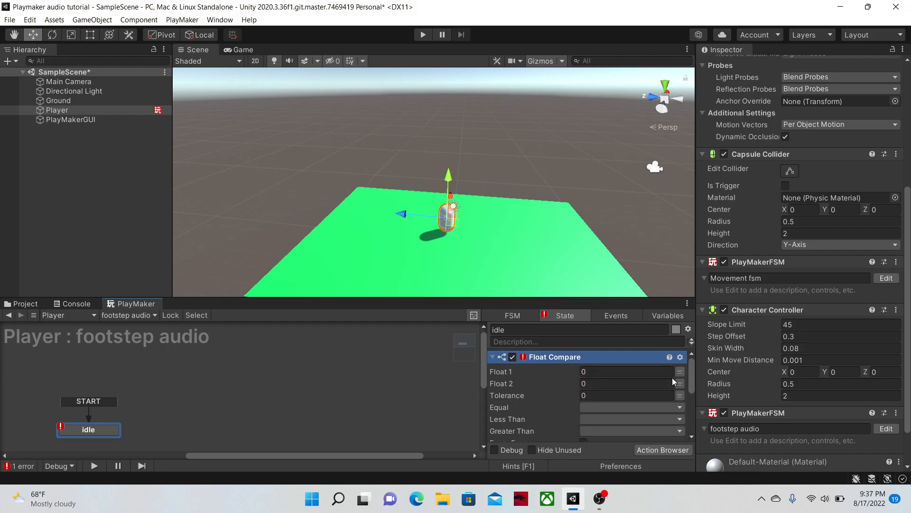
pyautogui.scroll(-1, 674, 399)
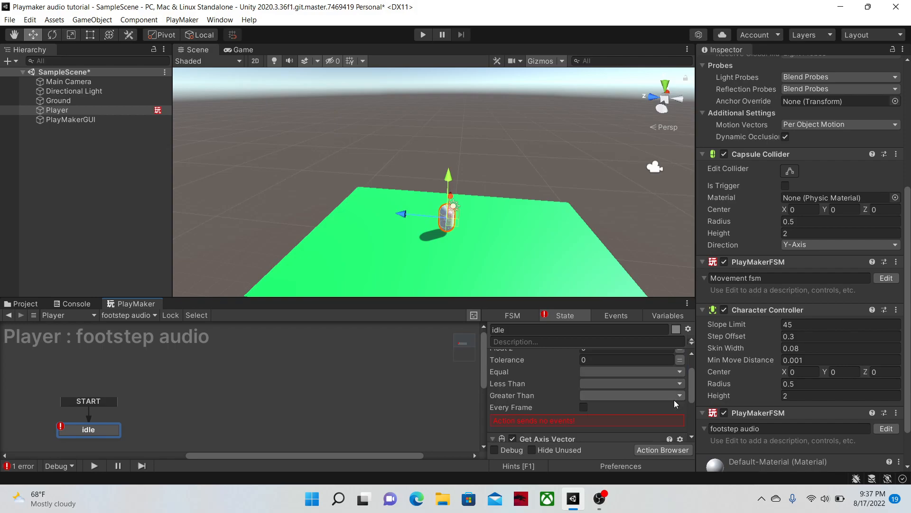
# Step: Move the Get Axis Vector action above the Float Compare action in the idle state
pyautogui.scroll(-3, 673, 402)
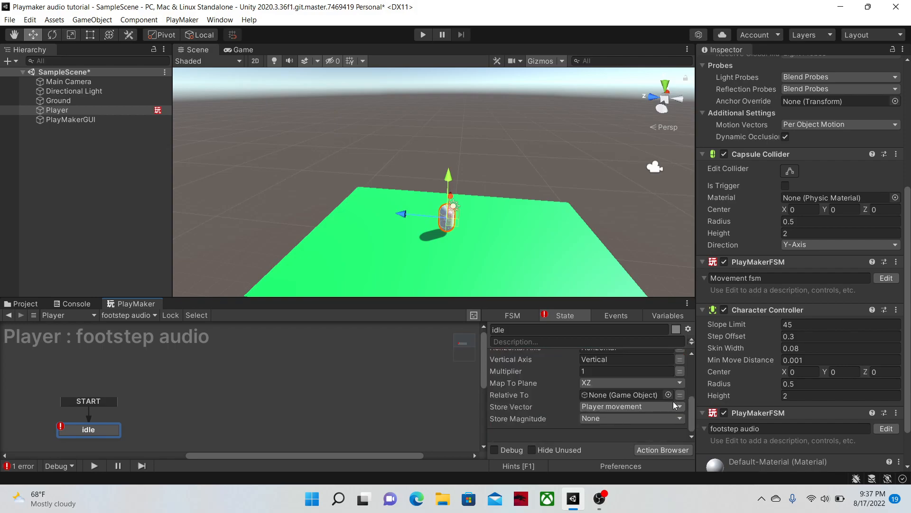
pyautogui.scroll(2, 669, 401)
pyautogui.moveTo(574, 348); pyautogui.dragTo(581, 362)
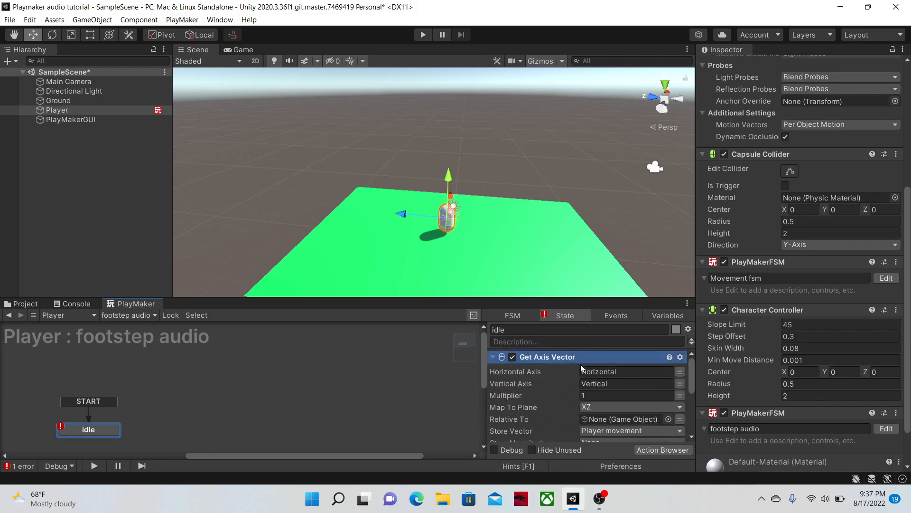
# Step: Store the magnitude from the idle state's Get Axis Vector action in a new variable named player
pyautogui.scroll(-3, 582, 367)
pyautogui.click(627, 370)
pyautogui.click(637, 399)
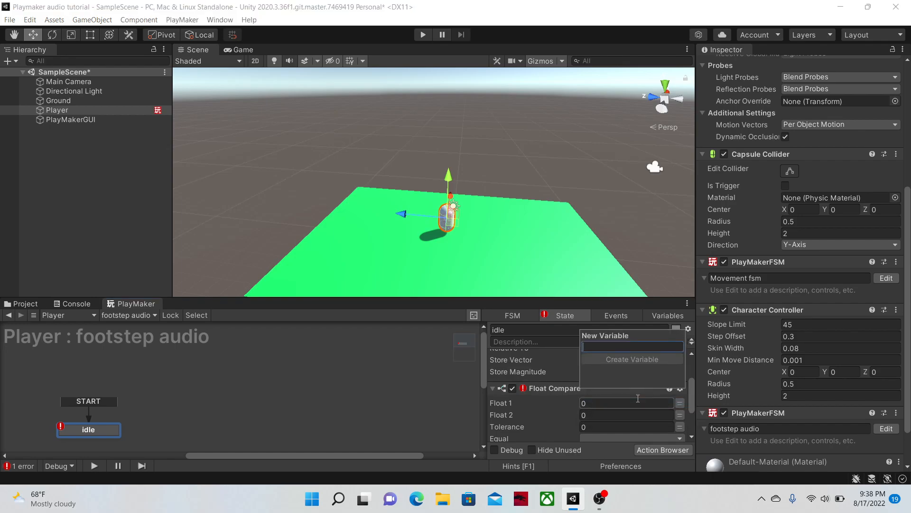
pyautogui.write('player')
pyautogui.press('Return')
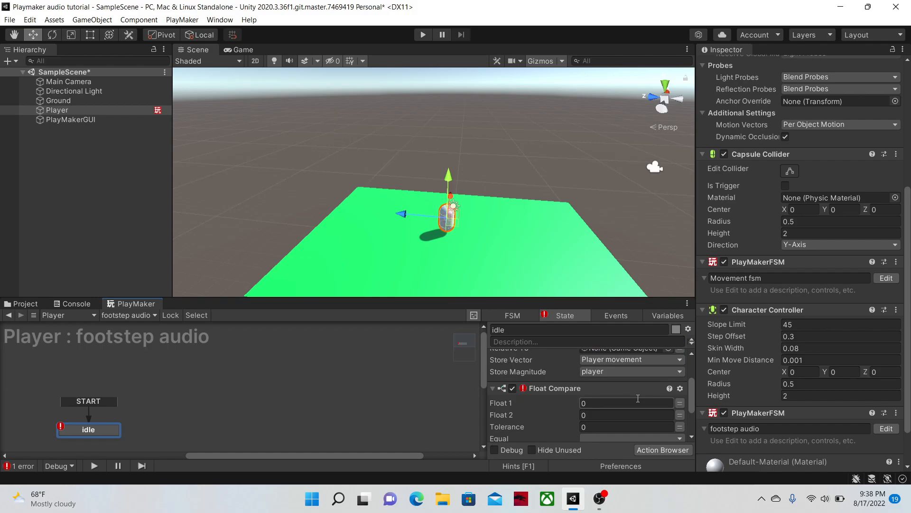
# Step: Use the player variable as Float 1 of the Float Compare action
pyautogui.click(679, 403)
pyautogui.click(669, 402)
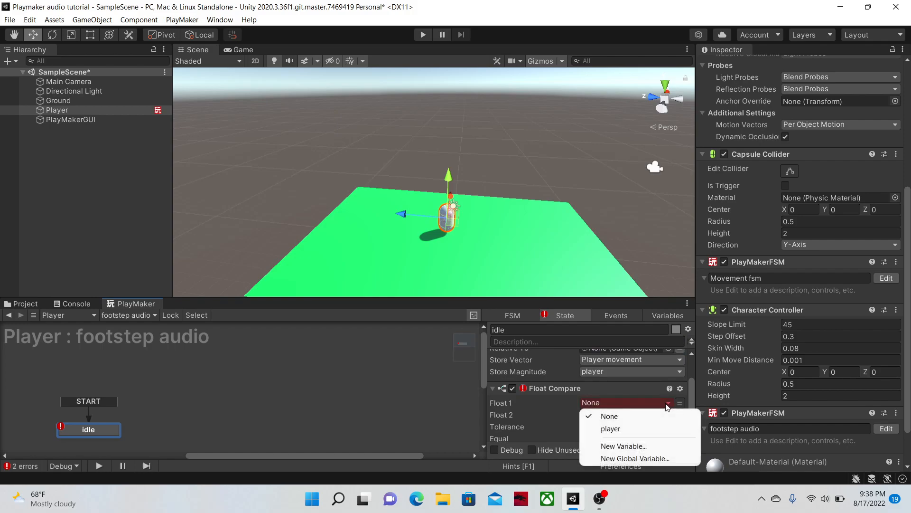
pyautogui.click(653, 430)
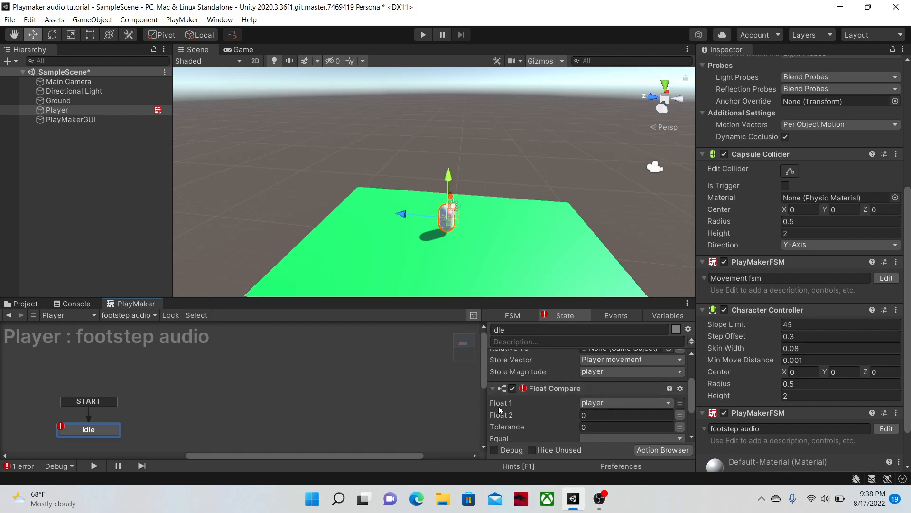
# Step: Set the Float Compare action's Greater Than event to a new event named Footstep audio and add its transition to the idle state
pyautogui.scroll(-2, 537, 418)
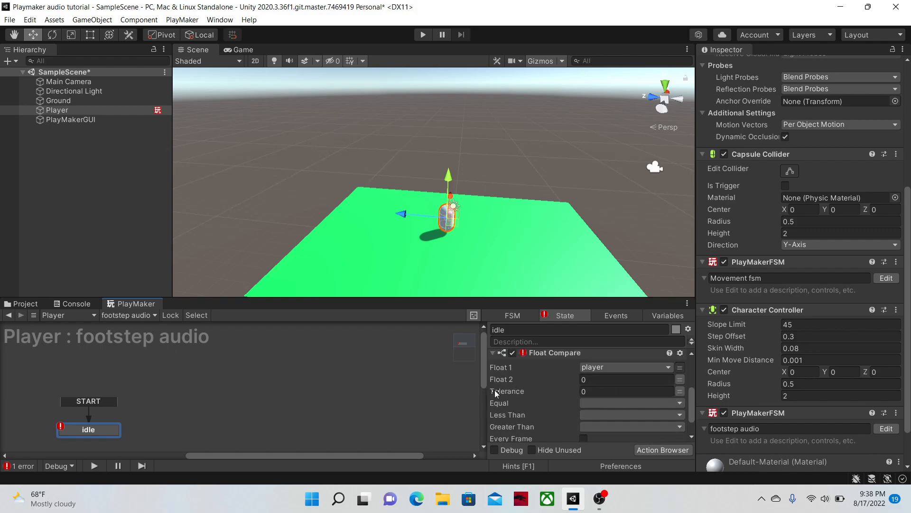
pyautogui.scroll(-2, 550, 404)
pyautogui.click(600, 390)
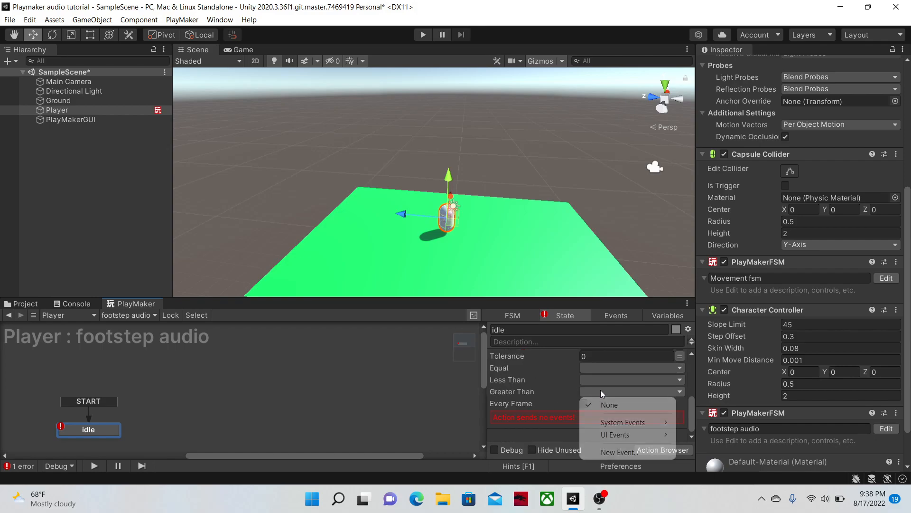
pyautogui.click(616, 452)
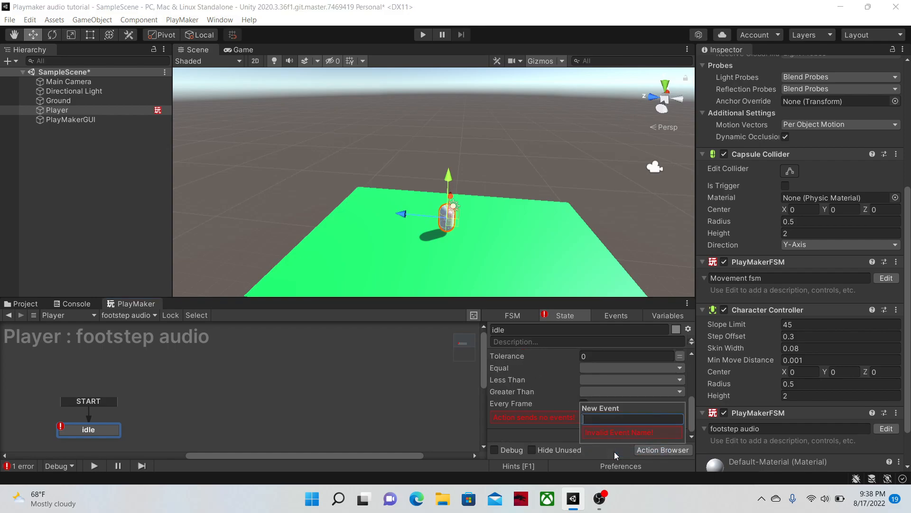
pyautogui.write('F')
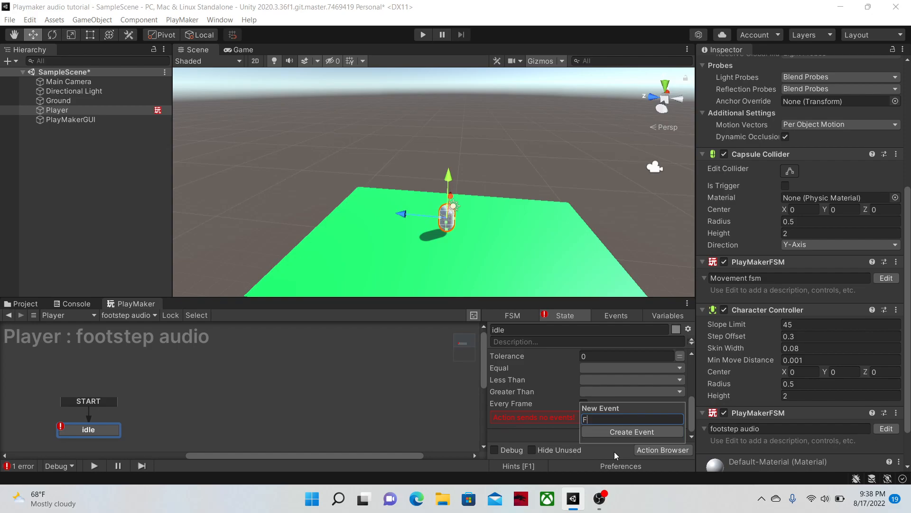
pyautogui.write('ootstep audio')
pyautogui.press('Return')
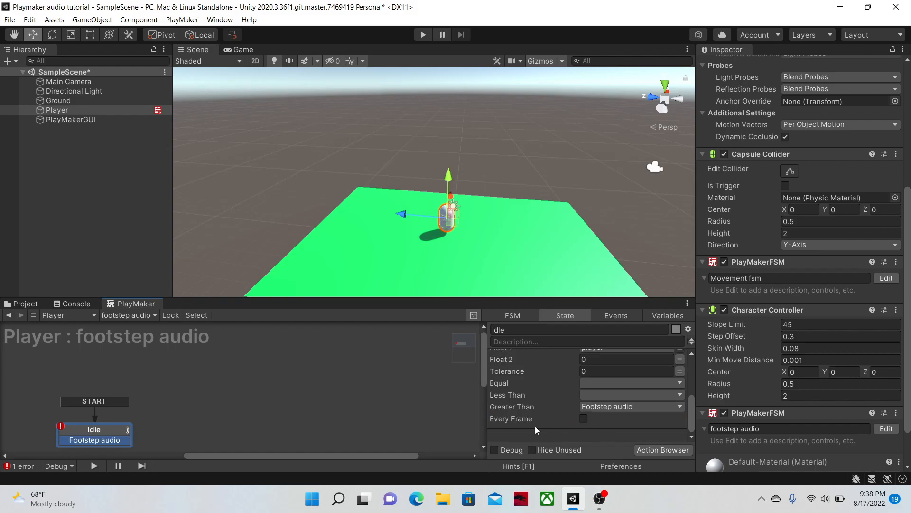
# Step: Link the idle state's Footstep audio transition to a new state and name that state Footstep audio start
pyautogui.scroll(3, 589, 399)
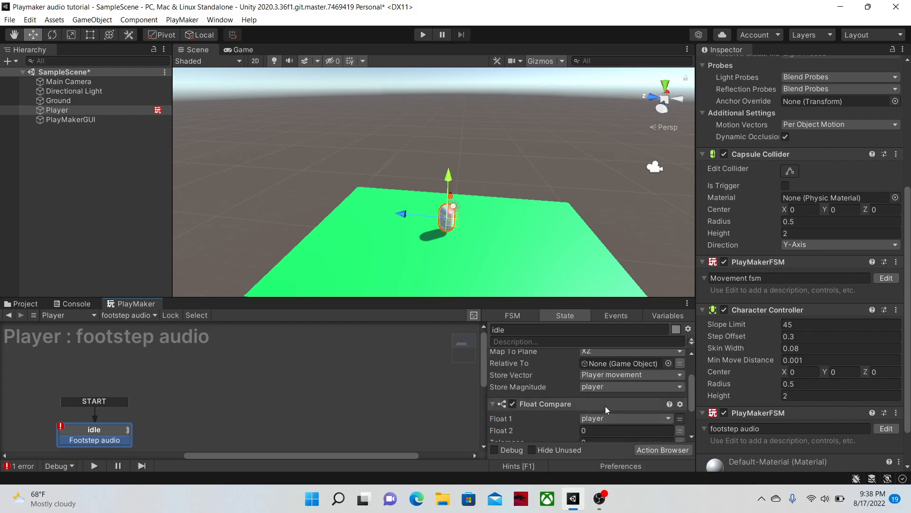
pyautogui.scroll(3, 556, 414)
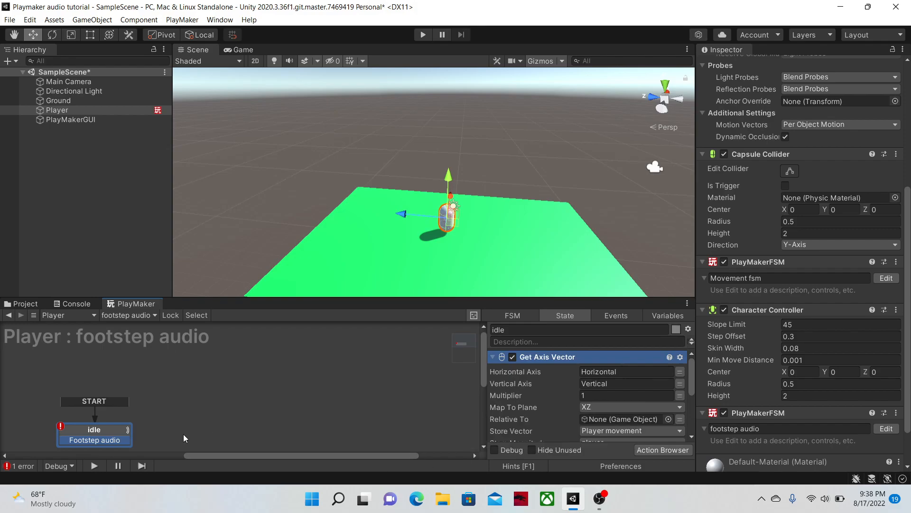
pyautogui.moveTo(130, 441); pyautogui.dragTo(260, 422)
pyautogui.click(568, 329)
pyautogui.press('BackSpace')
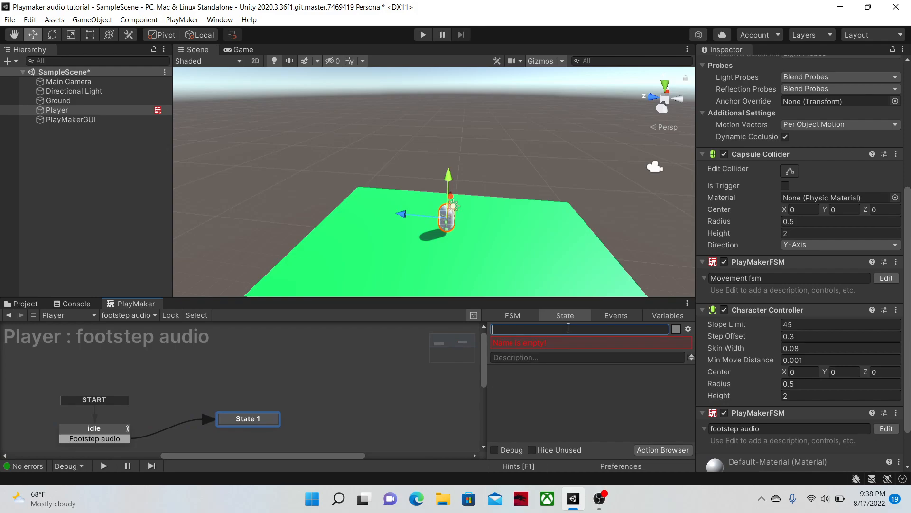
pyautogui.write('Footstep audio start')
pyautogui.press('Return')
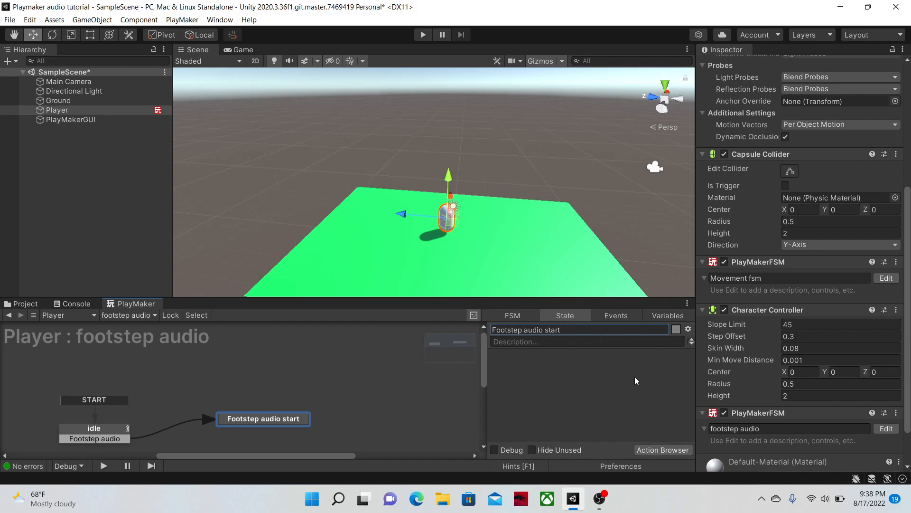
# Step: Search the actions for audio and add an Audio Play action to the Footstep audio start state
pyautogui.click(663, 450)
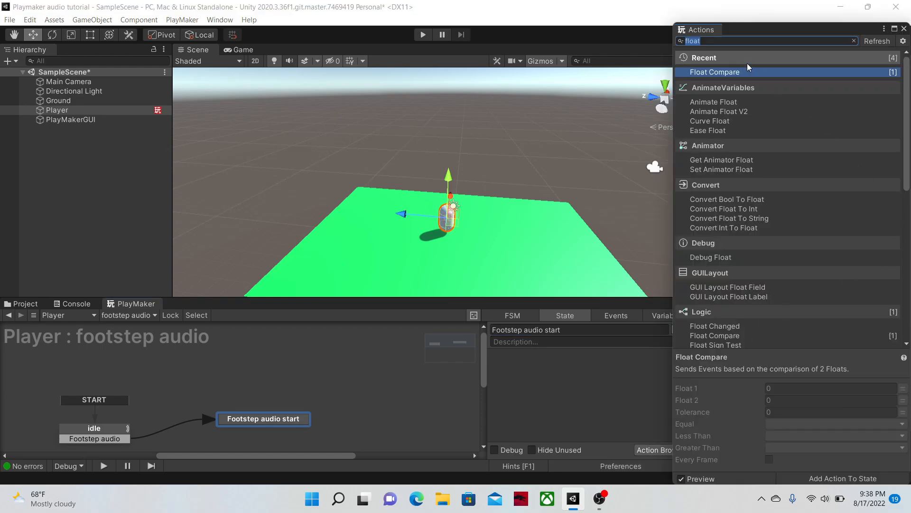
pyautogui.press('BackSpace')
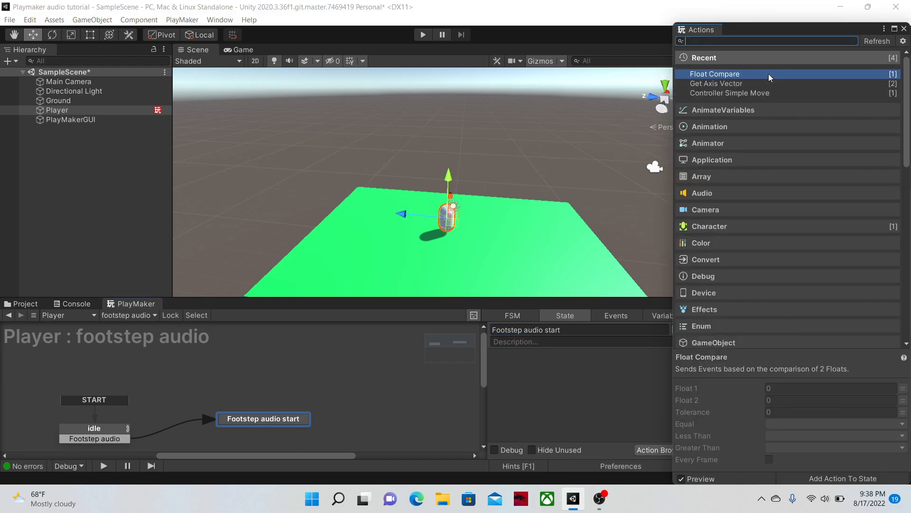
pyautogui.write('ua')
pyautogui.press('BackSpace')
pyautogui.press('BackSpace')
pyautogui.write('audio')
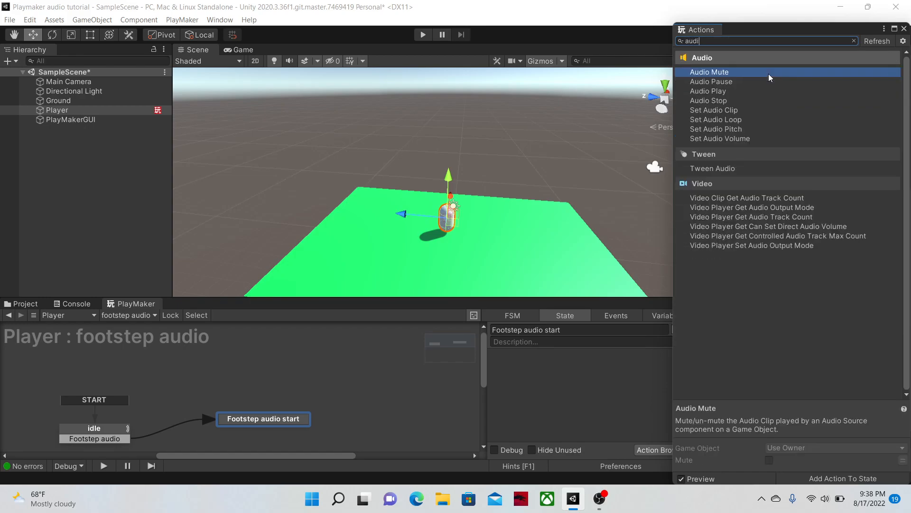
pyautogui.doubleClick(714, 91)
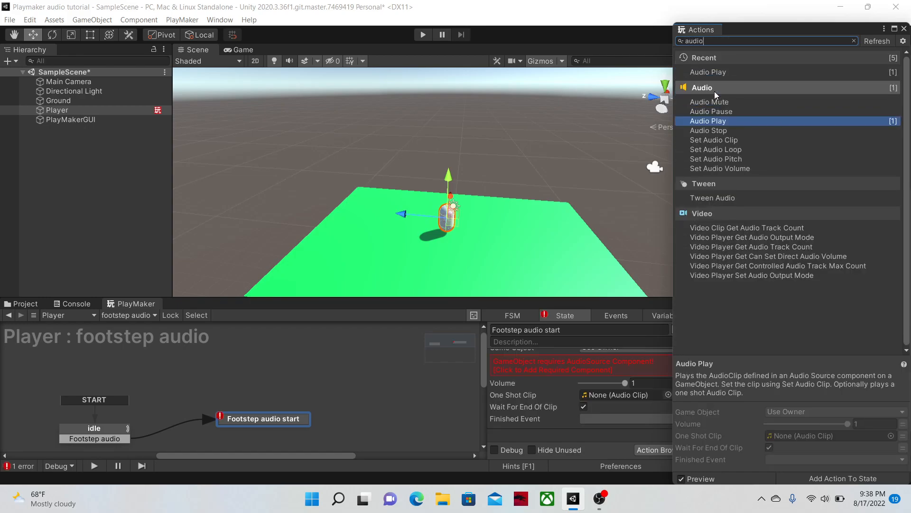
pyautogui.click(904, 29)
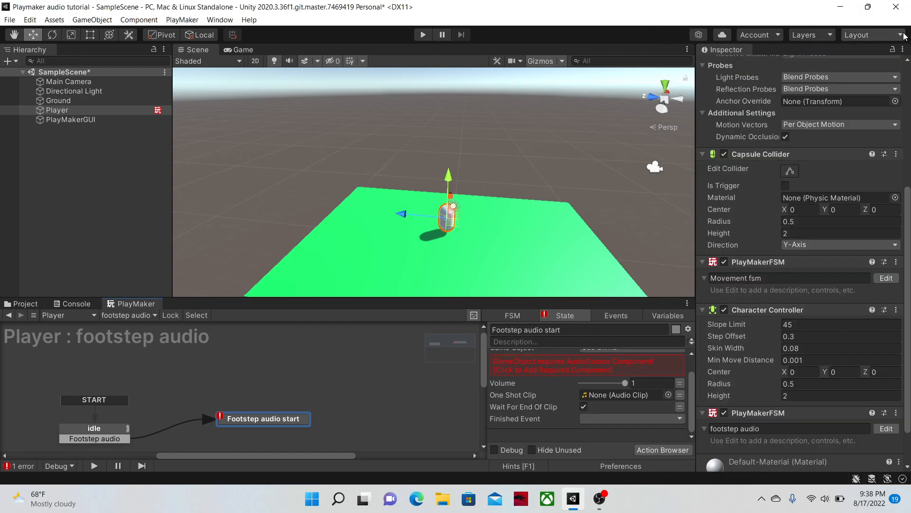
# Step: Add the Audio Source component required by Audio Play to the player and enlarge its range sphere beyond the ground plane
pyautogui.click(560, 360)
pyautogui.keyDown('alt'); pyautogui.moveTo(522, 209); pyautogui.dragTo(436, 215); pyautogui.keyUp('alt')
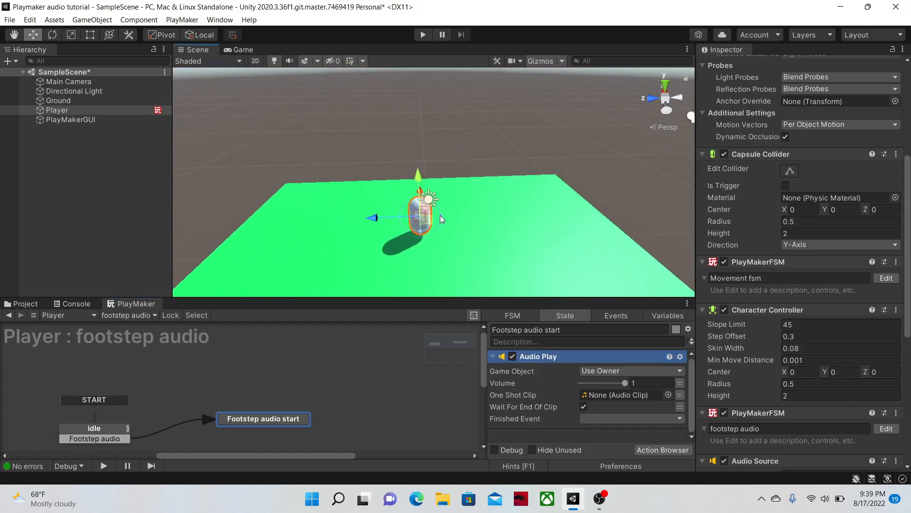
pyautogui.scroll(-9, 478, 162)
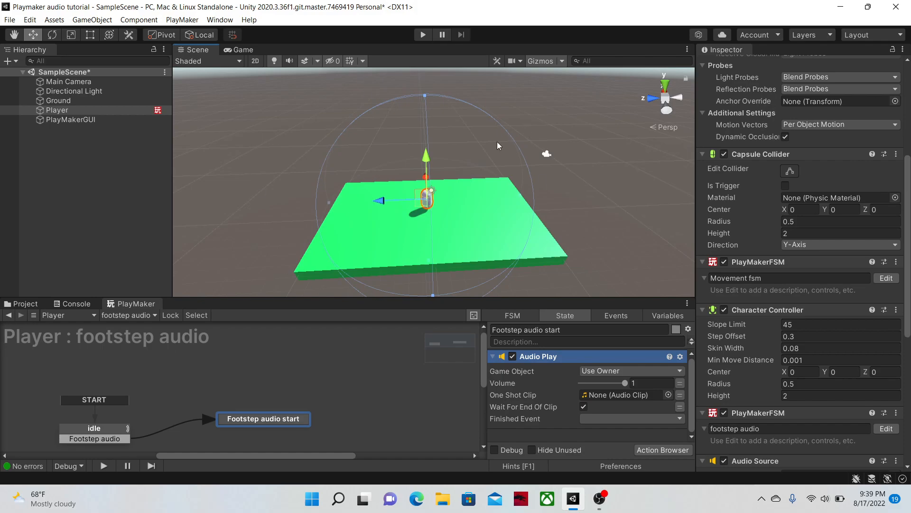
pyautogui.moveTo(548, 167); pyautogui.dragTo(404, 218, button='middle')
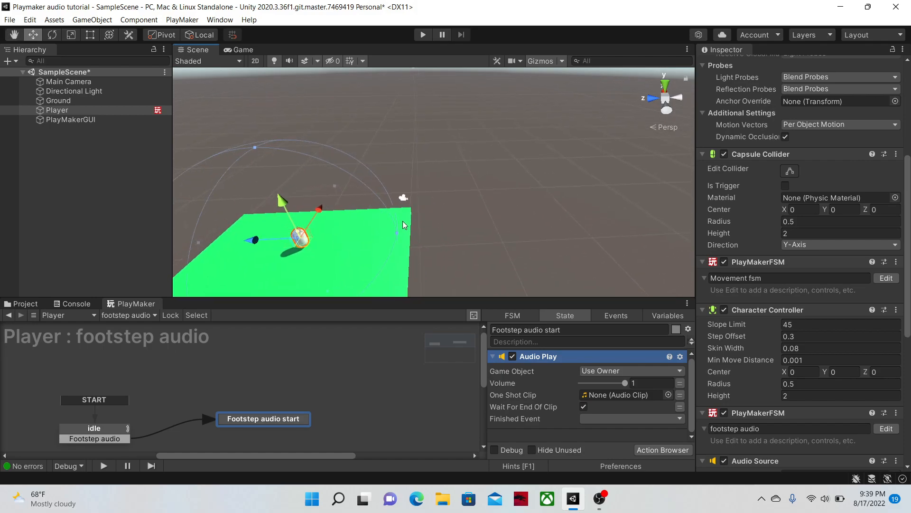
pyautogui.moveTo(398, 233); pyautogui.dragTo(466, 197)
pyautogui.moveTo(327, 251); pyautogui.dragTo(410, 235, button='middle')
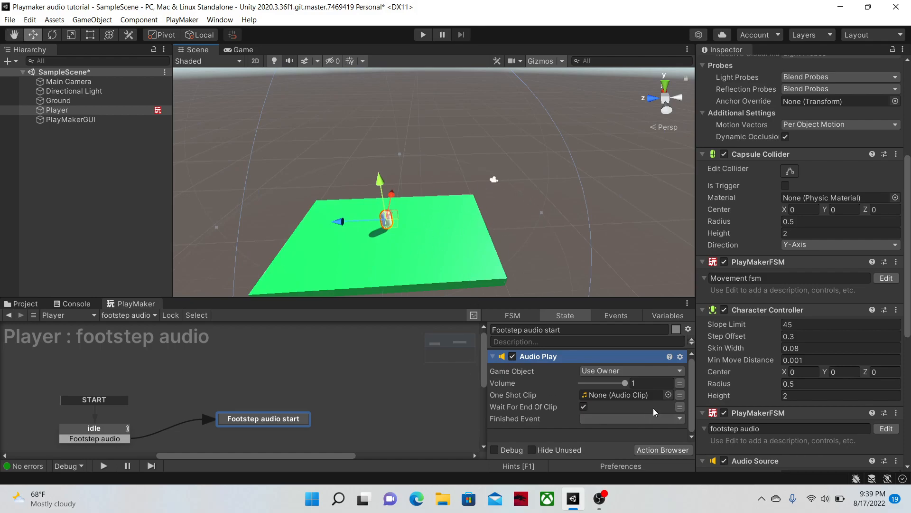
# Step: Assign the mixkit footsteps audio clip as the One Shot Clip of the Audio Play action
pyautogui.click(669, 395)
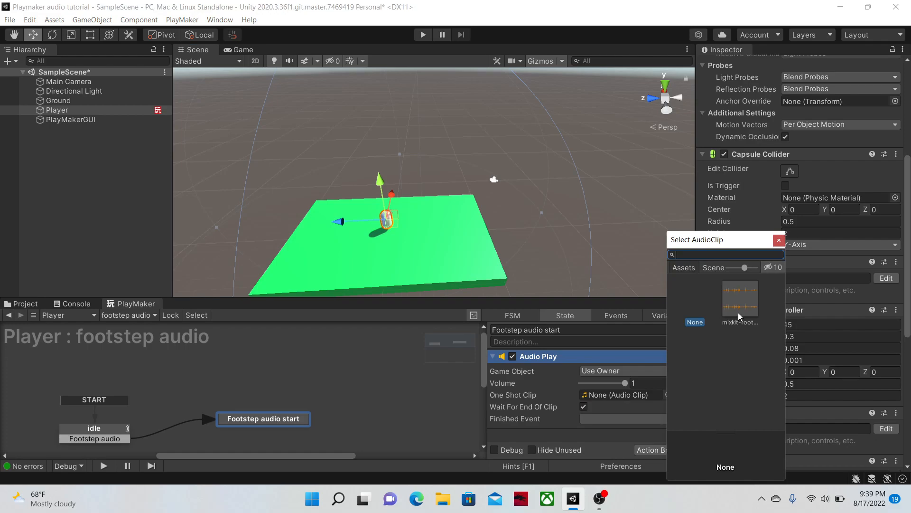
pyautogui.doubleClick(738, 312)
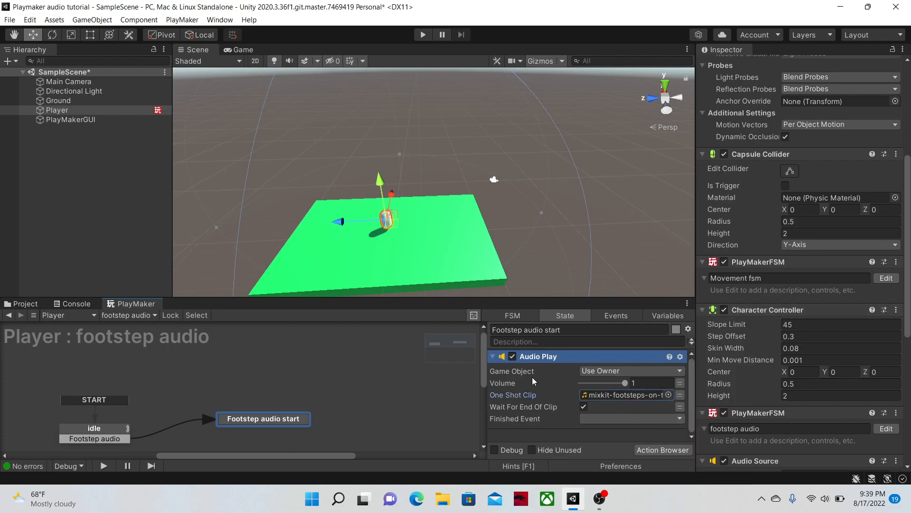
pyautogui.click(365, 396)
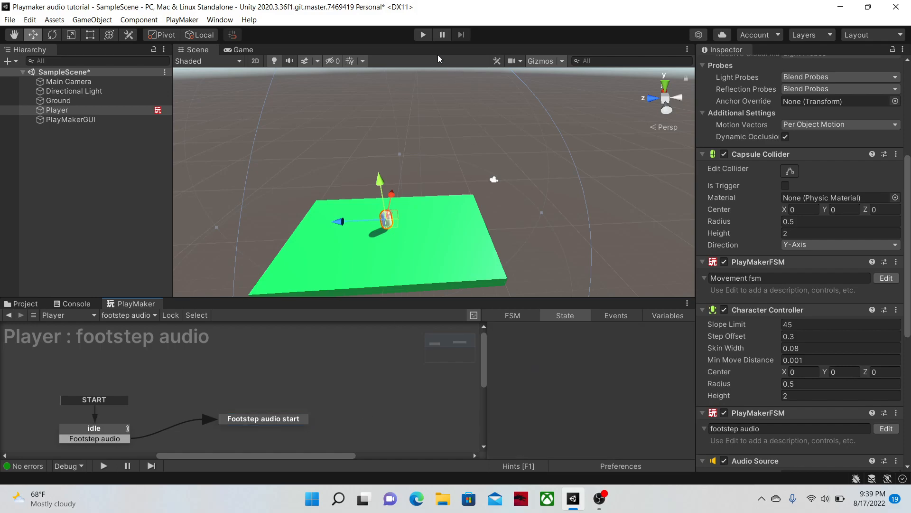
# Step: Play-test the scene by moving the capsule around to check the footstep audio, and stop the game
pyautogui.click(421, 38)
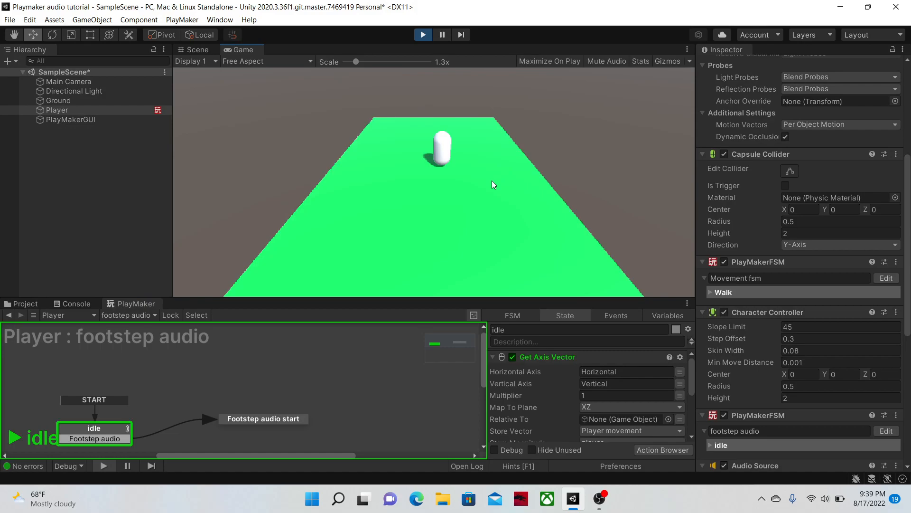
pyautogui.press('Down')
pyautogui.press('Right')
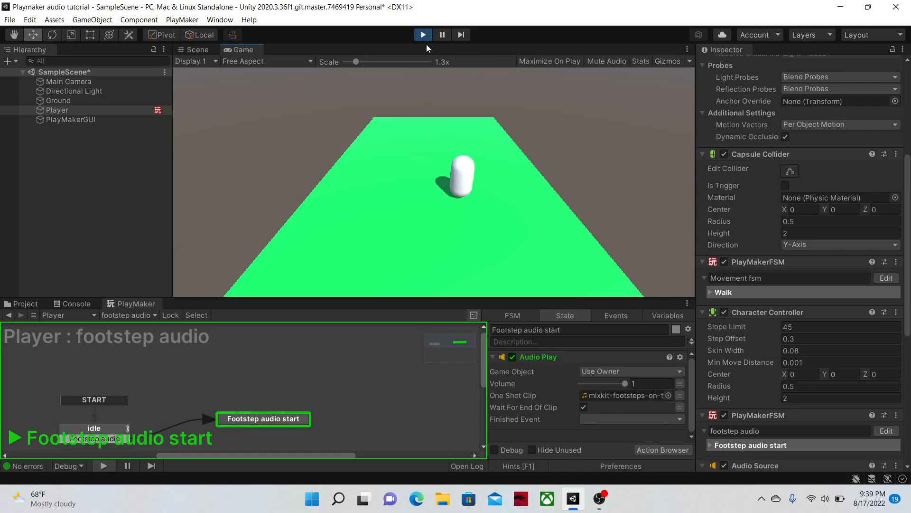
pyautogui.click(423, 35)
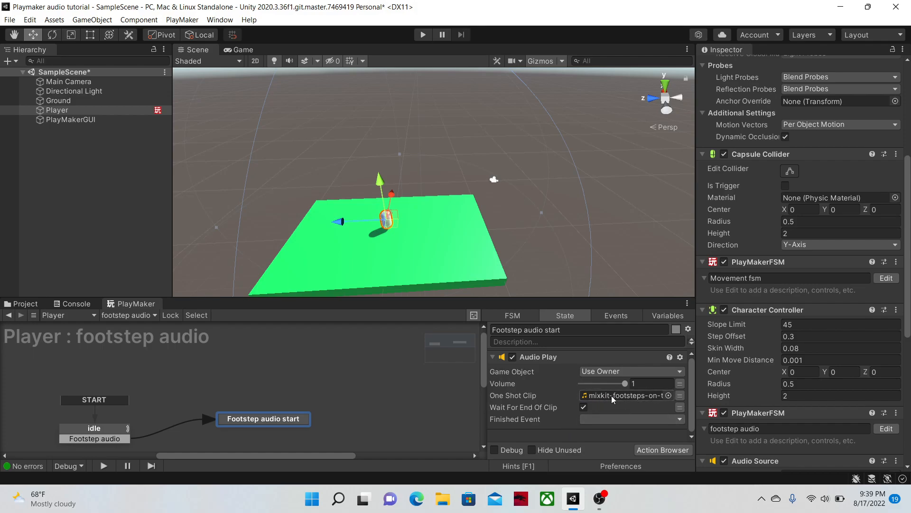
# Step: Set Audio Play's finished event to a new event named loop and link its transition back to the Footstep audio start state
pyautogui.click(624, 416)
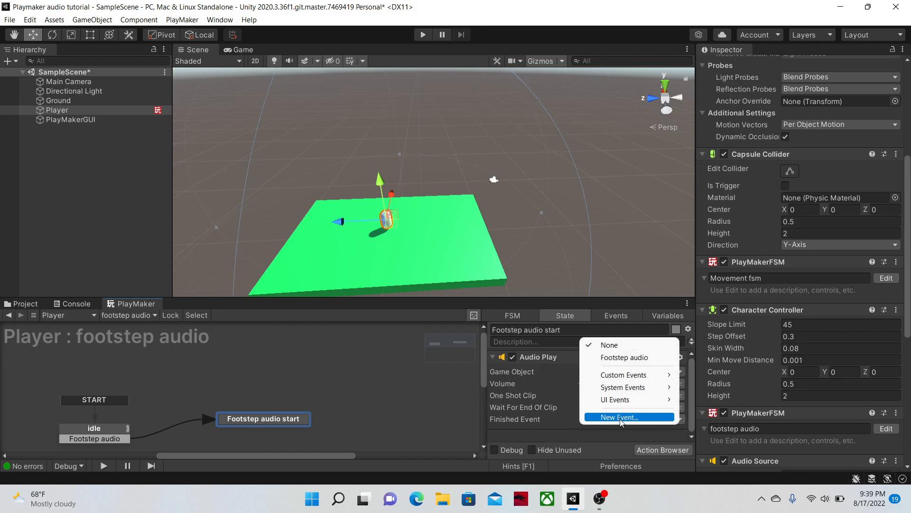
pyautogui.click(619, 418)
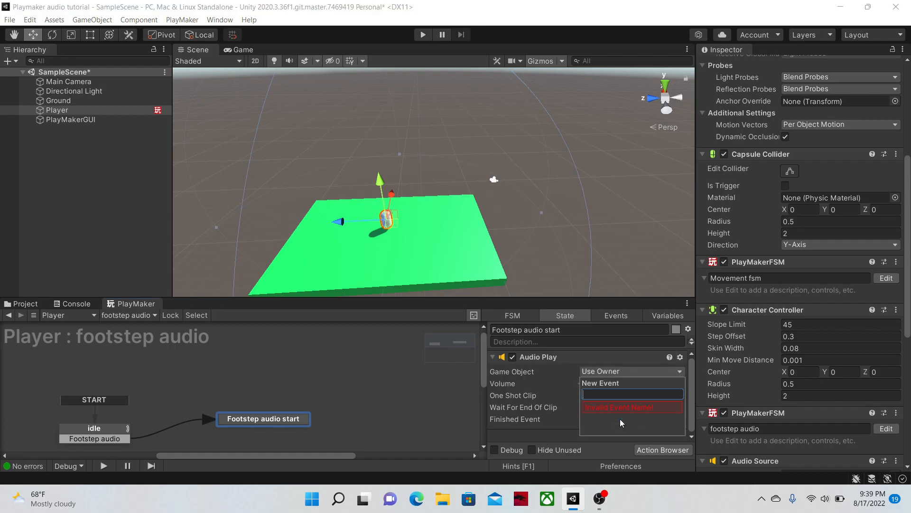
pyautogui.write('loop')
pyautogui.click(616, 418)
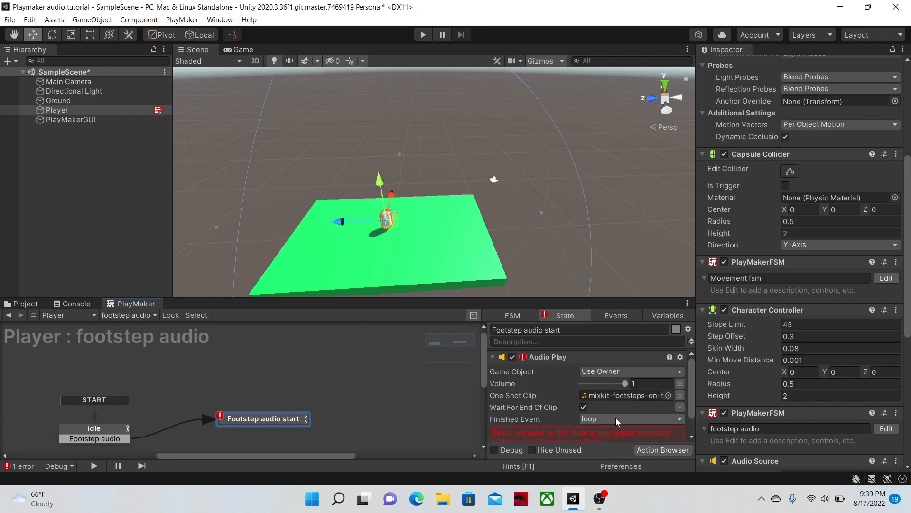
pyautogui.moveTo(304, 429); pyautogui.dragTo(371, 432)
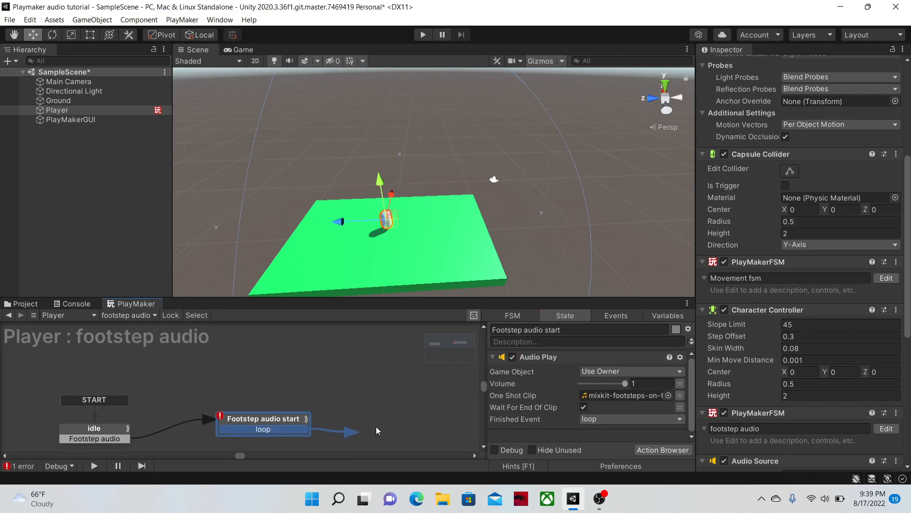
pyautogui.moveTo(297, 418); pyautogui.dragTo(297, 418)
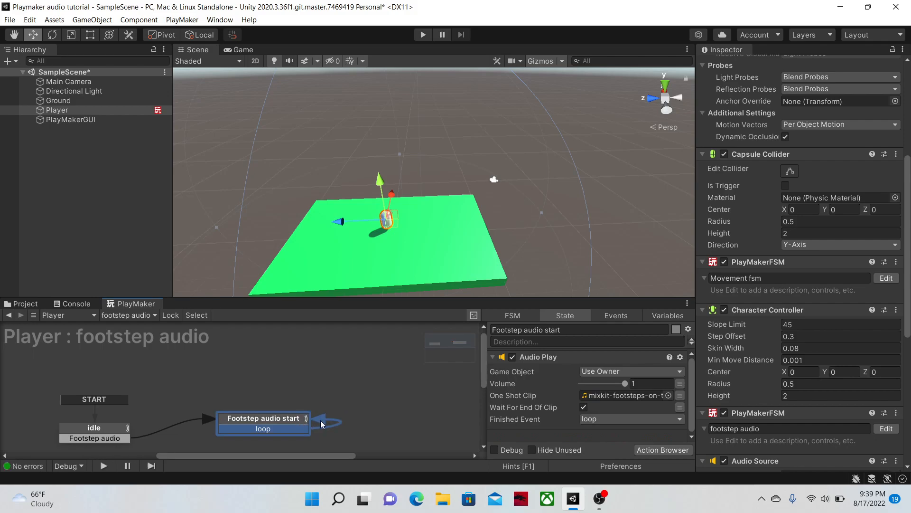
# Step: Play-test the scene by moving the capsule around the ground to check the looping footstep audio, and stop the game
pyautogui.click(424, 35)
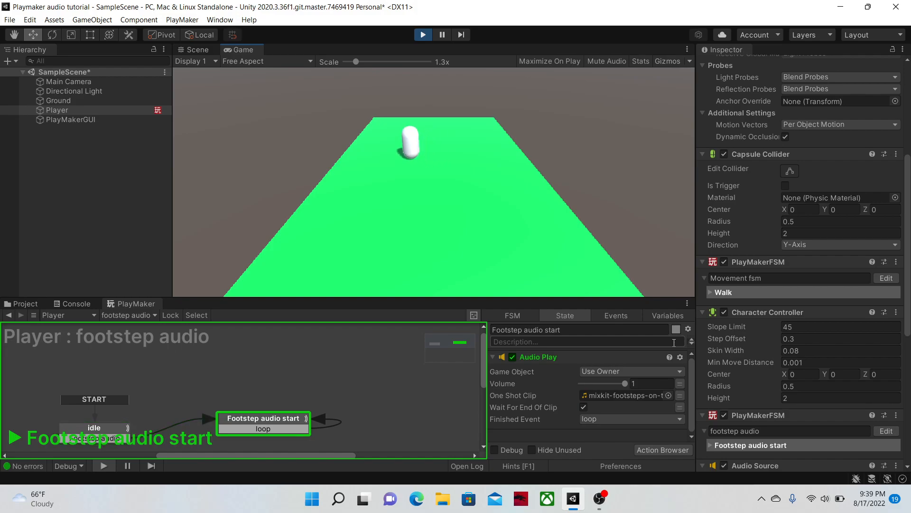
pyautogui.press('s')
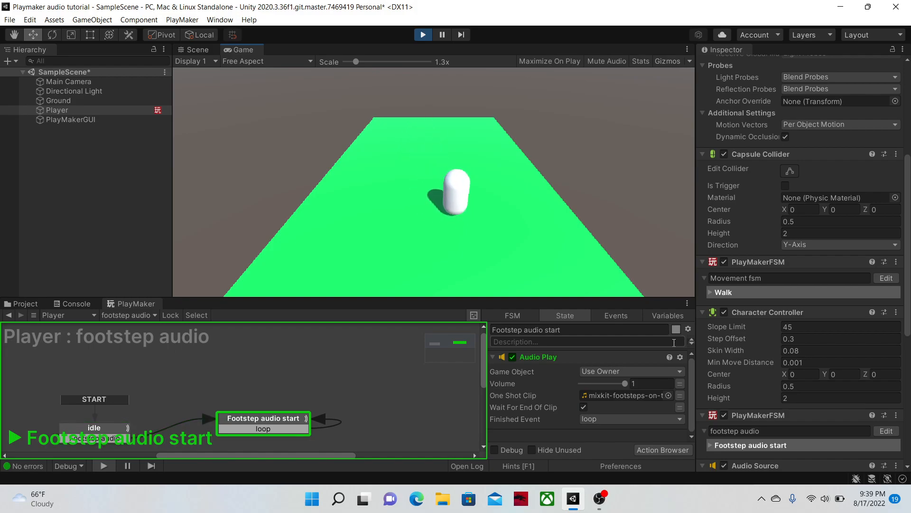
pyautogui.press('a')
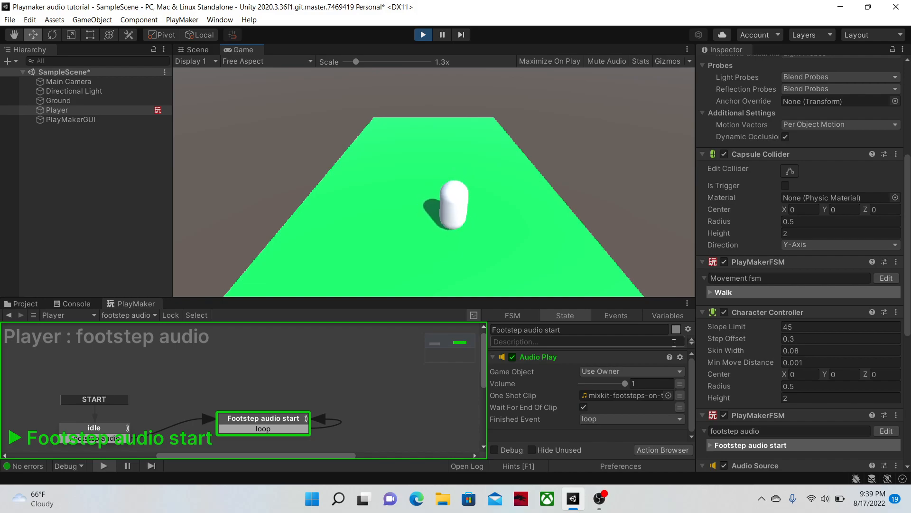
pyautogui.press('w')
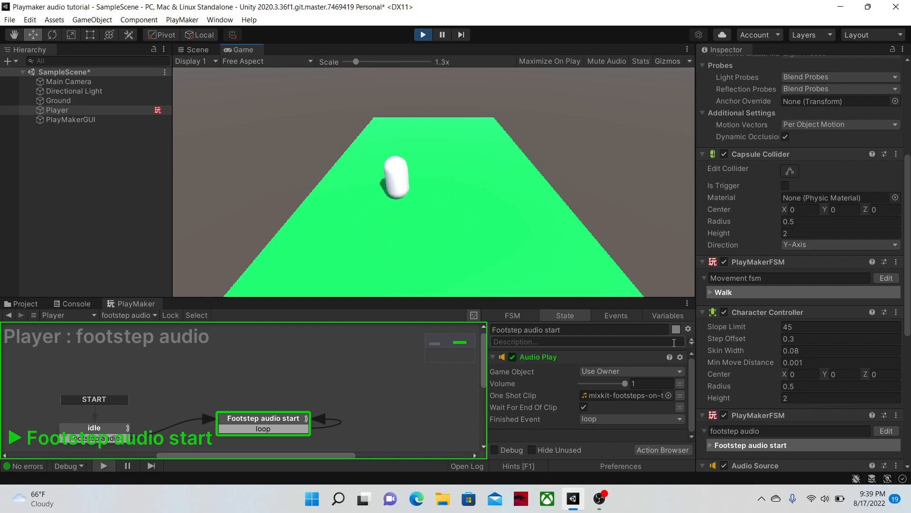
pyautogui.press('s')
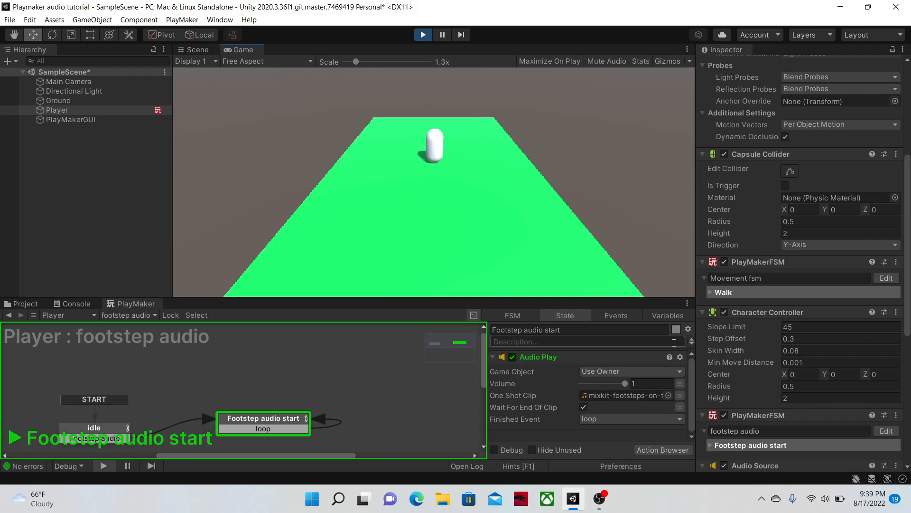
pyautogui.press('d')
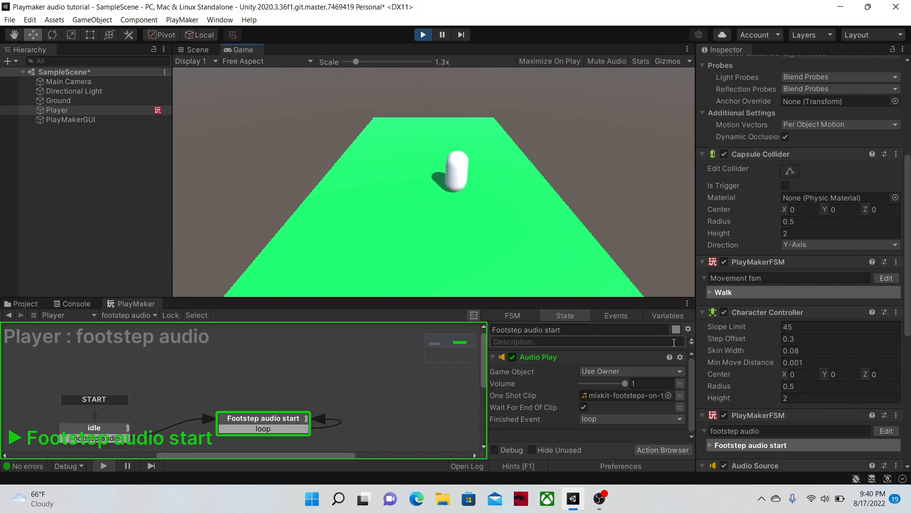
pyautogui.press('a')
pyautogui.press('w')
pyautogui.press('d')
pyautogui.press('a')
pyautogui.press('s')
pyautogui.press('d')
pyautogui.press('w')
pyautogui.press('a')
pyautogui.press('s')
pyautogui.press('d')
pyautogui.press('w')
pyautogui.press('a')
pyautogui.press('s')
pyautogui.press('d')
pyautogui.press('w')
pyautogui.press('a')
pyautogui.press('a')
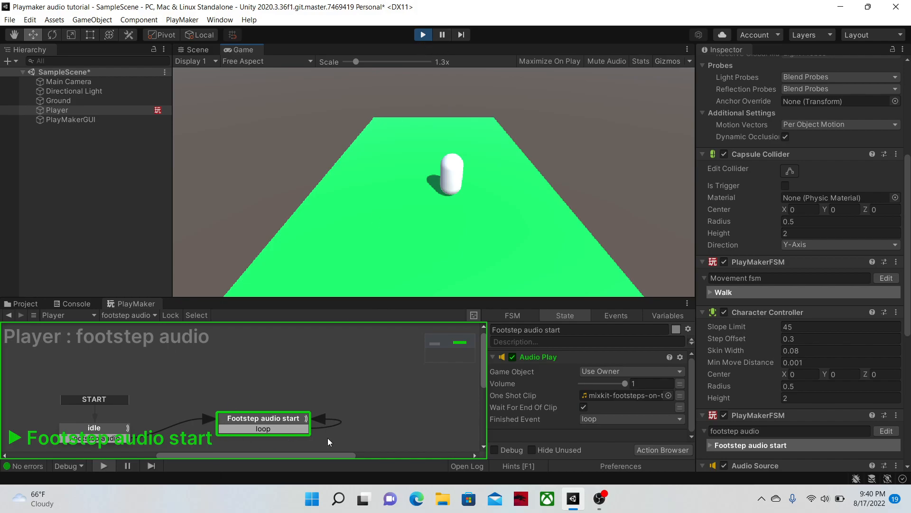
pyautogui.press('s')
pyautogui.press('a')
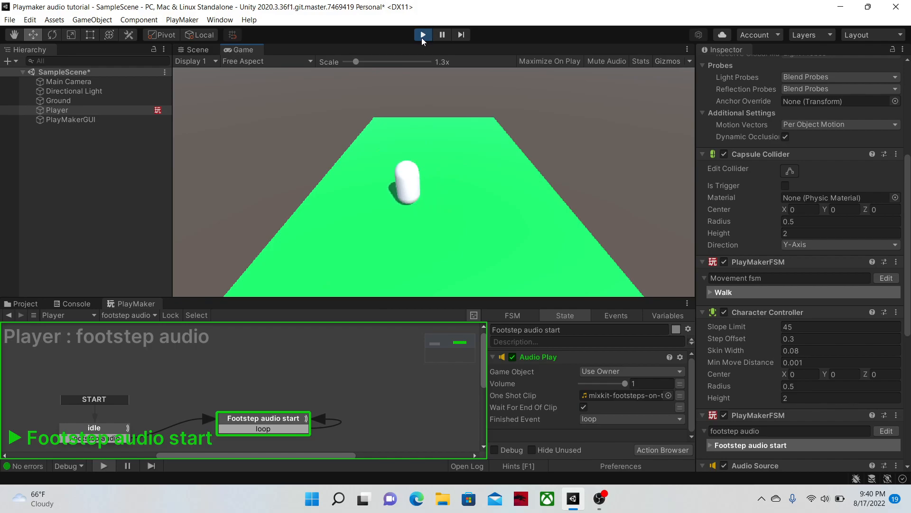
pyautogui.click(423, 35)
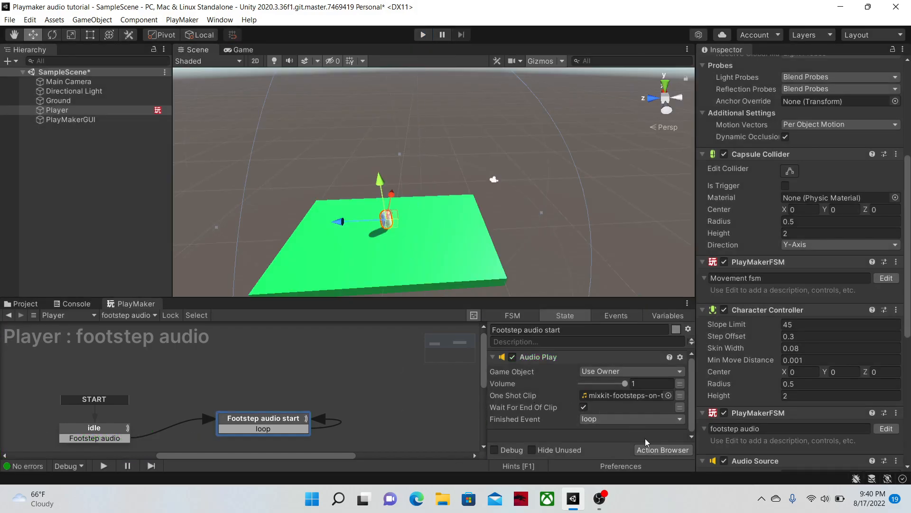
# Step: Copy the Float Compare action from the idle state and paste it below Audio Play in the Footstep audio start state
pyautogui.click(103, 441)
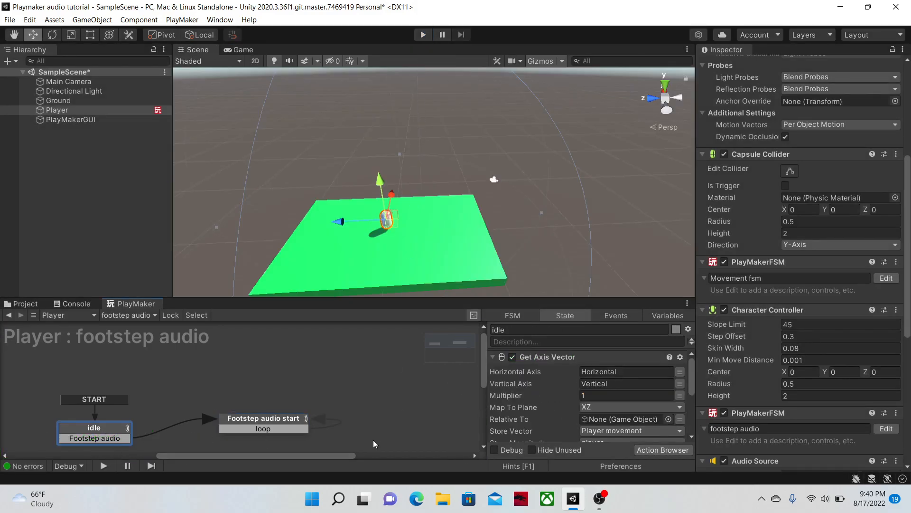
pyautogui.scroll(-3, 589, 361)
pyautogui.click(570, 389)
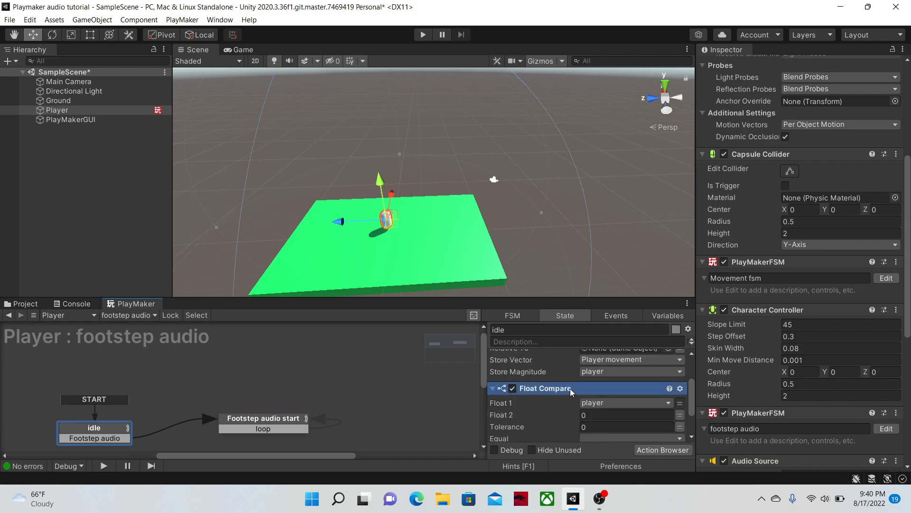
pyautogui.click(680, 388)
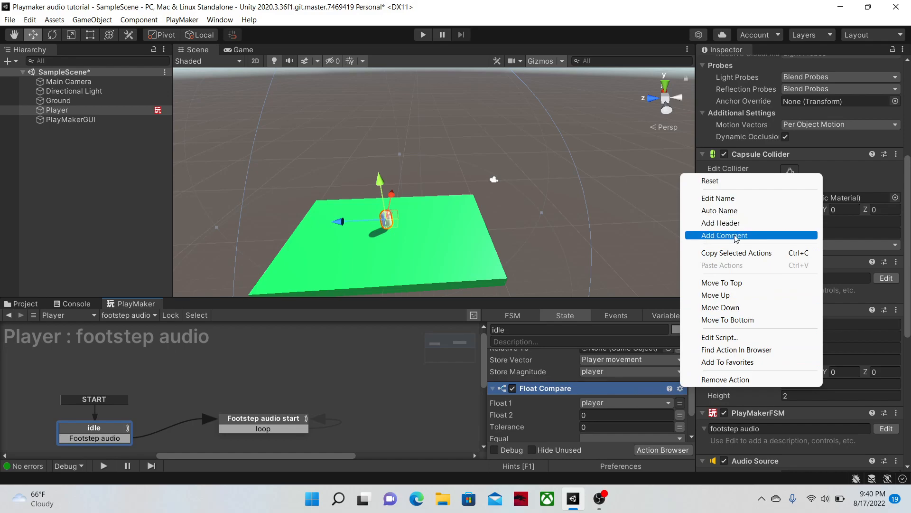
pyautogui.click(735, 259)
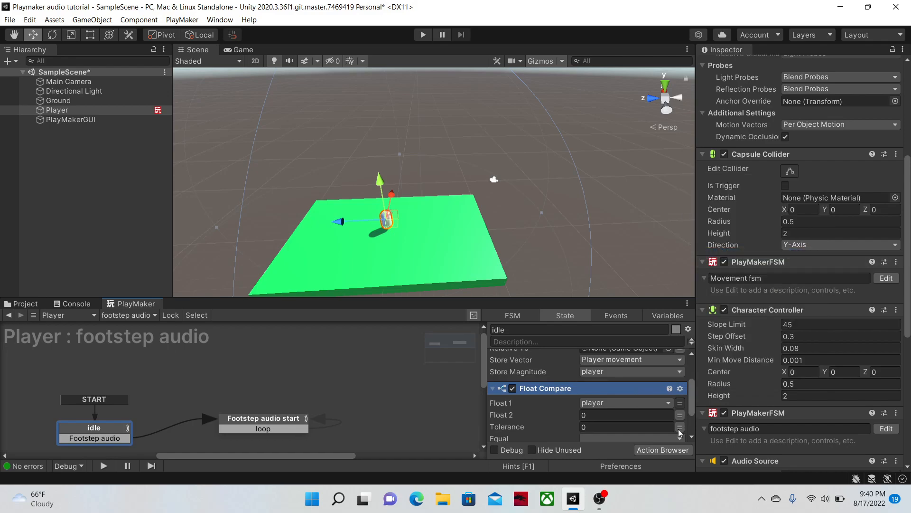
pyautogui.click(238, 421)
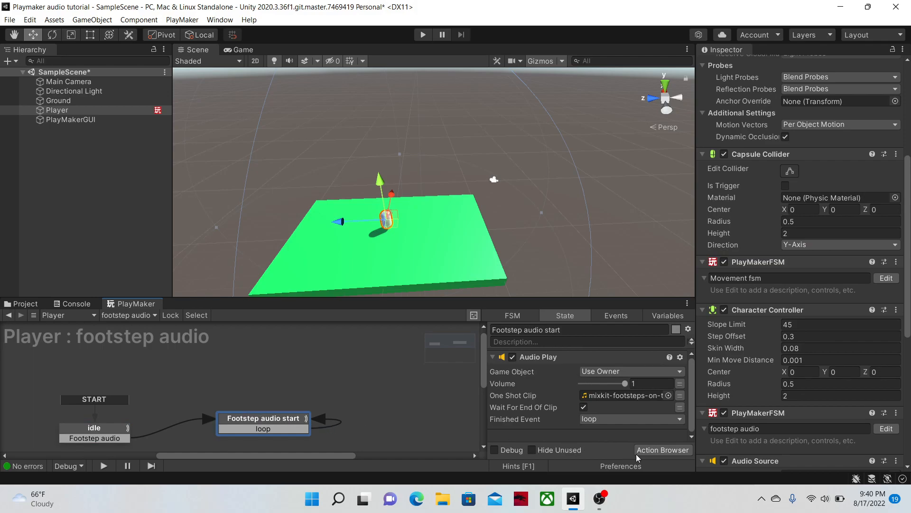
pyautogui.click(662, 449)
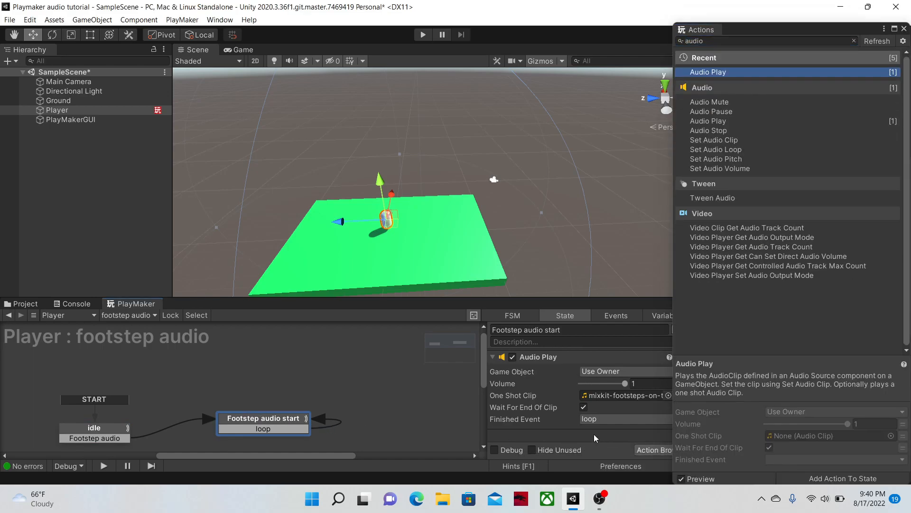
pyautogui.click(904, 28)
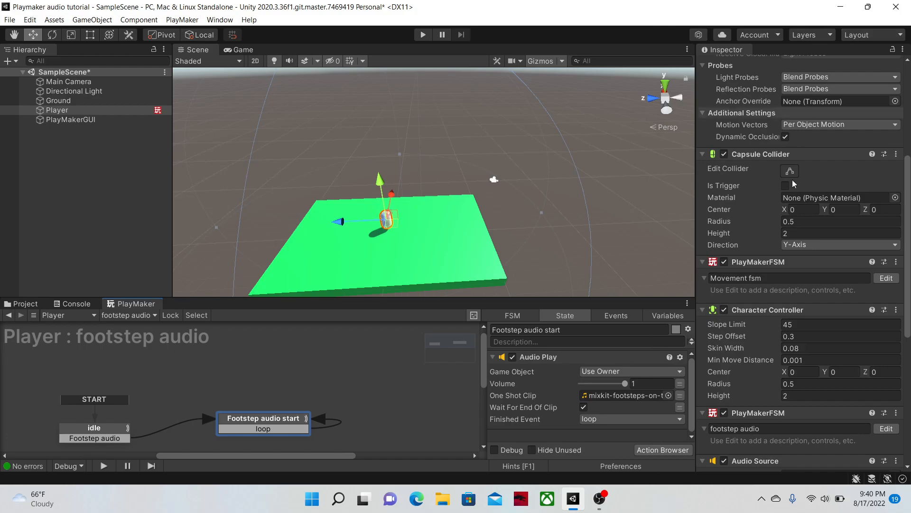
pyautogui.rightClick(532, 431)
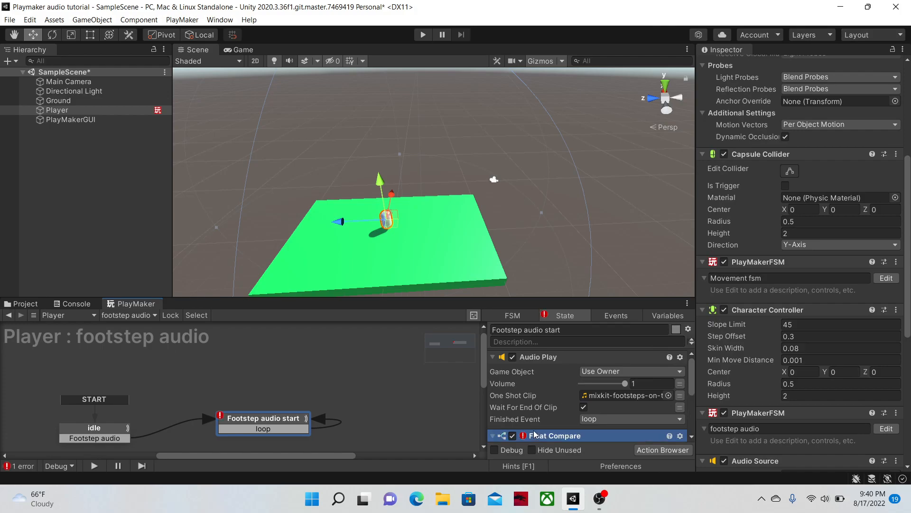
pyautogui.click(560, 412)
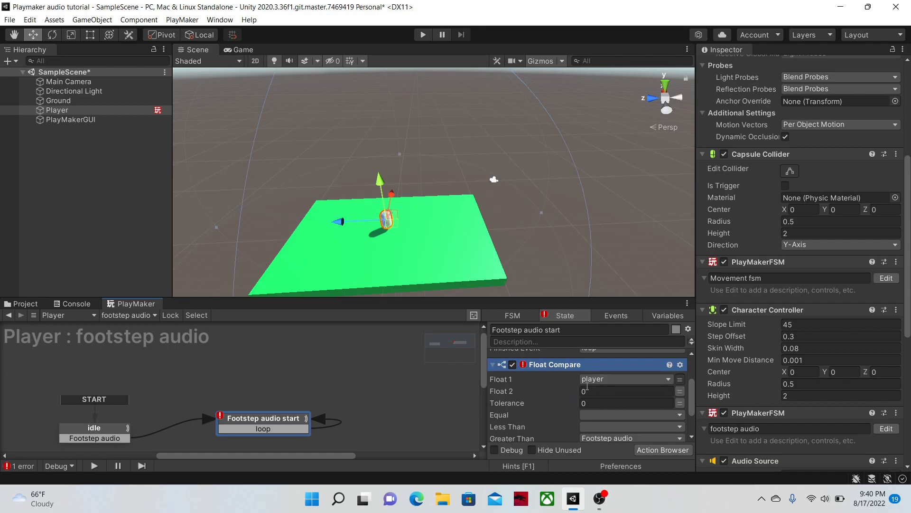
# Step: Clear the pasted Float Compare's Greater Than event and set its Less Than event to a new event named No sound
pyautogui.scroll(-2, 616, 395)
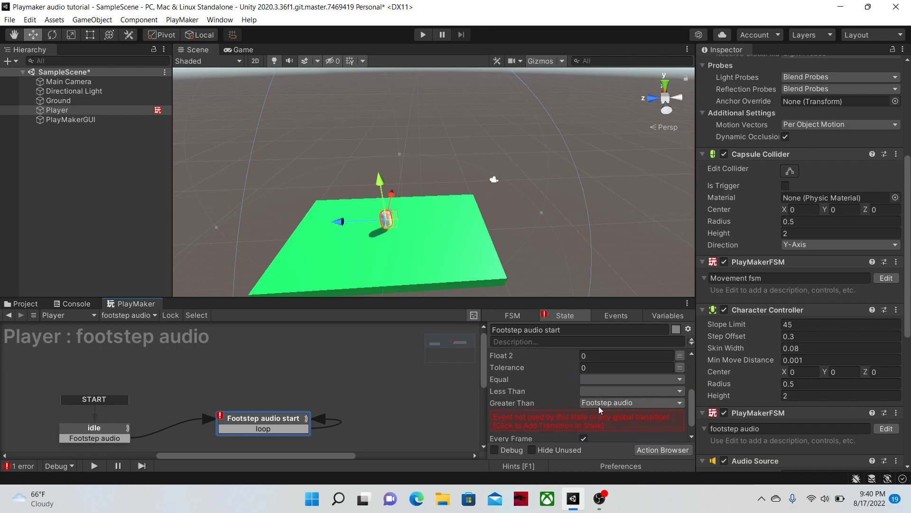
pyautogui.click(600, 404)
pyautogui.click(618, 317)
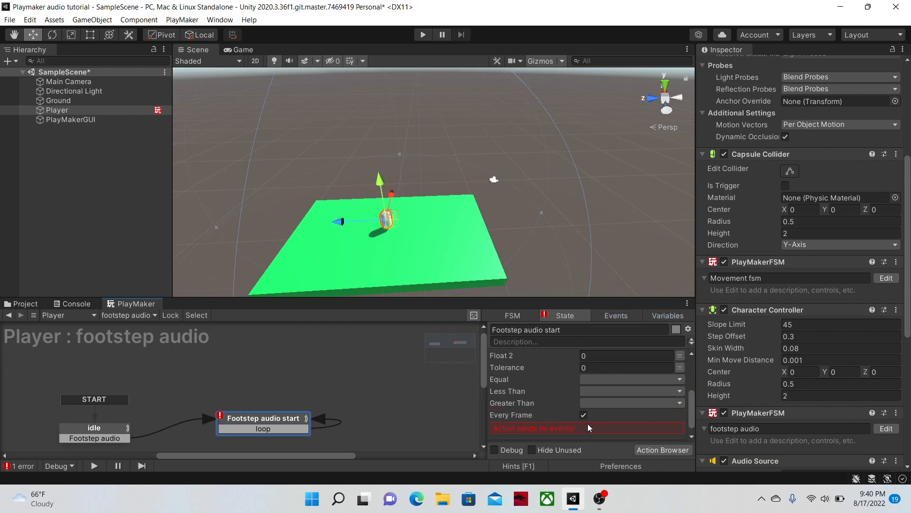
pyautogui.click(584, 402)
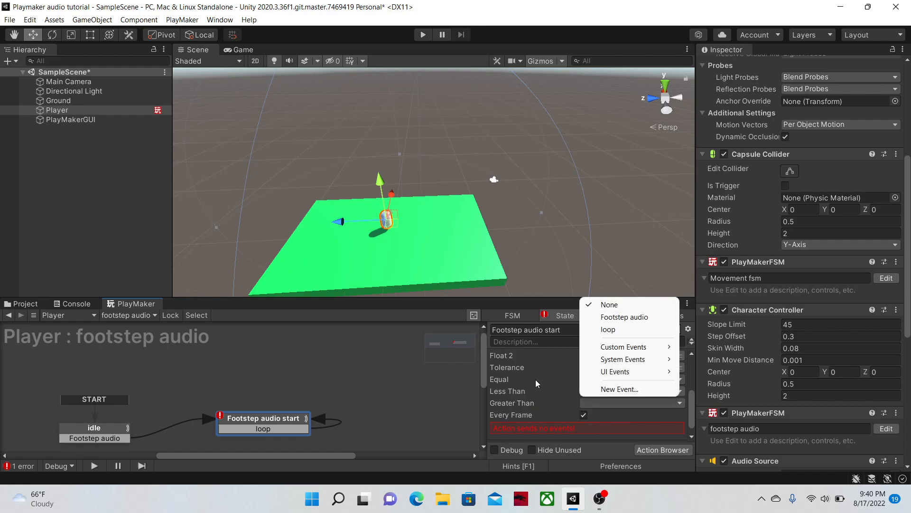
pyautogui.click(618, 389)
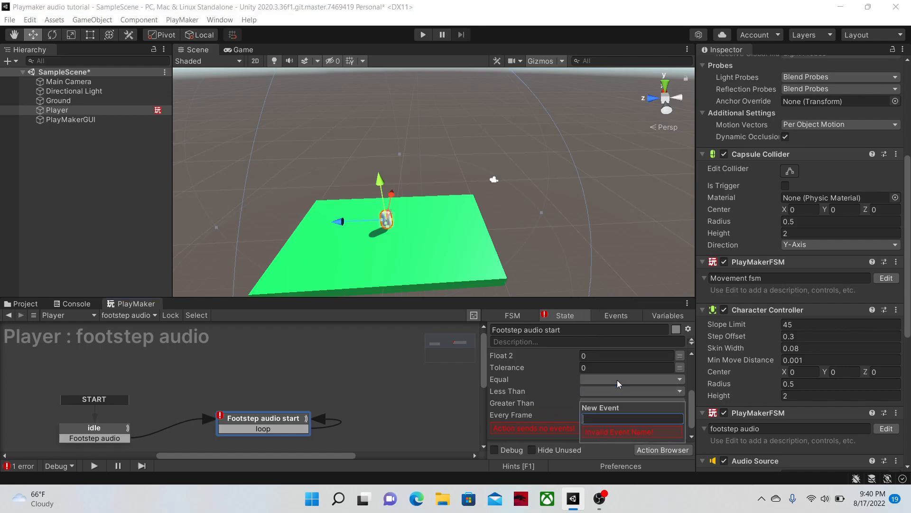
pyautogui.write('No sound')
pyautogui.press('Return')
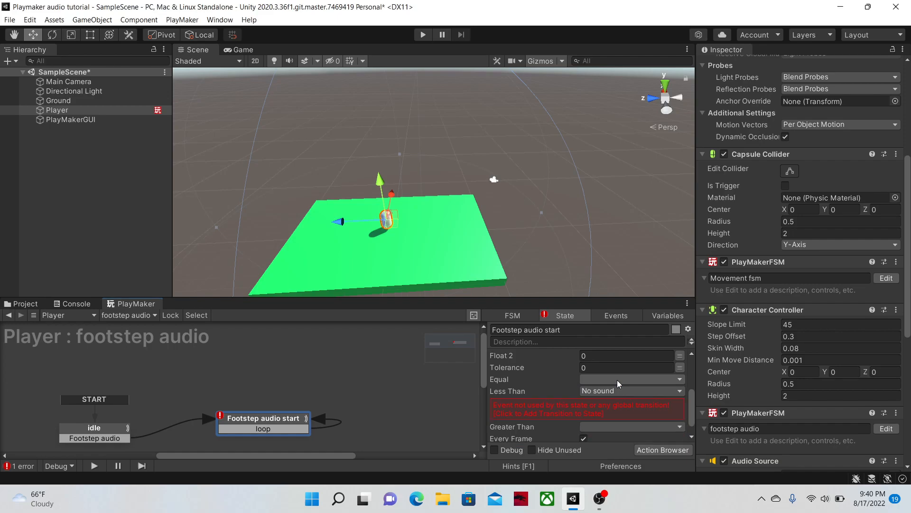
# Step: Use No sound only as Float Compare's Equal event and add its transition to the Footstep audio start state
pyautogui.click(617, 379)
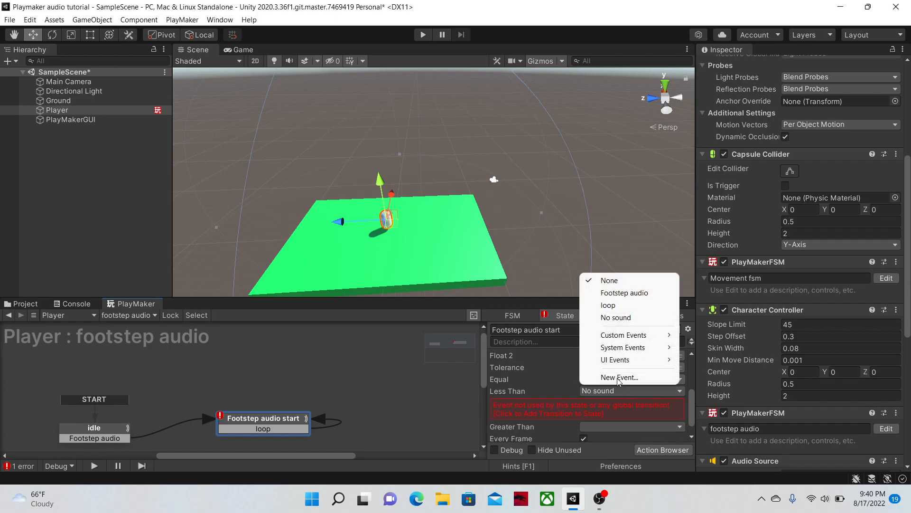
pyautogui.click(612, 317)
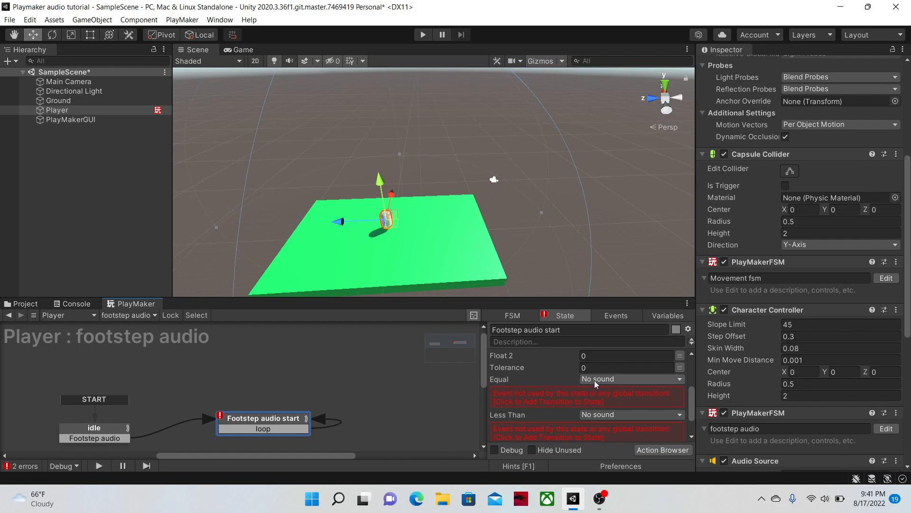
pyautogui.click(595, 381)
pyautogui.click(608, 317)
pyautogui.click(571, 402)
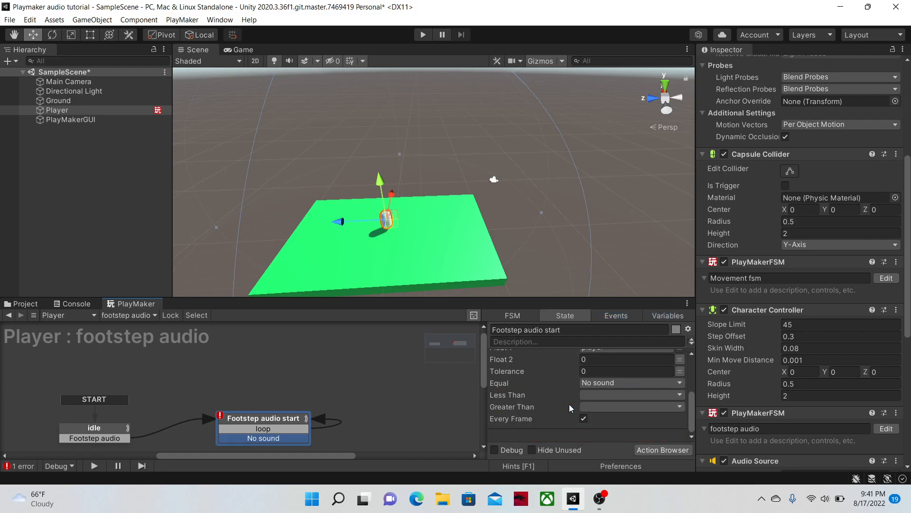
# Step: Link the No sound transition back to the idle state and set Float Compare's Less Than event to No sound
pyautogui.click(220, 441)
pyautogui.moveTo(218, 440); pyautogui.dragTo(127, 420)
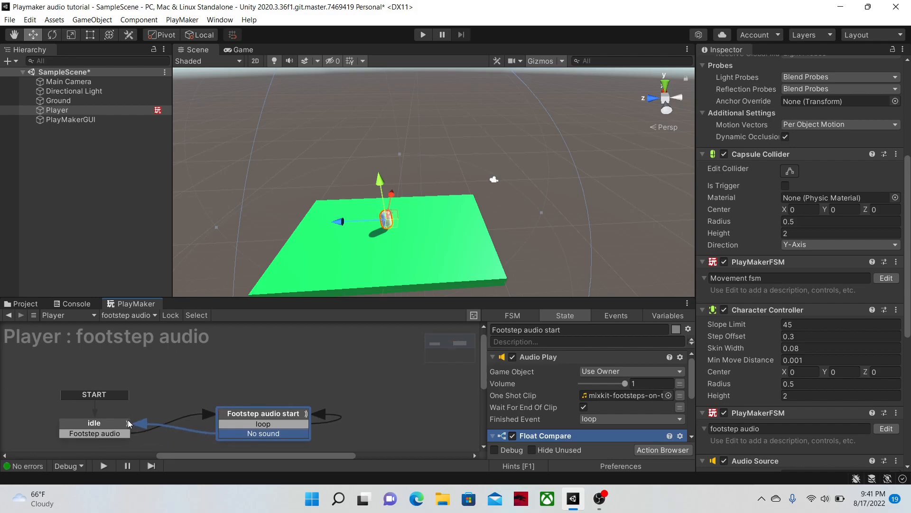
pyautogui.scroll(-3, 565, 415)
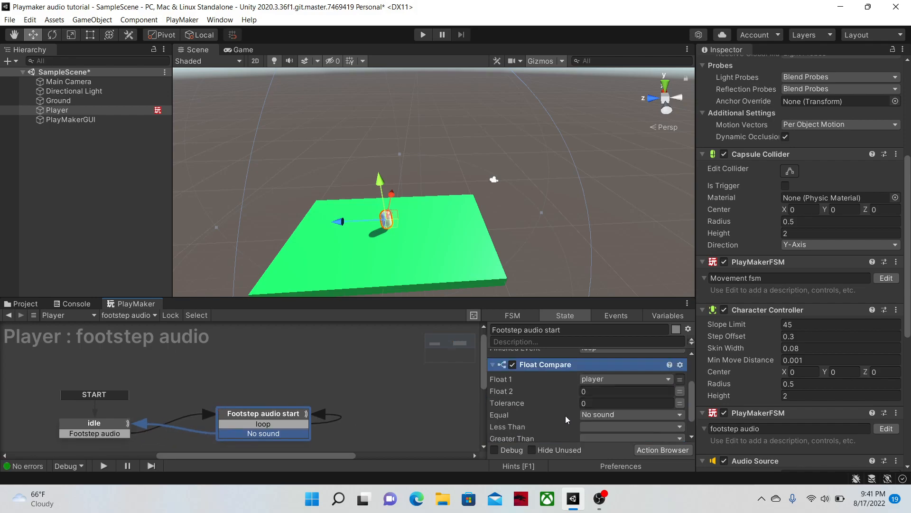
pyautogui.click(611, 426)
pyautogui.click(625, 360)
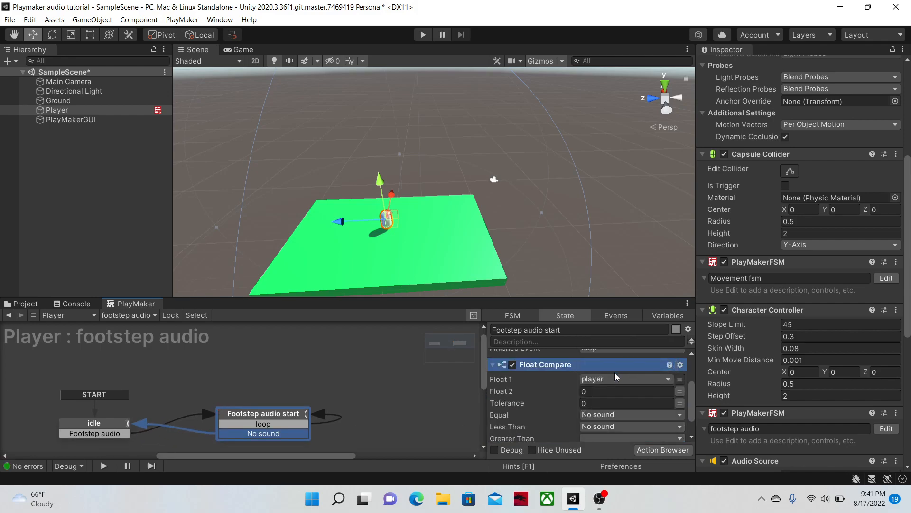
pyautogui.click(363, 409)
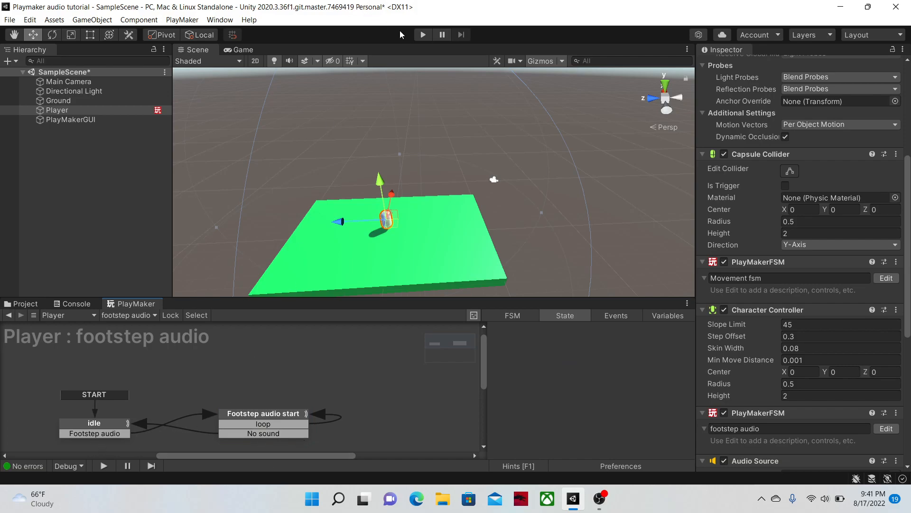
# Step: Play-test the scene by moving the player, and inspect the actions of the idle and Footstep audio start states at runtime
pyautogui.click(421, 35)
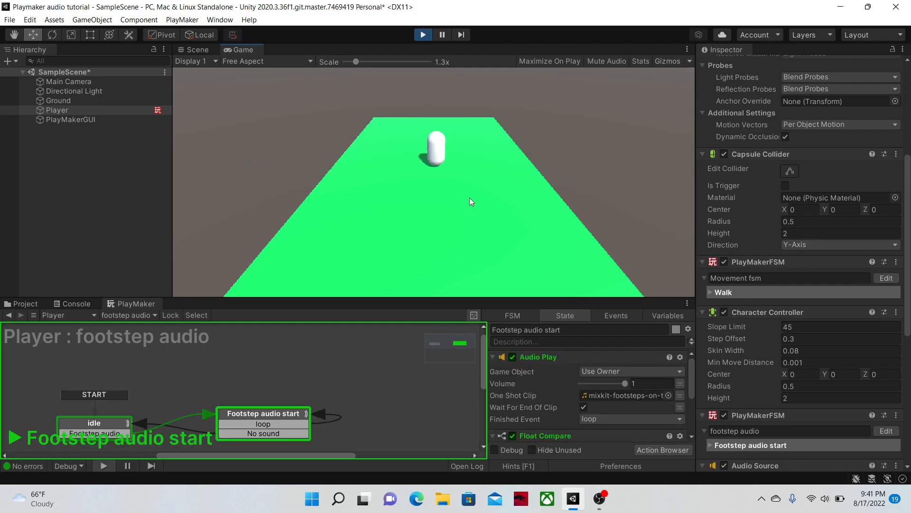
pyautogui.press('d')
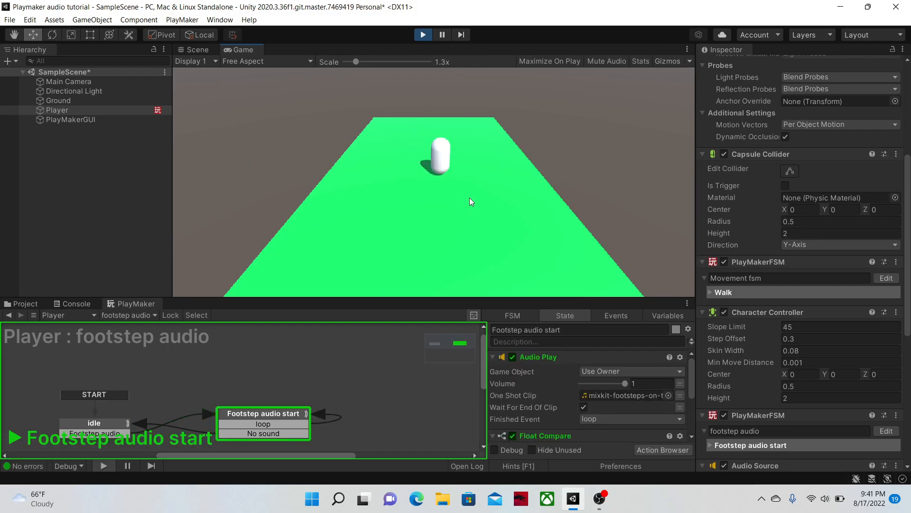
pyautogui.scroll(-3, 556, 437)
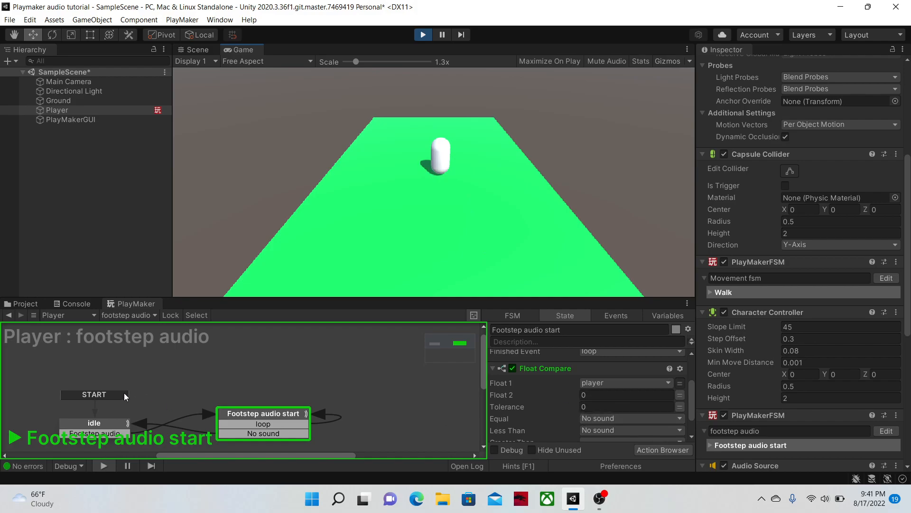
pyautogui.click(103, 423)
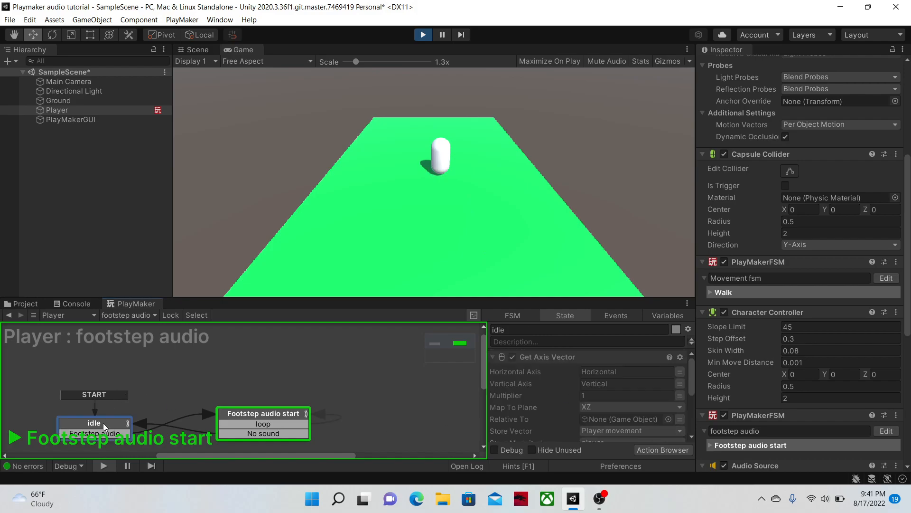
pyautogui.click(234, 420)
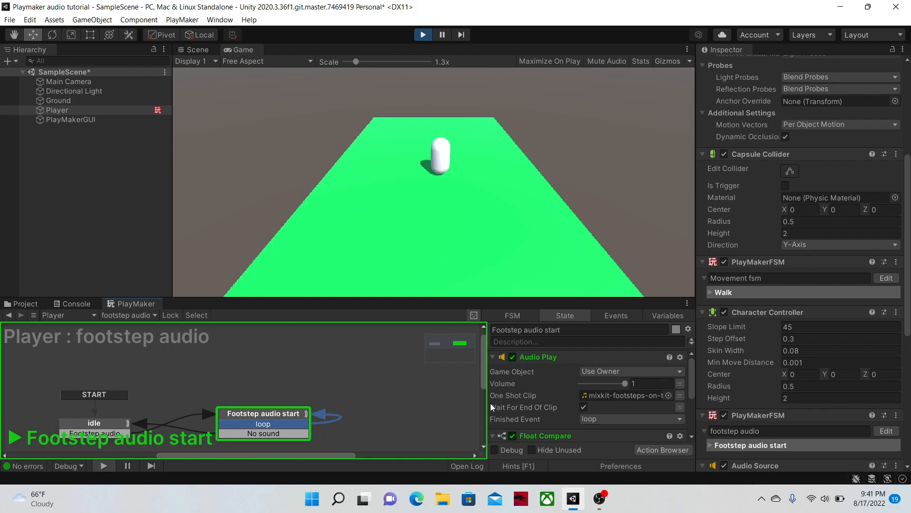
# Step: Move the player around in the running game while checking Float Compare in the Footstep audio start state, and exit play mode
pyautogui.click(480, 141)
pyautogui.press('a')
pyautogui.press('s')
pyautogui.press('d')
pyautogui.press('a')
pyautogui.scroll(-3, 598, 399)
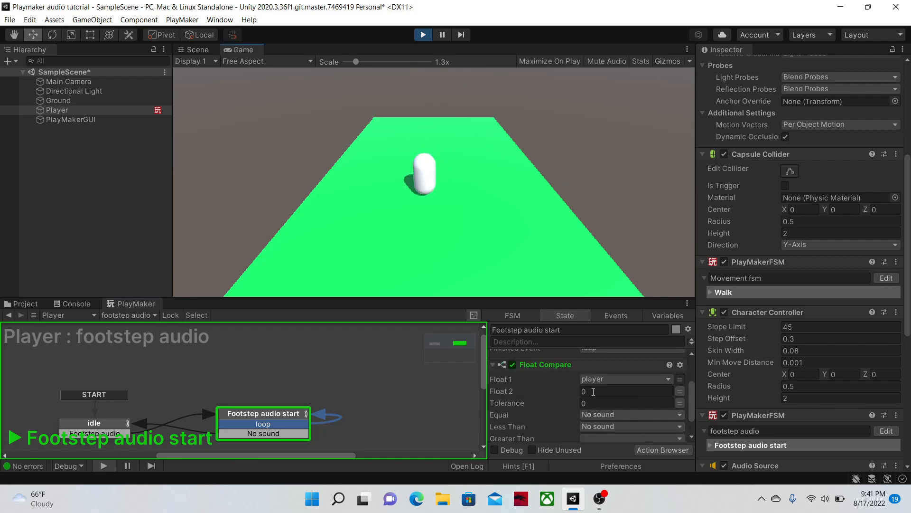
pyautogui.scroll(-1, 565, 400)
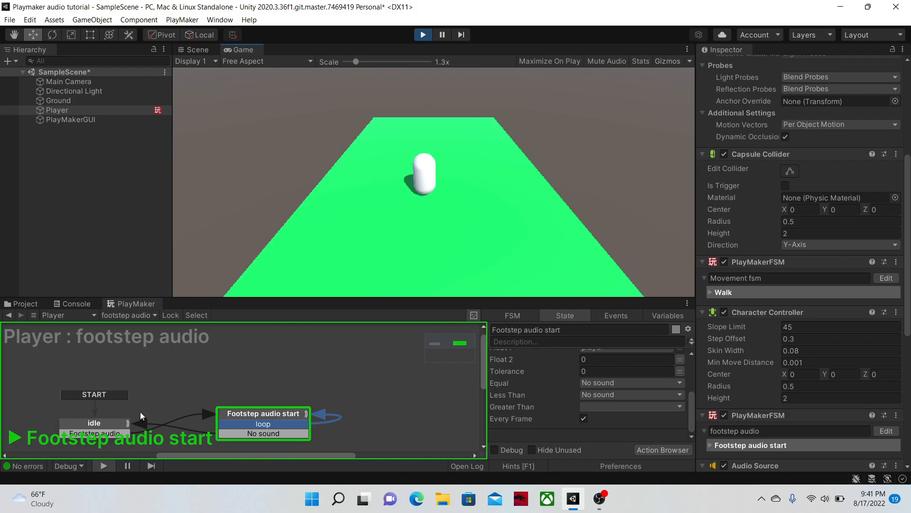
pyautogui.press('a')
pyautogui.press('w')
pyautogui.press('d')
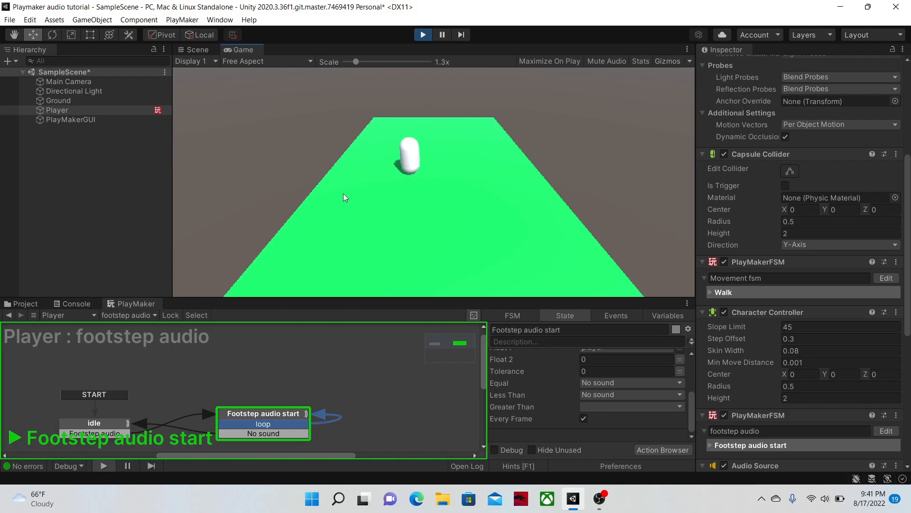
pyautogui.click(423, 34)
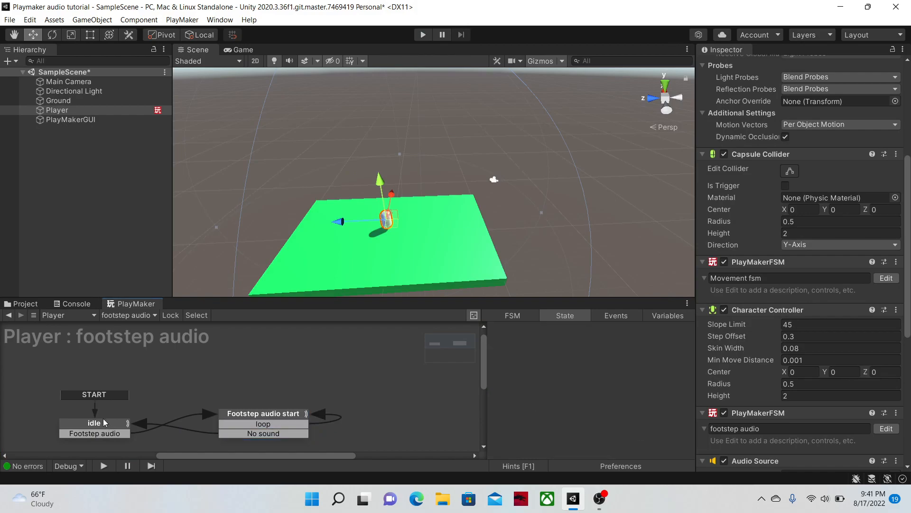
# Step: Copy the Get Axis Vector action from the idle state and paste it between Audio Play and Float Compare in Footstep audio start
pyautogui.click(105, 421)
pyautogui.click(680, 357)
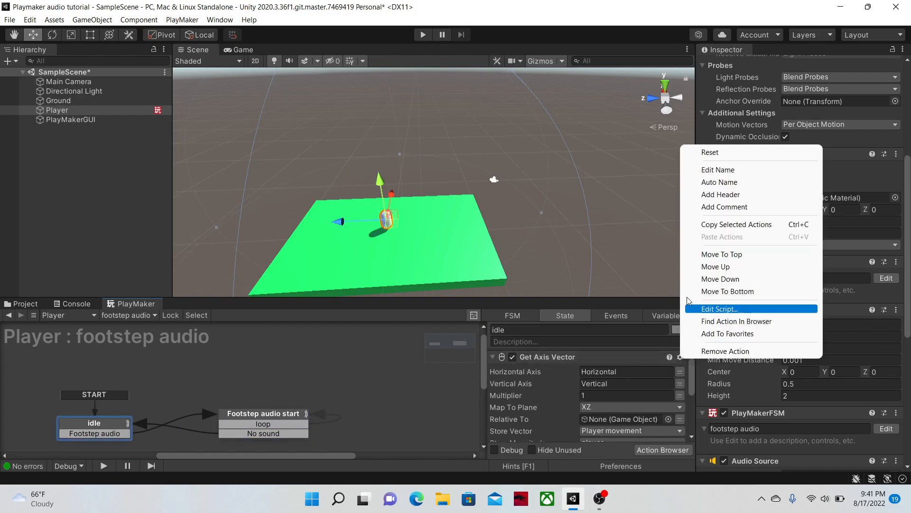
pyautogui.click(750, 224)
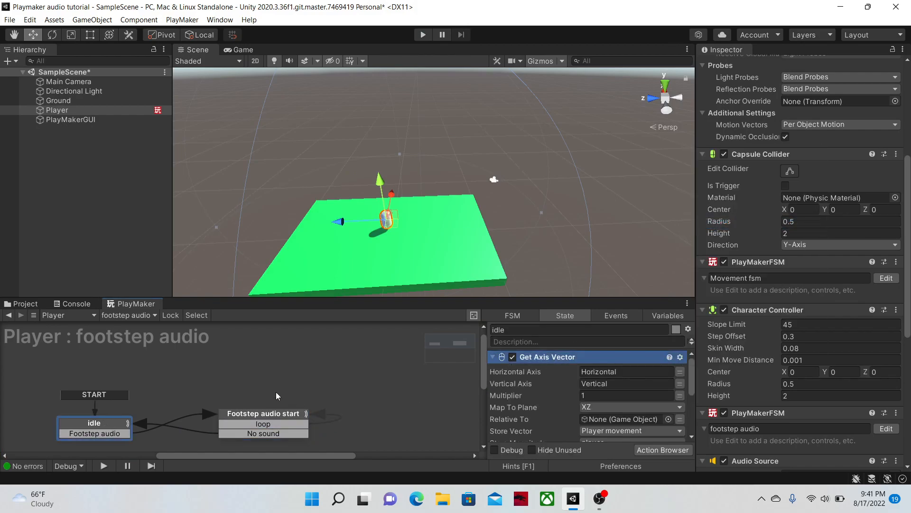
pyautogui.click(266, 415)
pyautogui.scroll(-5, 606, 411)
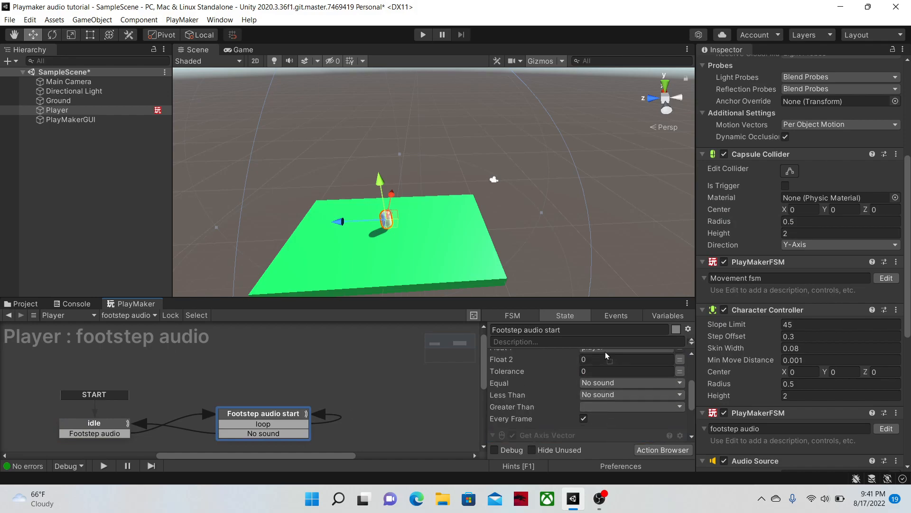
pyautogui.scroll(3, 603, 375)
pyautogui.hotkey('ctrl', 'v')
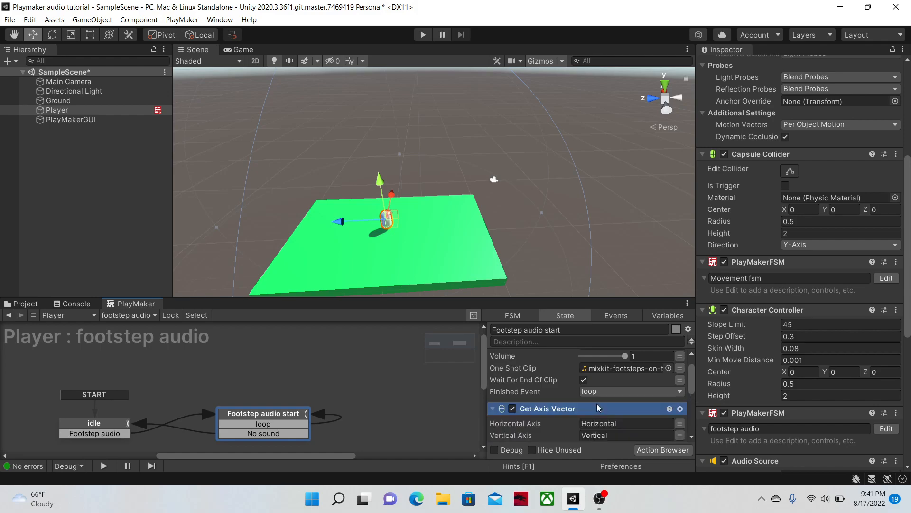
pyautogui.scroll(-1, 596, 405)
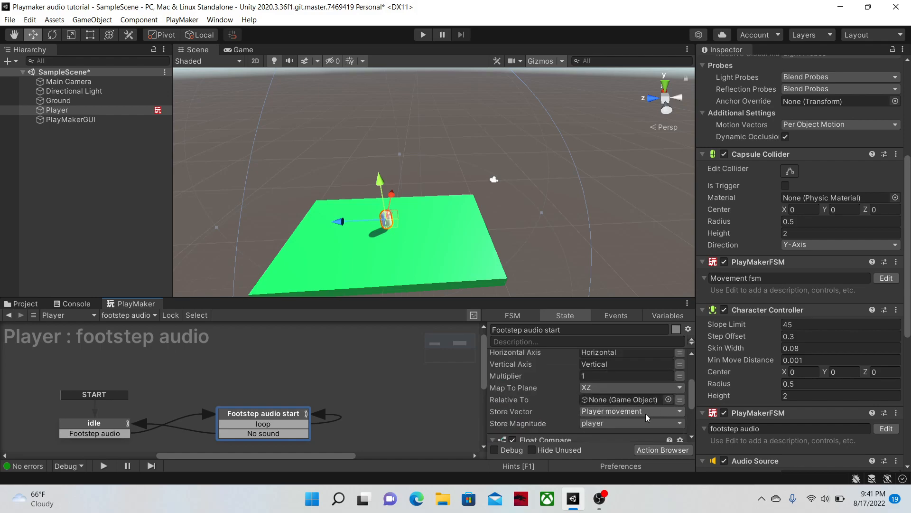
pyautogui.scroll(-3, 623, 408)
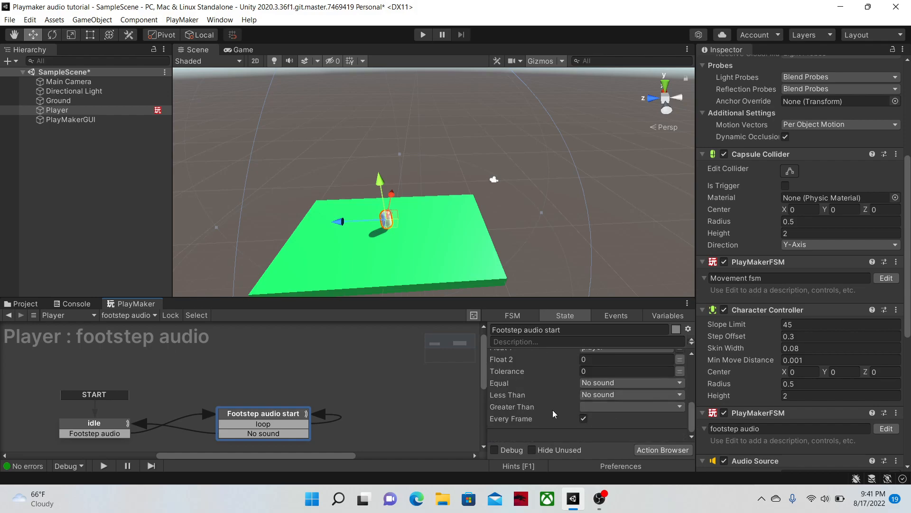
# Step: Play-test the footstep audio by moving the player in all directions and stopping, and exit play mode
pyautogui.click(422, 35)
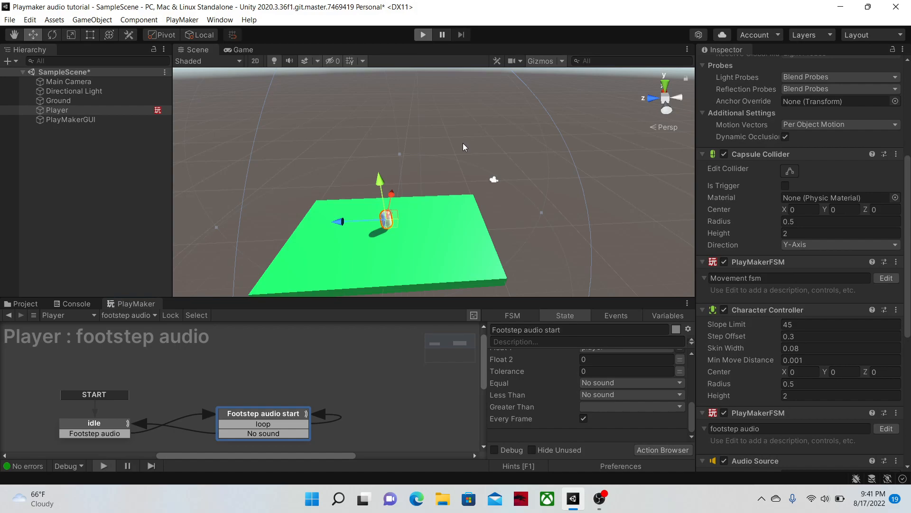
pyautogui.press('a')
pyautogui.press('s')
pyautogui.press('d')
pyautogui.press('w')
pyautogui.press('a')
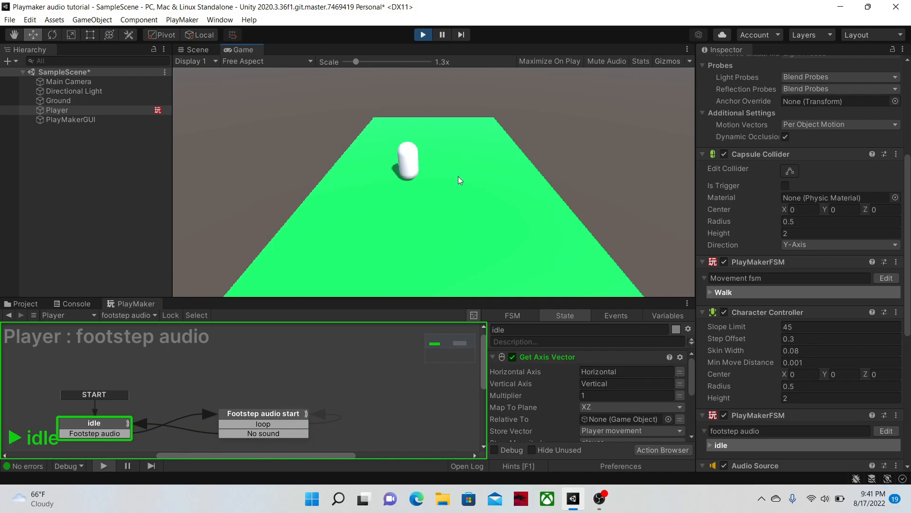
pyautogui.click(422, 35)
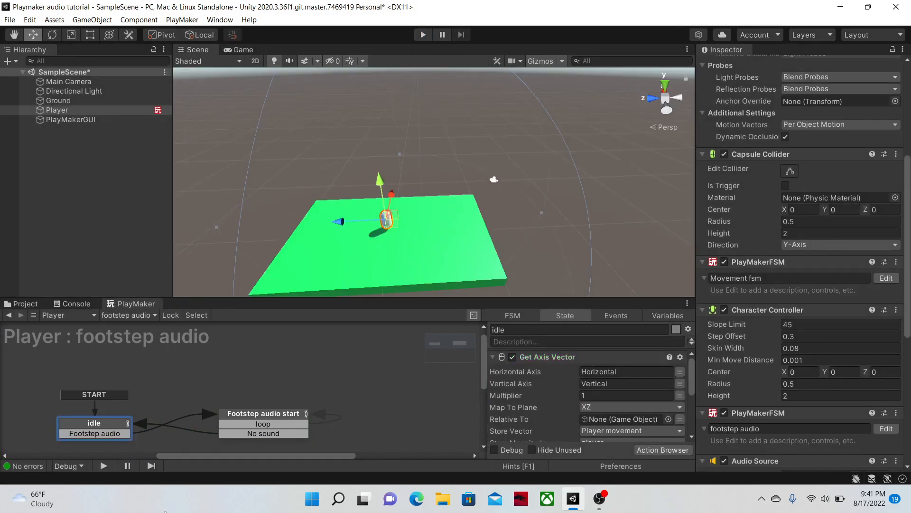
# Step: Add an Audio Mute action below Float Compare in the idle state and enable its Mute option
pyautogui.scroll(-5, 564, 411)
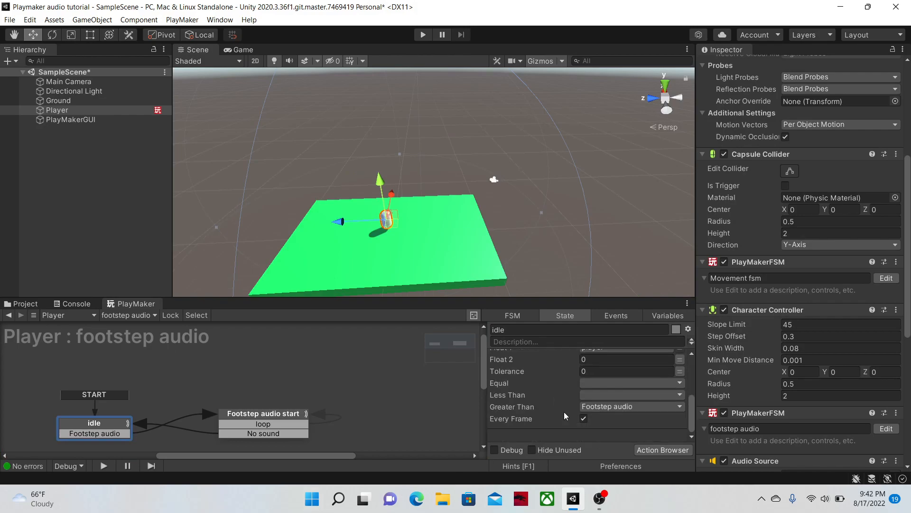
pyautogui.click(651, 448)
pyautogui.doubleClick(720, 103)
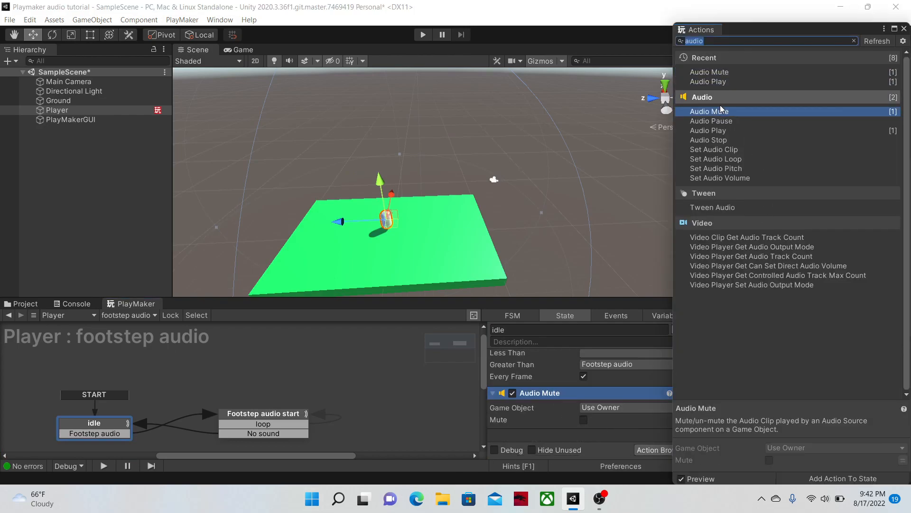
pyautogui.click(584, 420)
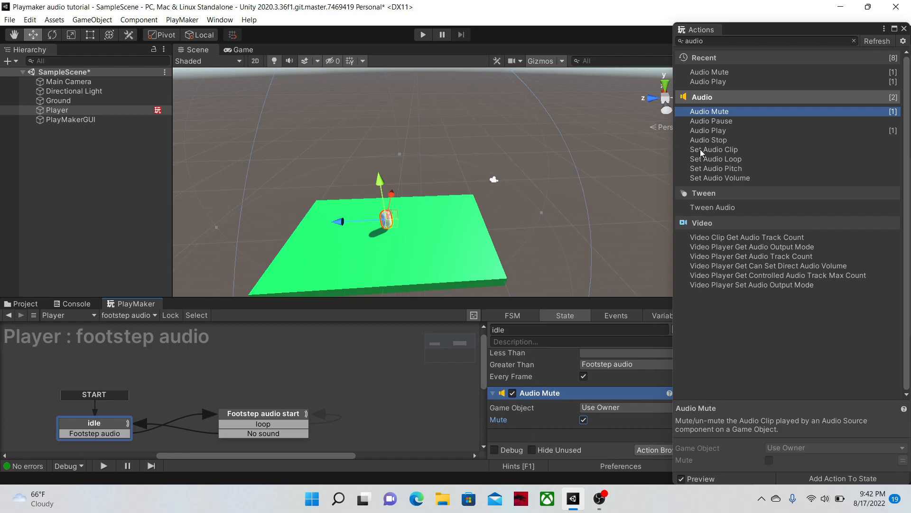
# Step: Add an Audio Stop action above Audio Mute in the idle state and close the action browser
pyautogui.doubleClick(713, 139)
pyautogui.scroll(-2, 588, 389)
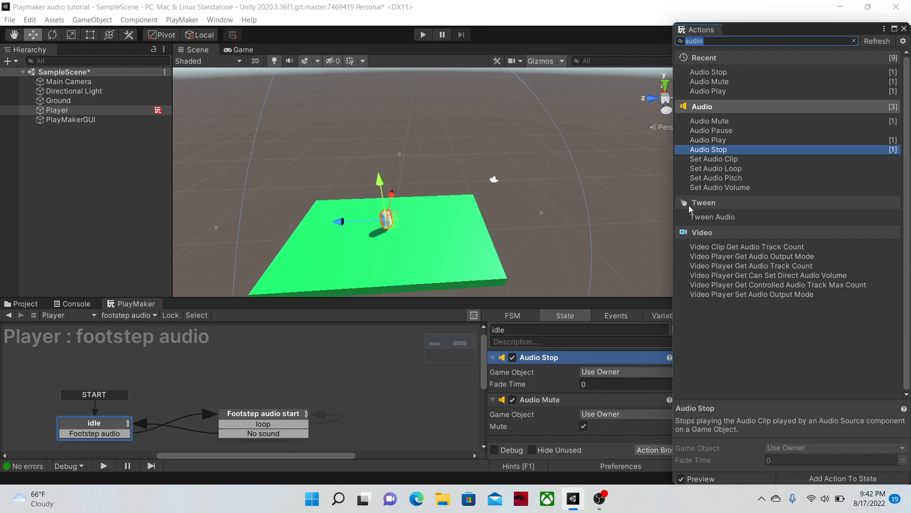
pyautogui.click(904, 29)
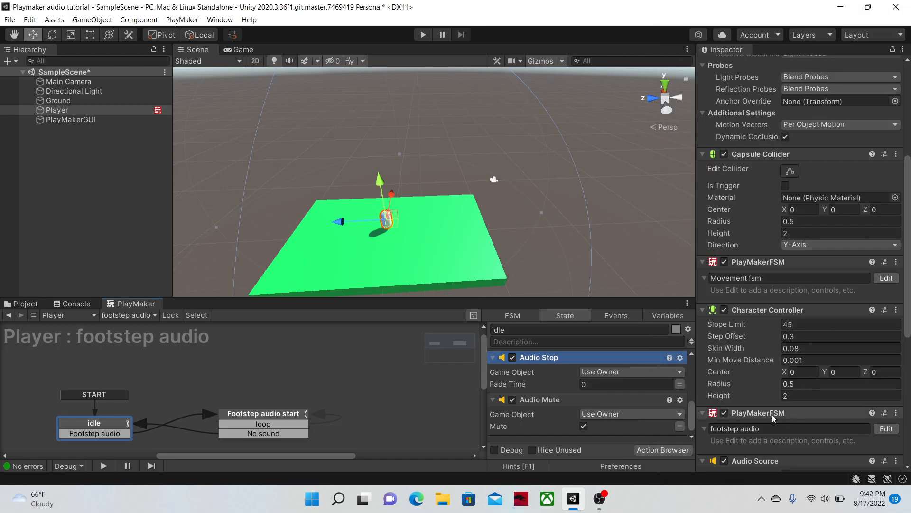
# Step: Remove the Audio Stop and Audio Mute actions from the idle state
pyautogui.click(680, 357)
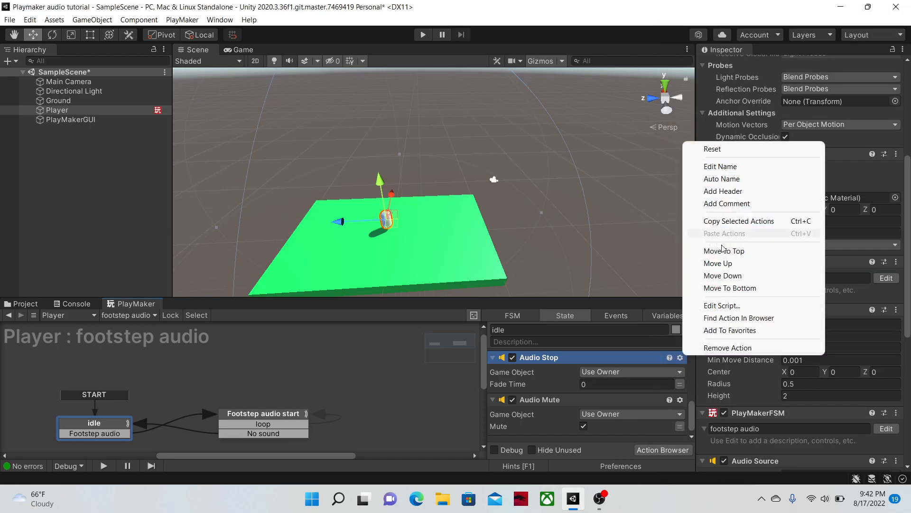
pyautogui.click(733, 348)
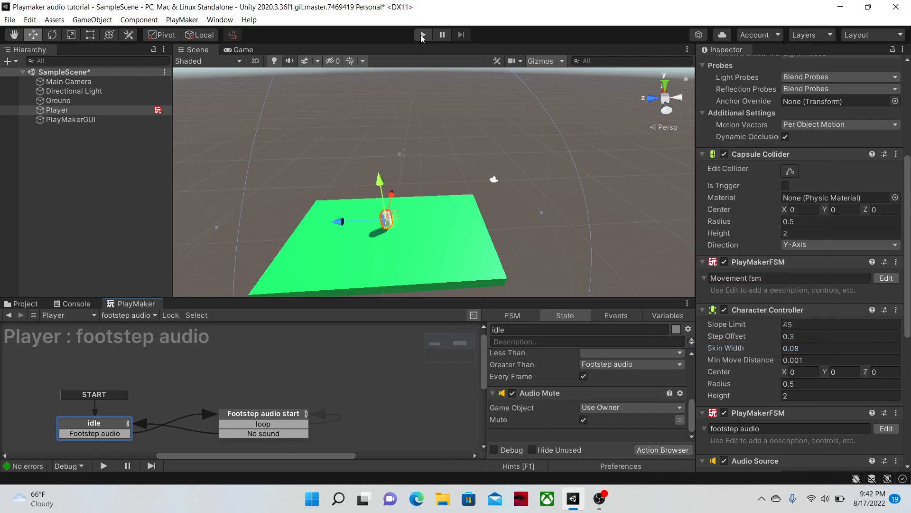
pyautogui.click(680, 393)
# Step: Add an Audio Stop action to the idle state, place it below Float Compare and set its Fade Time to 0.5
pyautogui.click(664, 451)
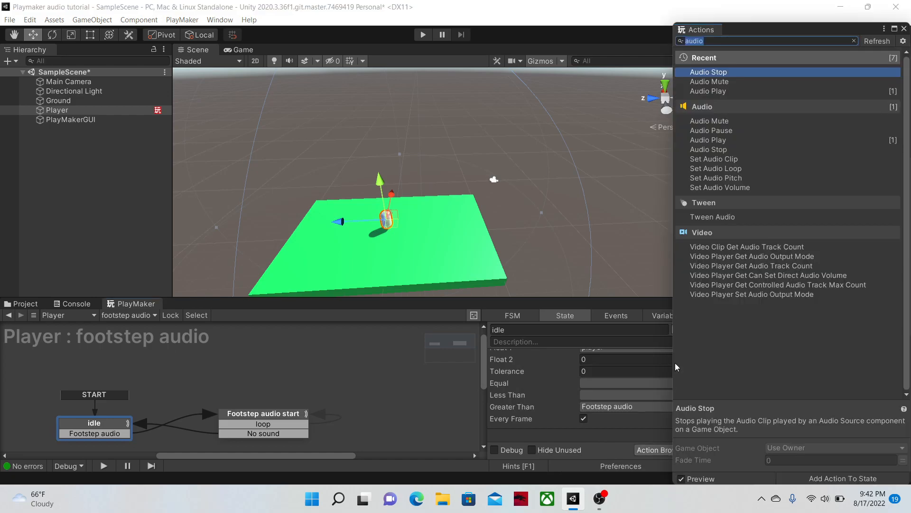
pyautogui.doubleClick(733, 150)
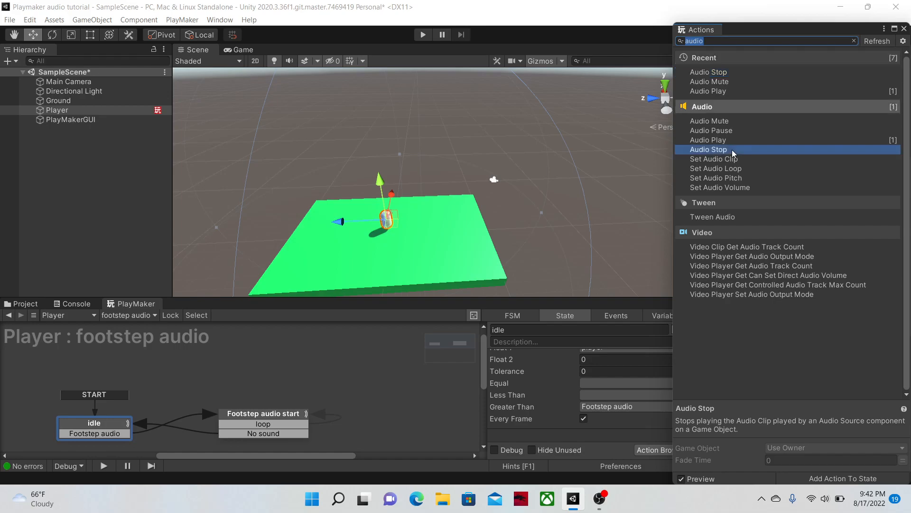
pyautogui.click(903, 29)
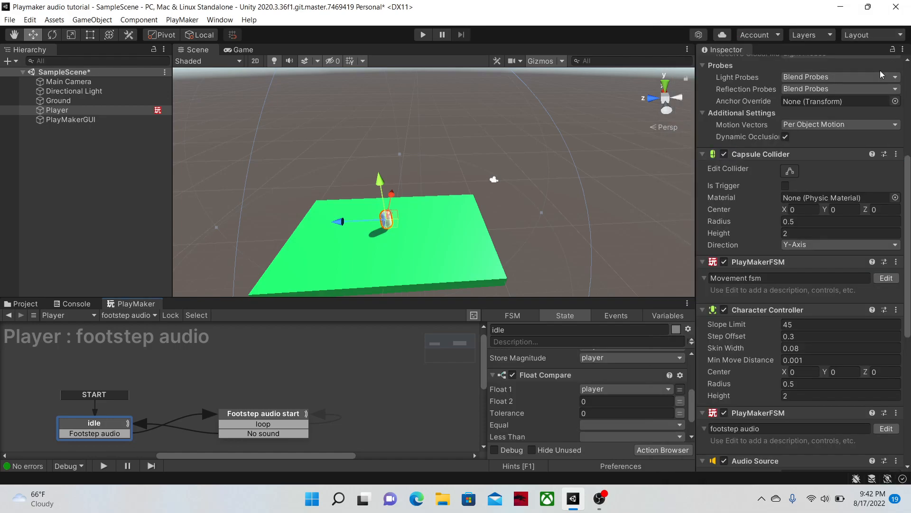
pyautogui.scroll(2, 605, 416)
pyautogui.scroll(3, 605, 416)
pyautogui.scroll(-3, 588, 432)
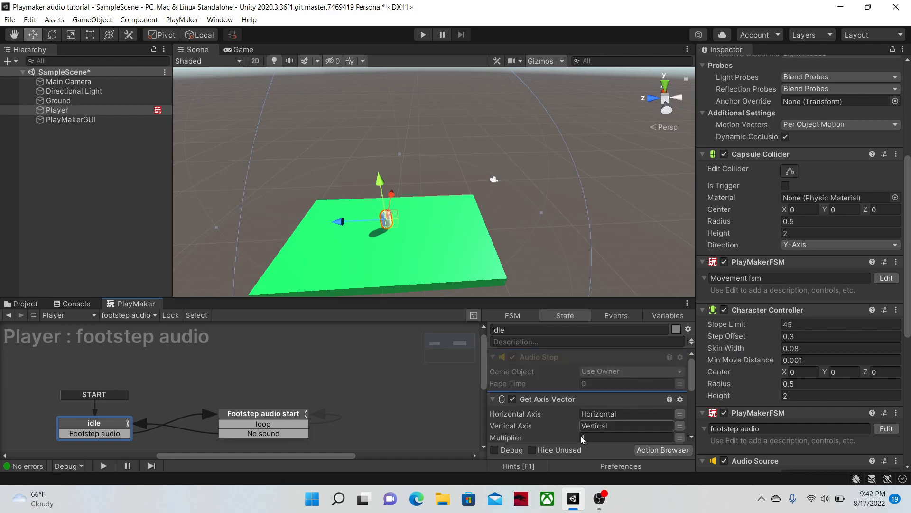
pyautogui.scroll(-6, 584, 441)
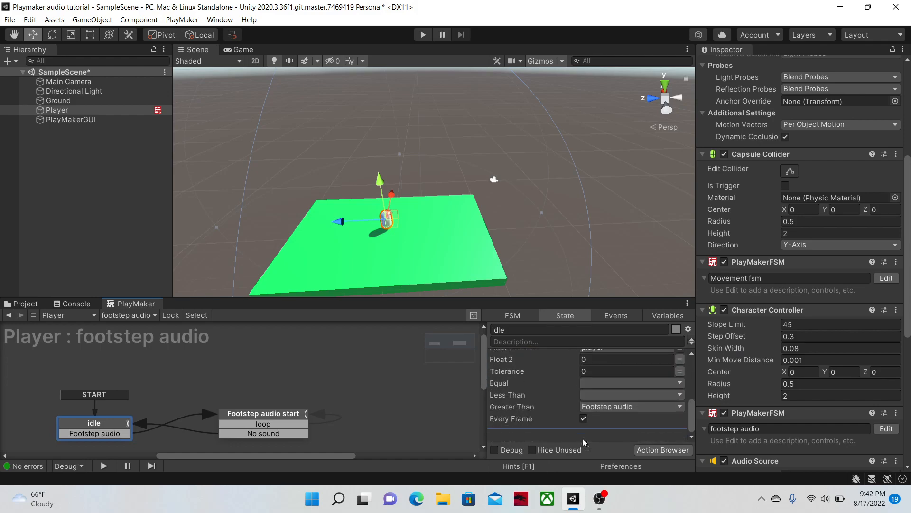
pyautogui.click(604, 420)
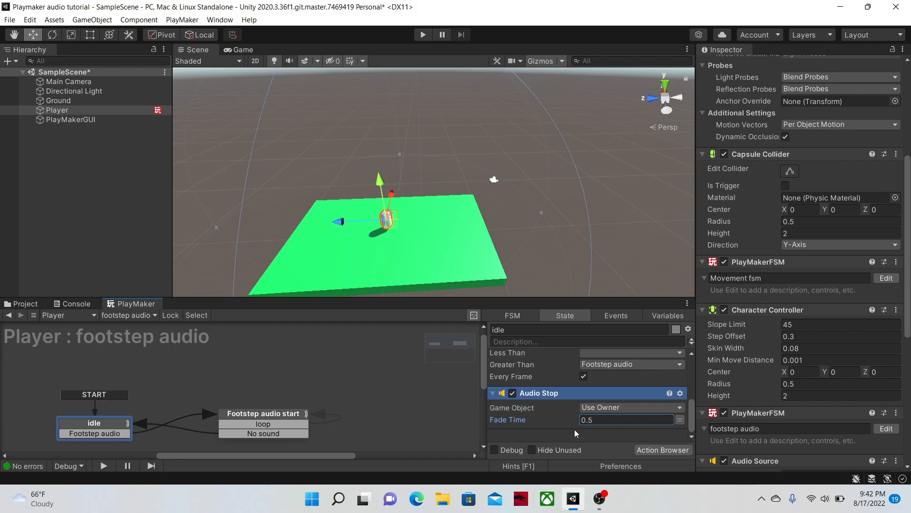
pyautogui.write('0.5')
# Step: Play-test the scene with the fading Audio Stop in the idle state, and exit play mode
pyautogui.click(423, 35)
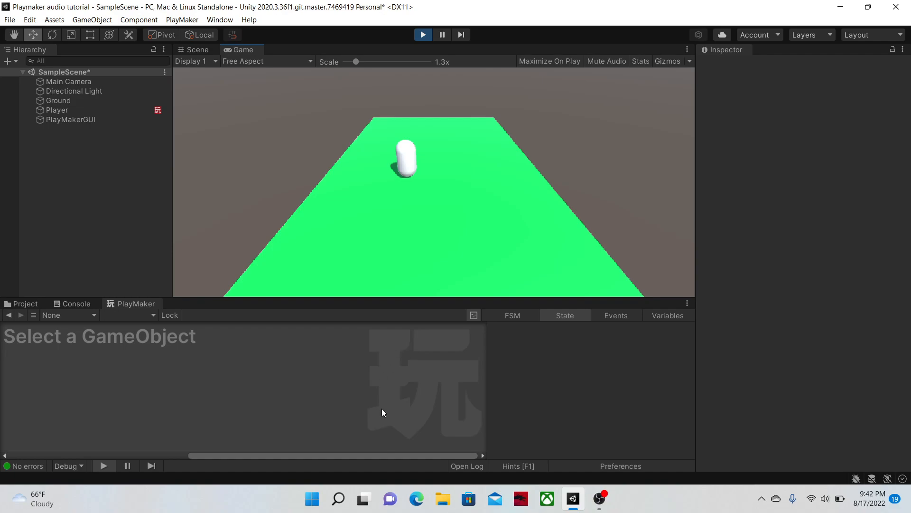
pyautogui.click(424, 37)
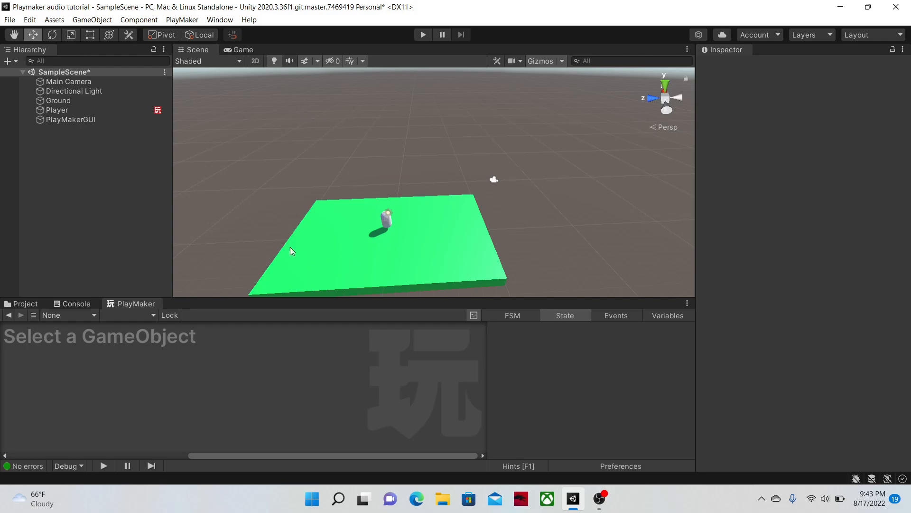
# Step: Select the Player and examine its Audio Source component's settings
pyautogui.click(96, 111)
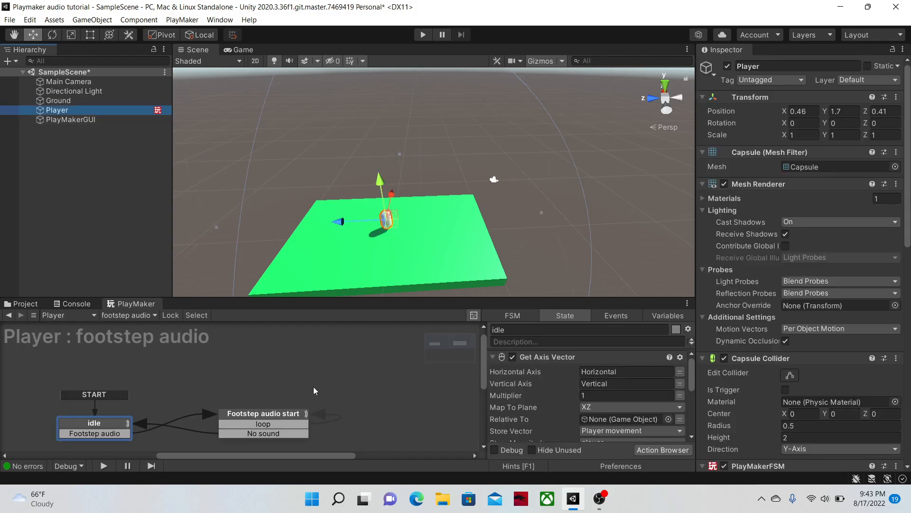
pyautogui.scroll(-15, 757, 318)
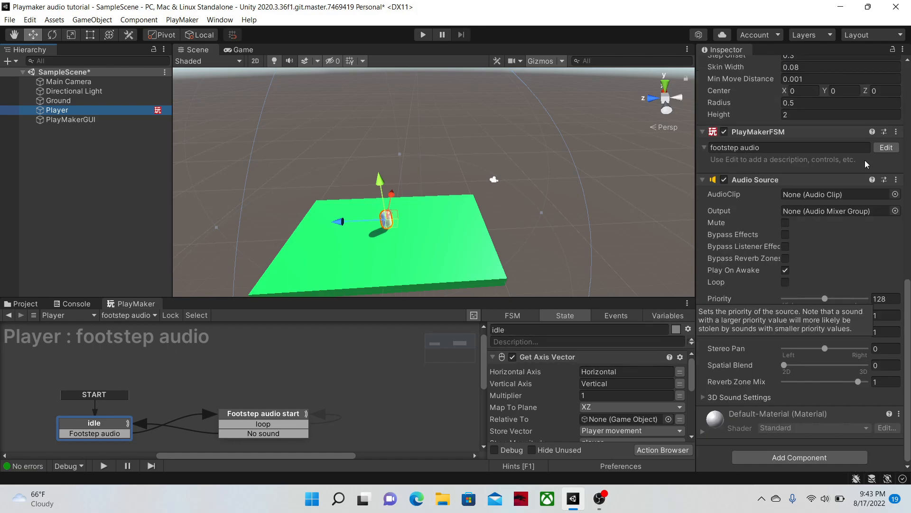
# Step: Add a Get Key Down action to the idle state of the Player's footstep audio FSM
pyautogui.click(886, 147)
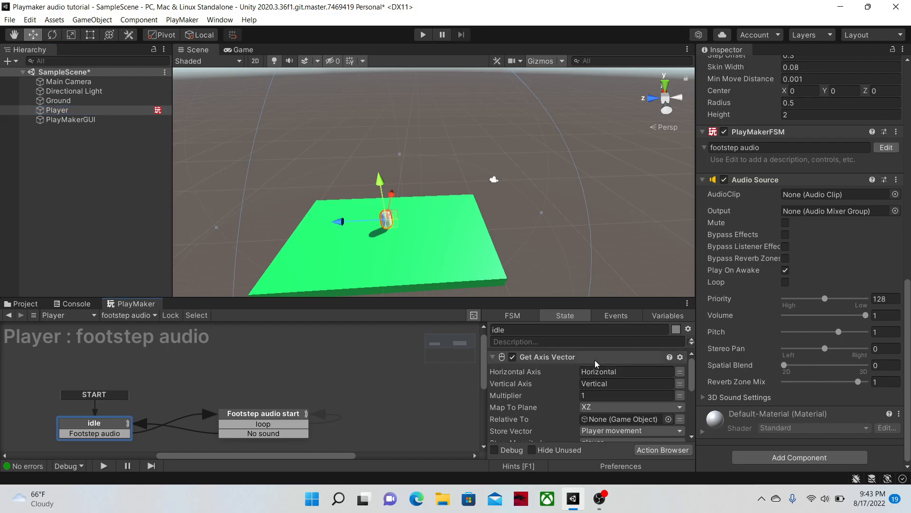
pyautogui.scroll(-5, 590, 379)
pyautogui.click(662, 450)
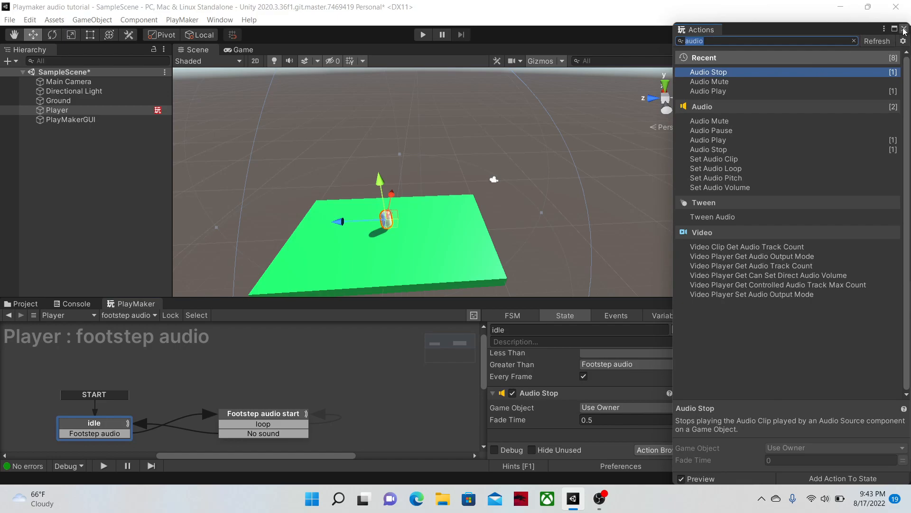
pyautogui.click(854, 41)
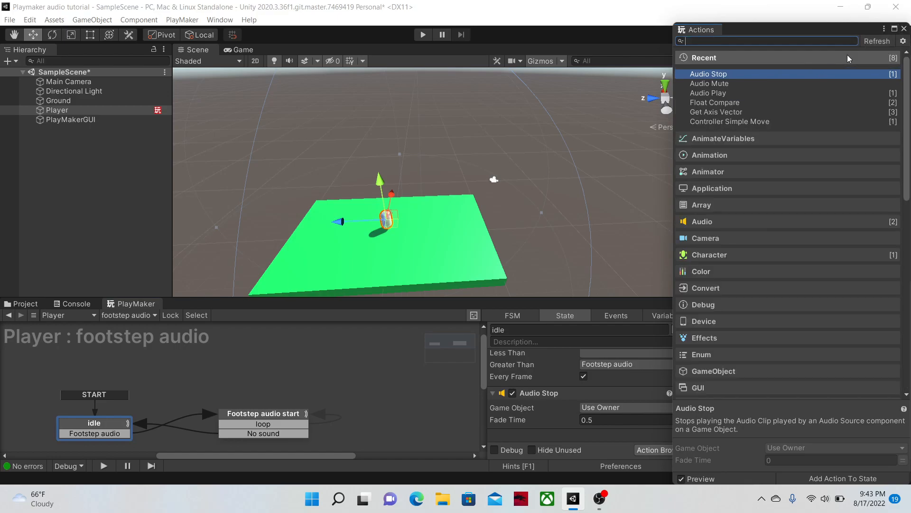
pyautogui.write('get key')
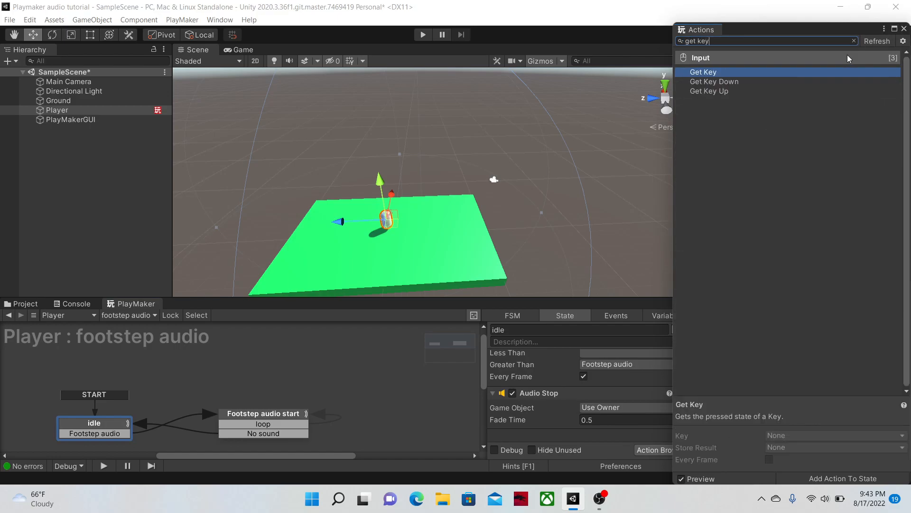
pyautogui.doubleClick(768, 83)
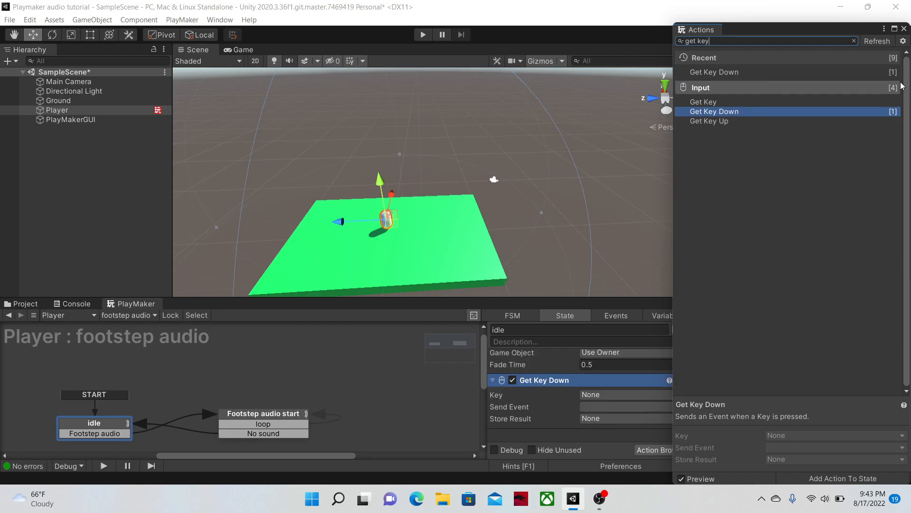
pyautogui.click(904, 28)
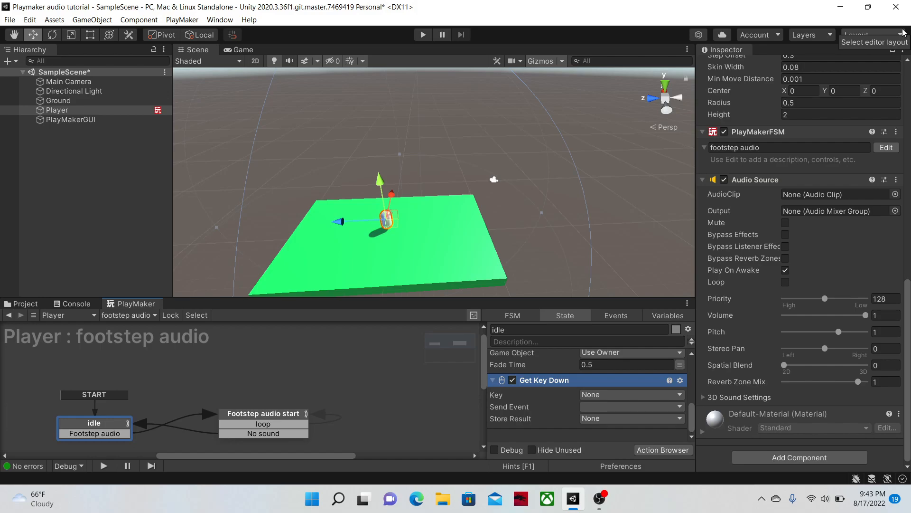
# Step: Set the Get Key Down key to Space, with a new event named Jump sound as its Send Event and as a transition on idle
pyautogui.click(625, 395)
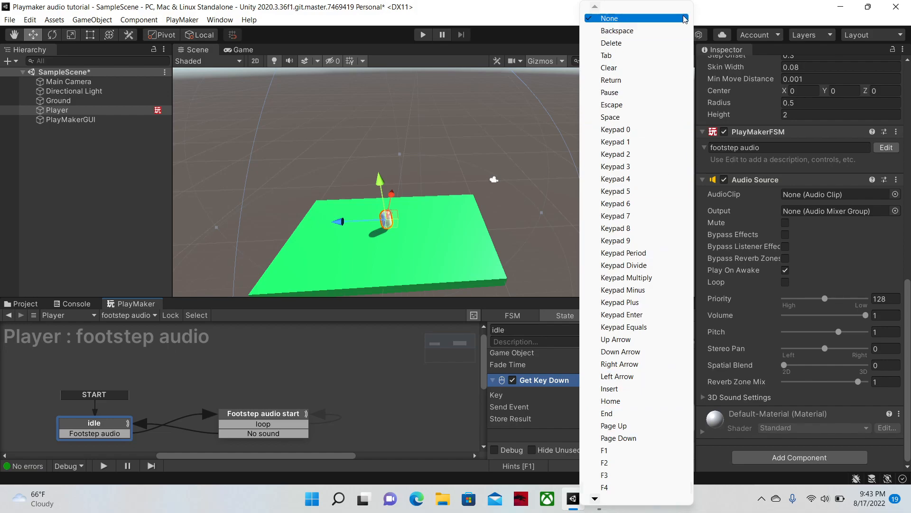
pyautogui.click(641, 117)
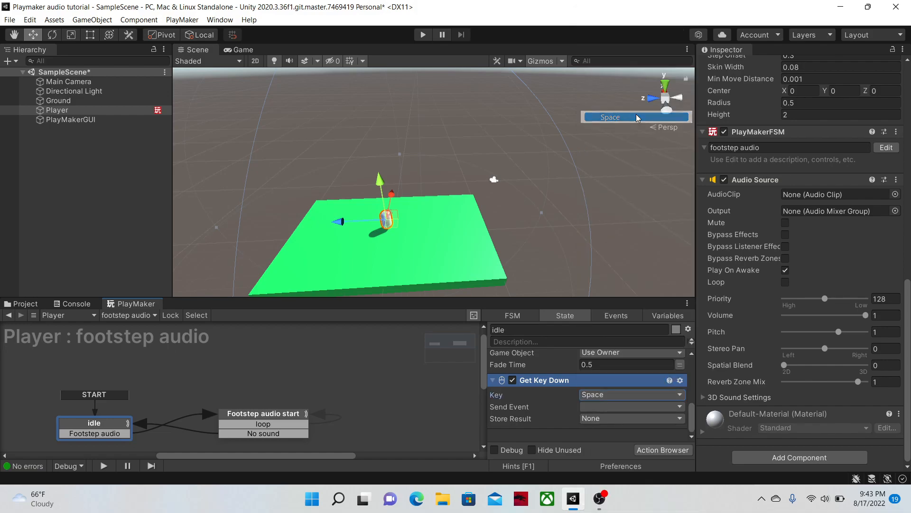
pyautogui.click(616, 407)
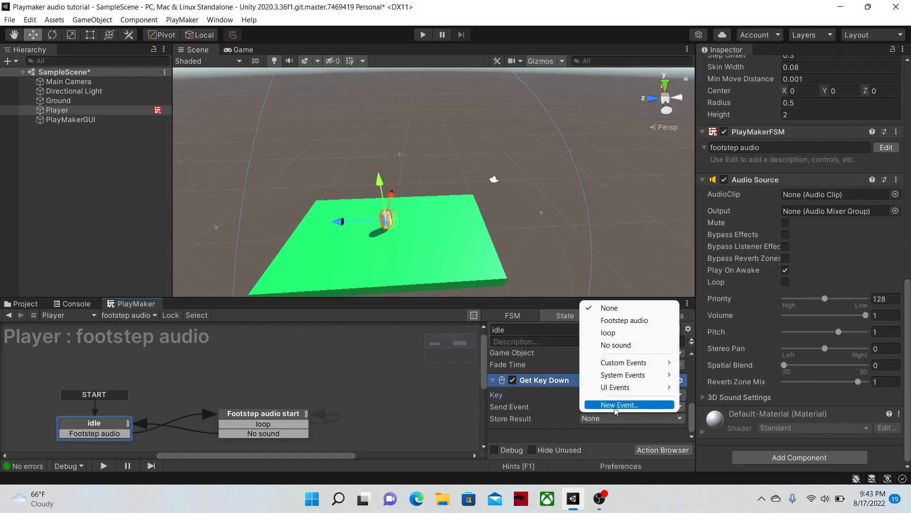
pyautogui.click(615, 405)
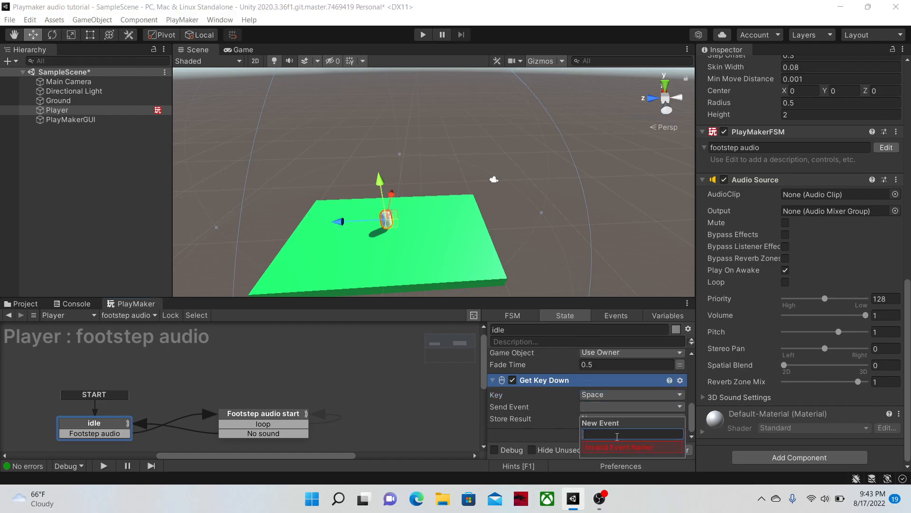
pyautogui.write('Jump sou')
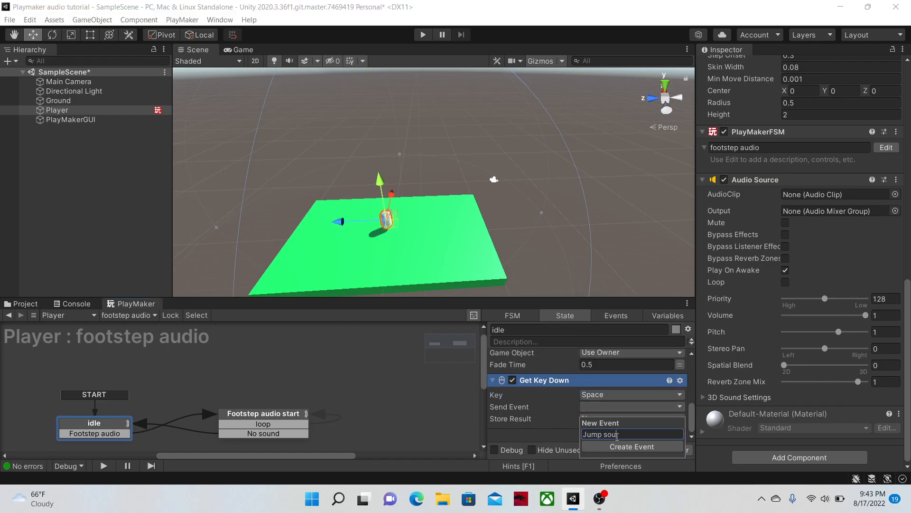
pyautogui.write('nd')
pyautogui.press('Return')
pyautogui.click(625, 421)
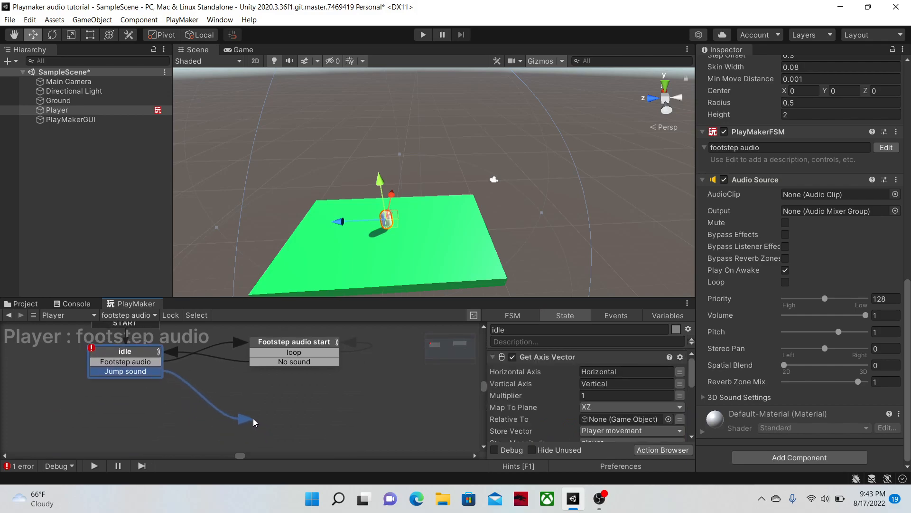
# Step: Link idle's Jump sound transition to a new state below Footstep audio start and name that state Jump sound
pyautogui.moveTo(163, 372); pyautogui.dragTo(255, 406)
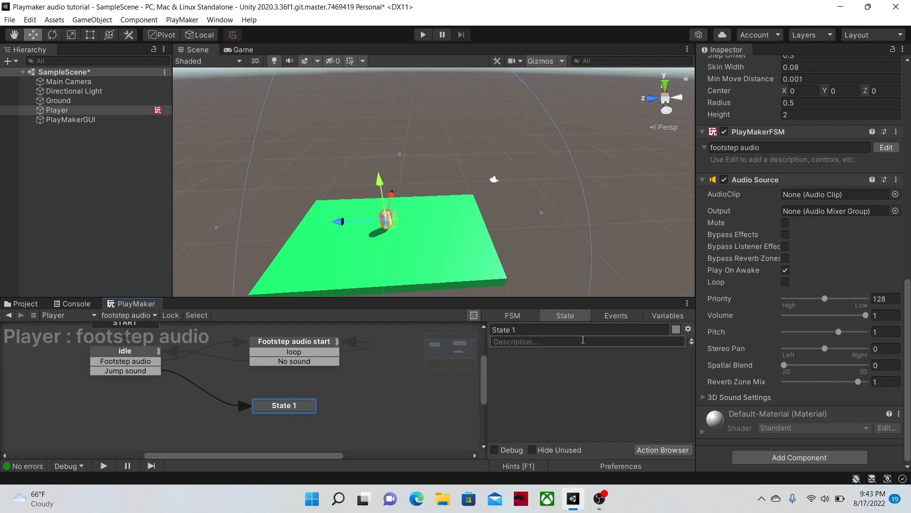
pyautogui.click(604, 331)
pyautogui.press('BackSpace')
pyautogui.write('Jump sound')
pyautogui.press('Return')
# Step: Add an Audio Play action to the Jump sound state with the mixkit-footsteps-on-tall-grass clip as its One Shot Clip
pyautogui.click(663, 449)
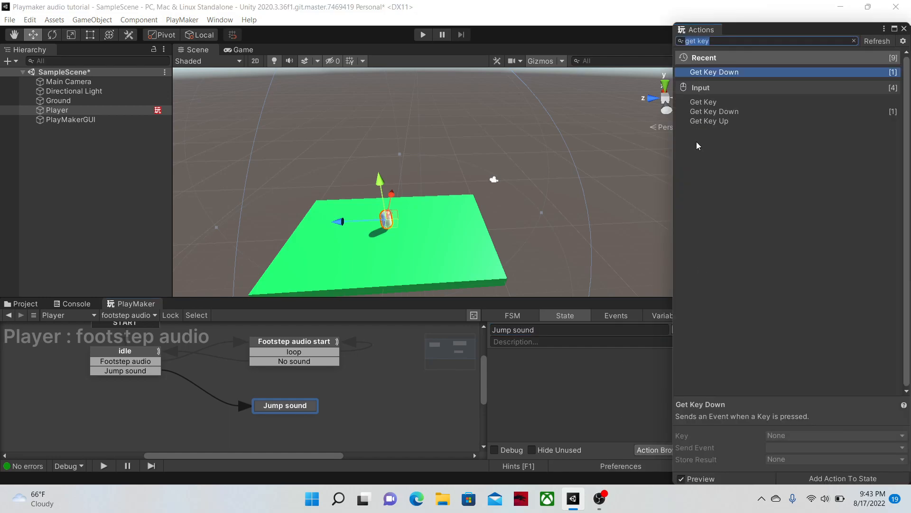
pyautogui.click(855, 41)
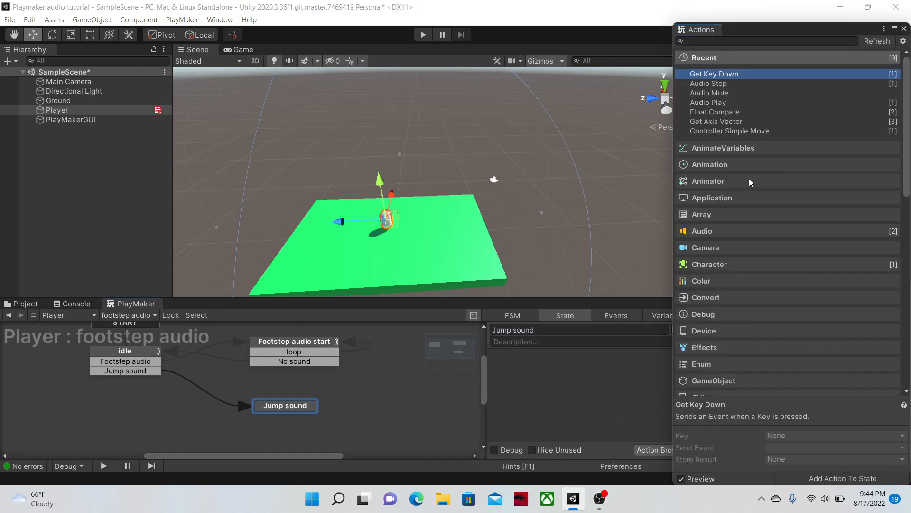
pyautogui.click(707, 231)
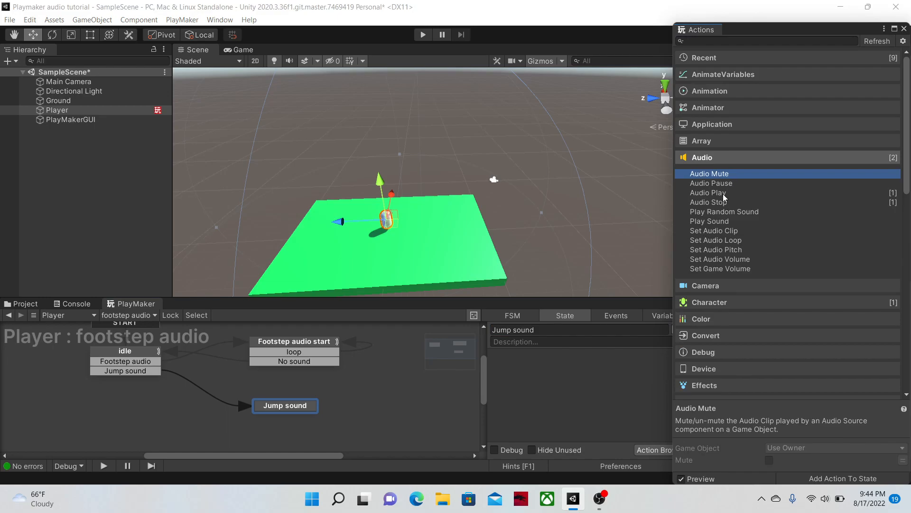
pyautogui.doubleClick(723, 192)
pyautogui.click(904, 27)
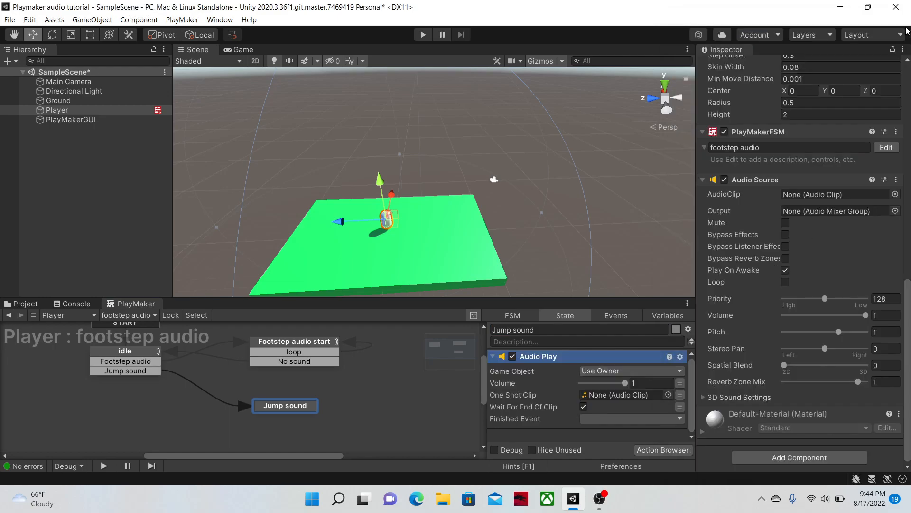
pyautogui.click(669, 394)
pyautogui.doubleClick(743, 299)
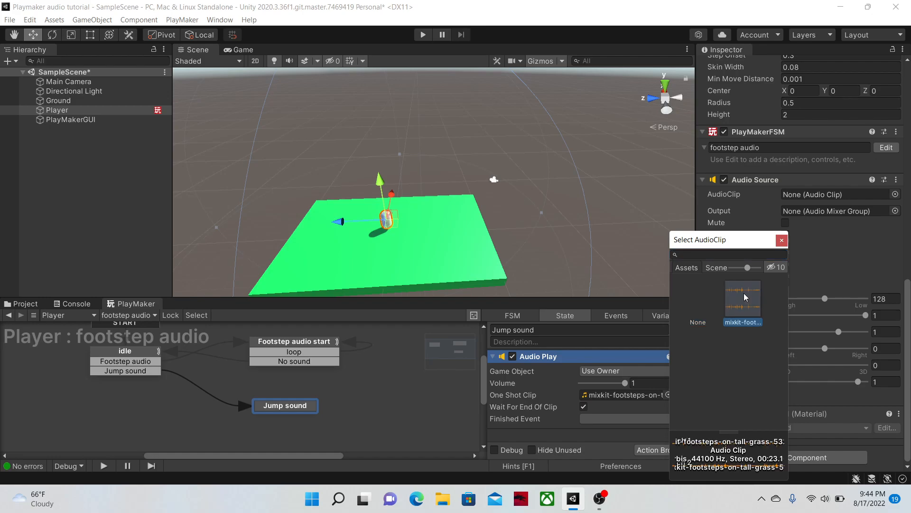
pyautogui.click(644, 418)
pyautogui.click(540, 420)
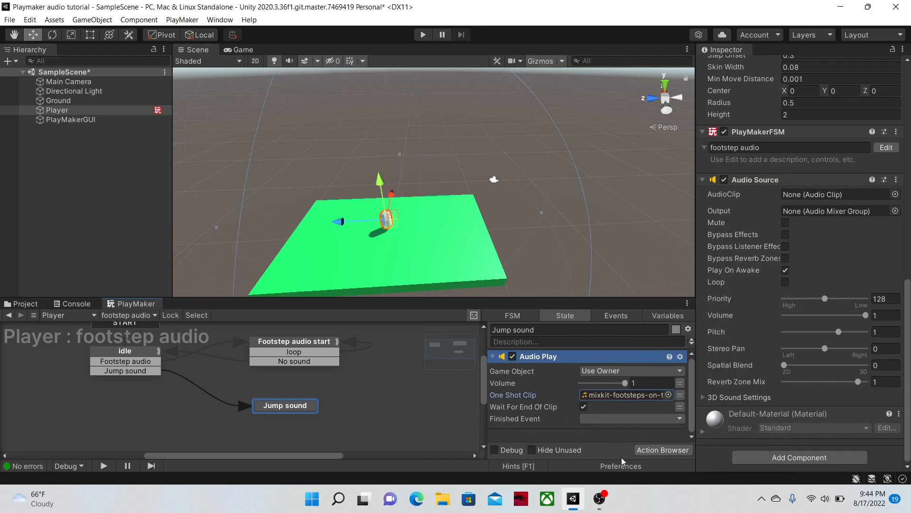
# Step: Add a Wait action to the Jump sound state, place it below Audio Play and set its Time to 0.5
pyautogui.click(663, 450)
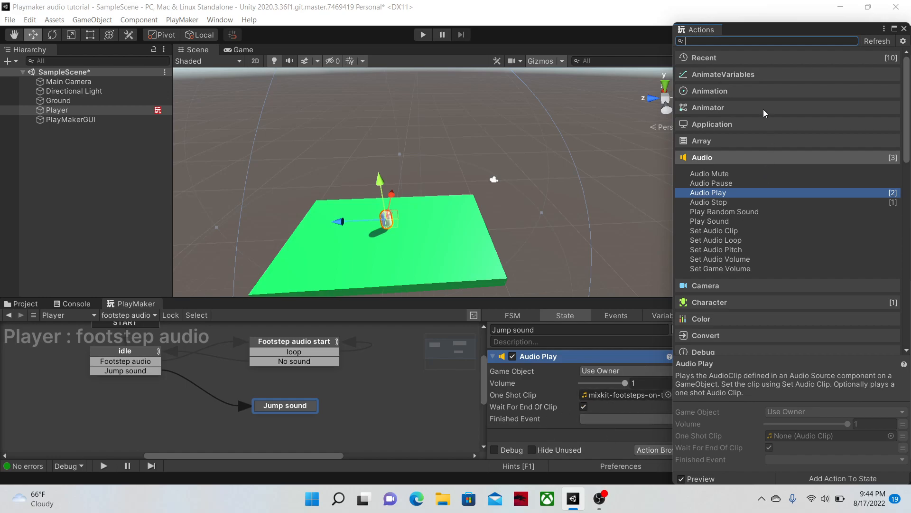
pyautogui.write('wait')
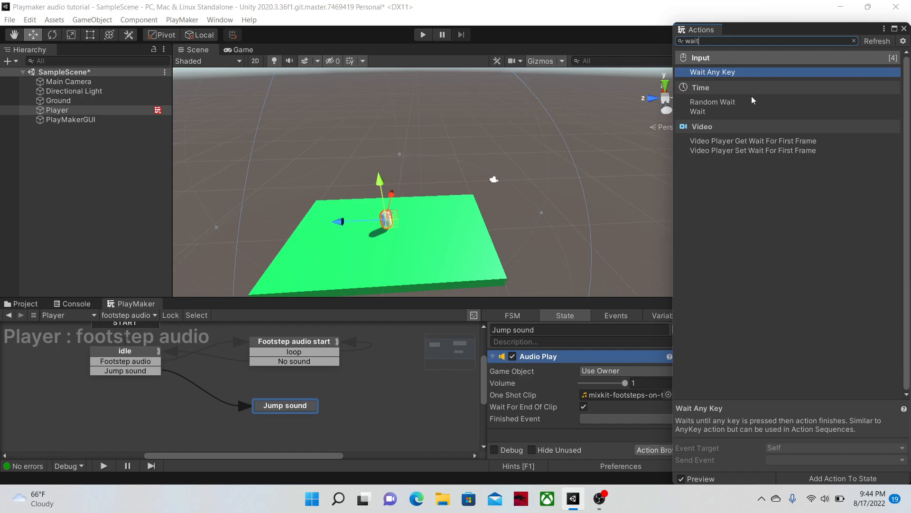
pyautogui.doubleClick(730, 112)
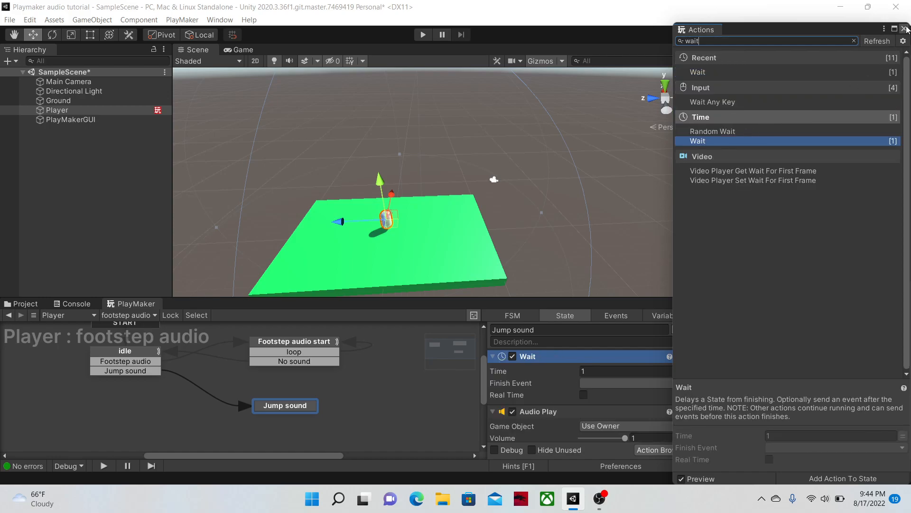
pyautogui.click(905, 29)
pyautogui.moveTo(543, 359); pyautogui.dragTo(540, 439)
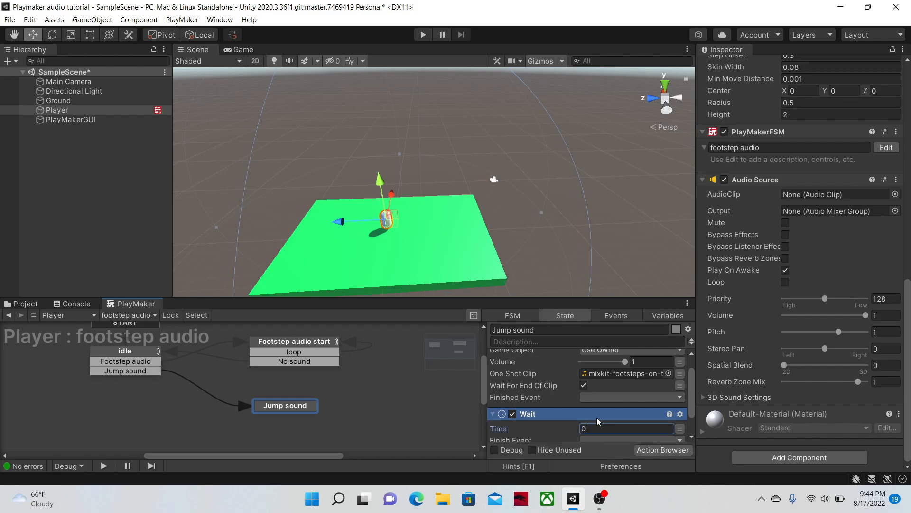
pyautogui.scroll(-2, 607, 414)
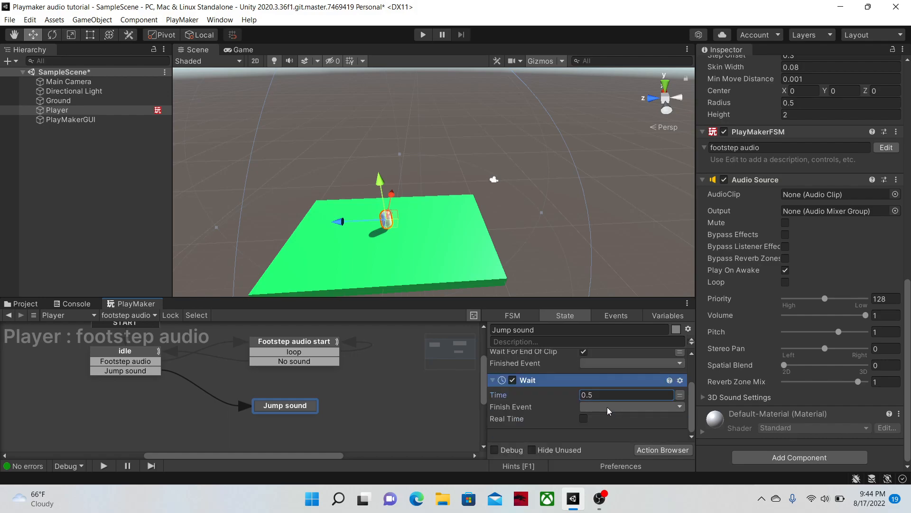
pyautogui.click(611, 407)
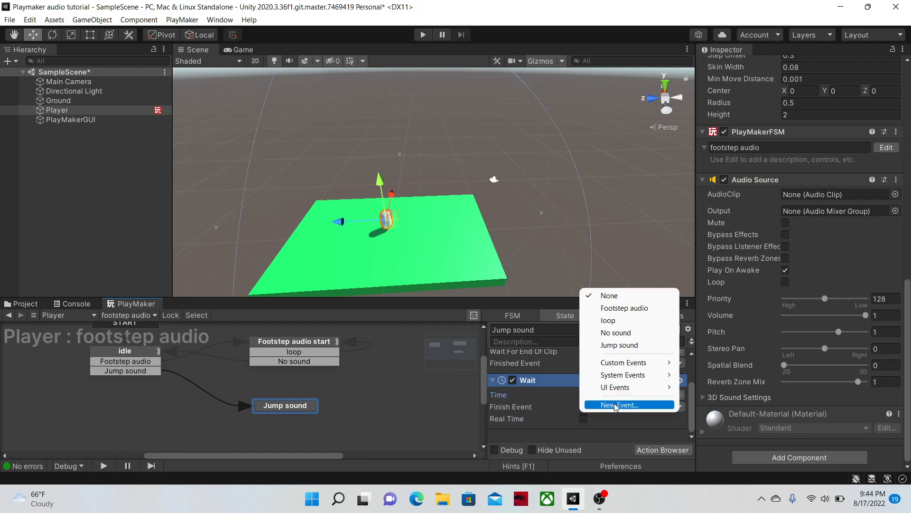
pyautogui.click(616, 405)
pyautogui.write('N')
pyautogui.press('BackSpace')
pyautogui.click(506, 445)
# Step: Set the Wait action's Finish Event to No sound and link the Jump sound state's No sound transition back to idle
pyautogui.click(610, 407)
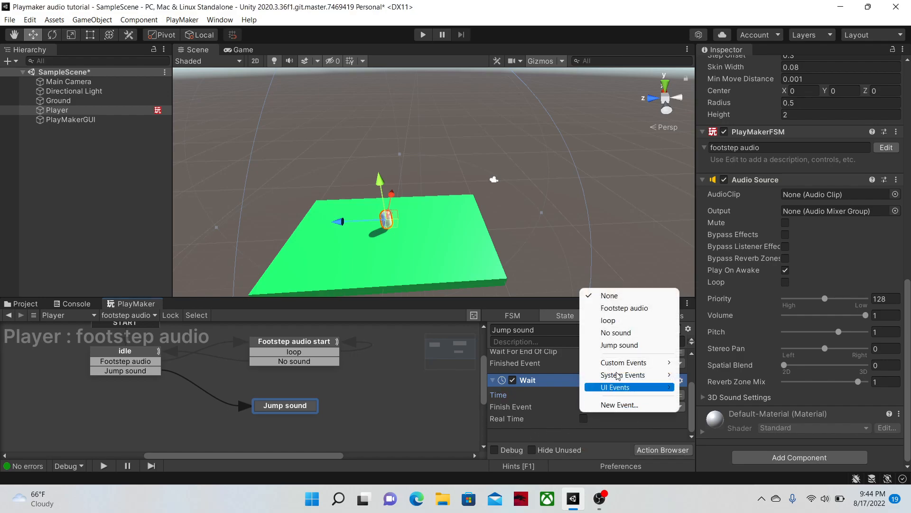
pyautogui.click(623, 337)
pyautogui.moveTo(259, 418); pyautogui.dragTo(157, 359)
pyautogui.click(250, 382)
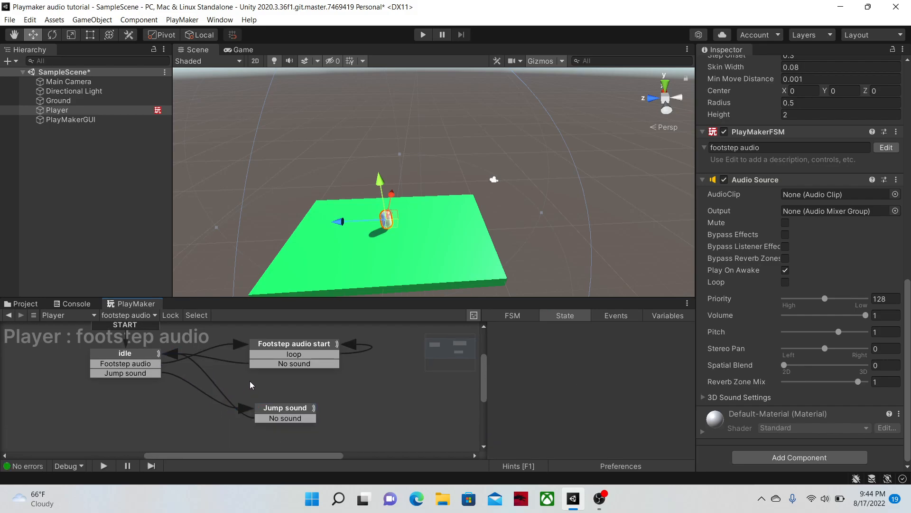
# Step: Select the Jump sound state, play-test the scene to trigger the jump sound, and exit play mode
pyautogui.click(290, 408)
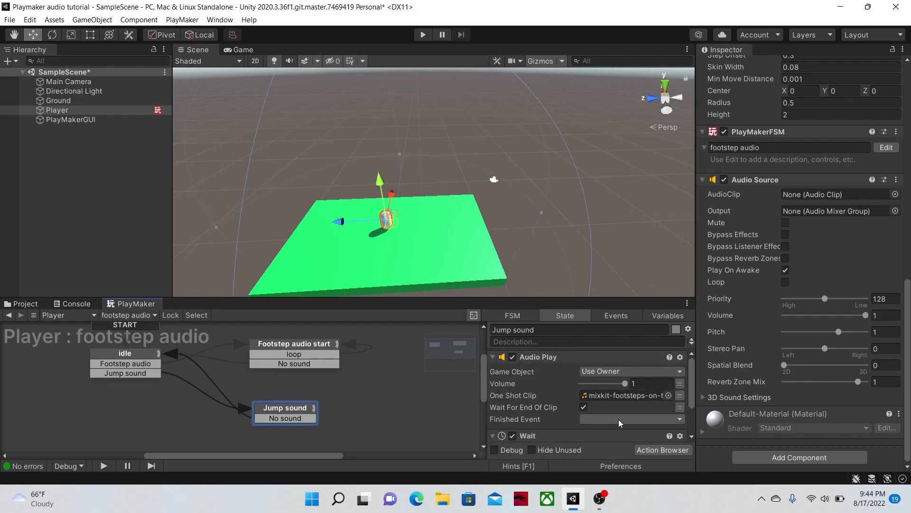
pyautogui.click(424, 35)
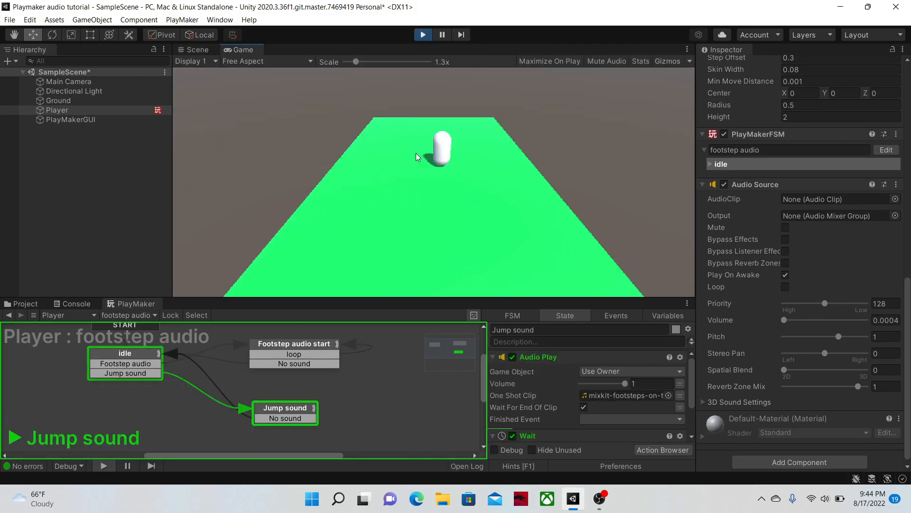
pyautogui.click(423, 35)
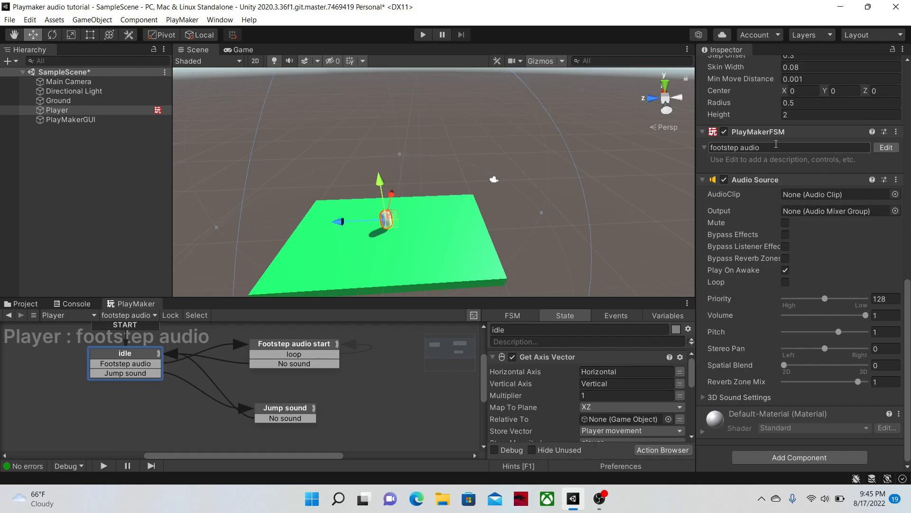
# Step: Open the Player's Movement fsm and add a Get Key Down action to its Walk state
pyautogui.scroll(10, 794, 228)
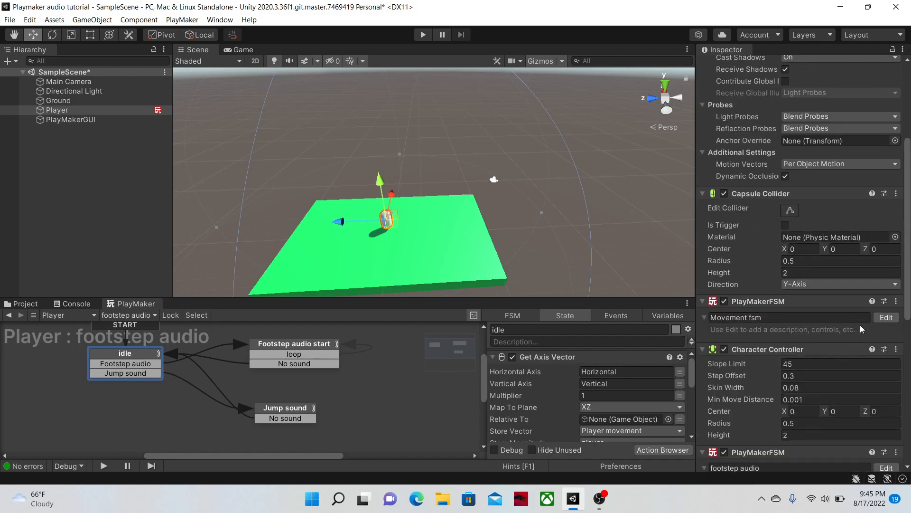
pyautogui.click(886, 318)
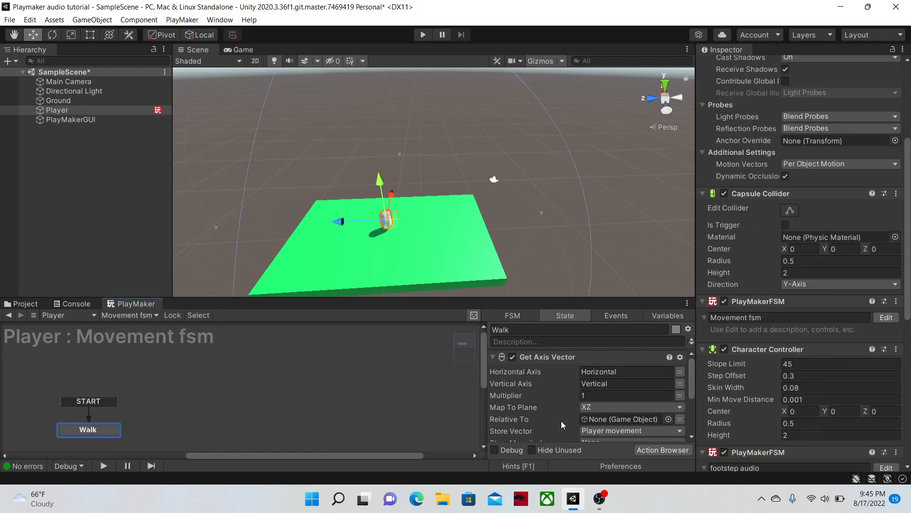
pyautogui.click(684, 449)
pyautogui.press('BackSpace')
pyautogui.press('BackSpace')
pyautogui.press('BackSpace')
pyautogui.press('BackSpace')
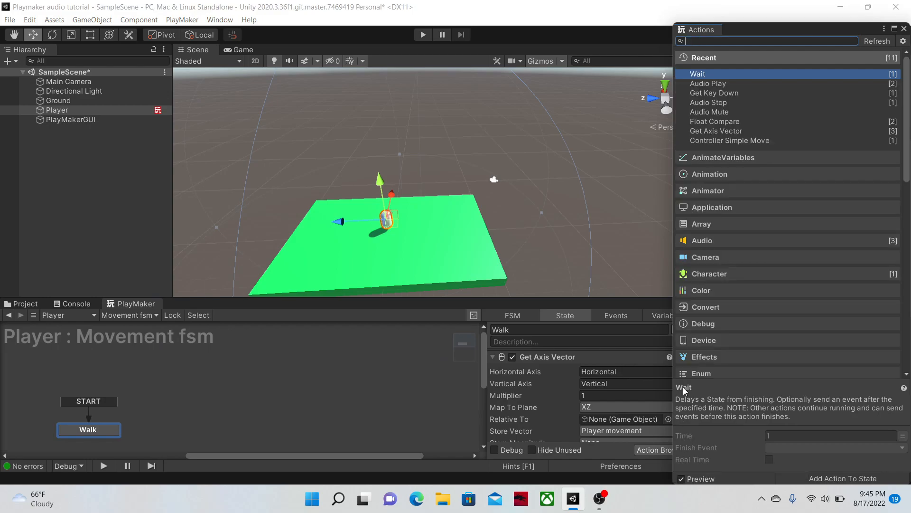
pyautogui.write('get')
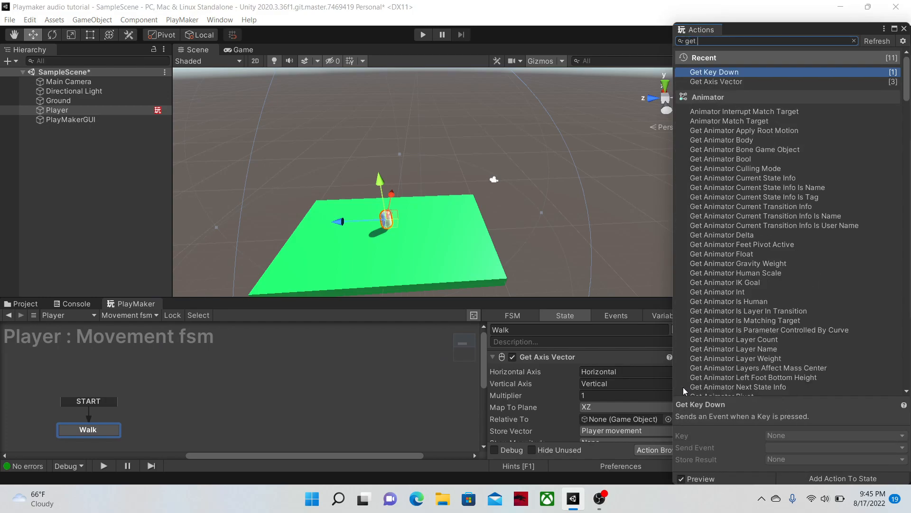
pyautogui.doubleClick(726, 73)
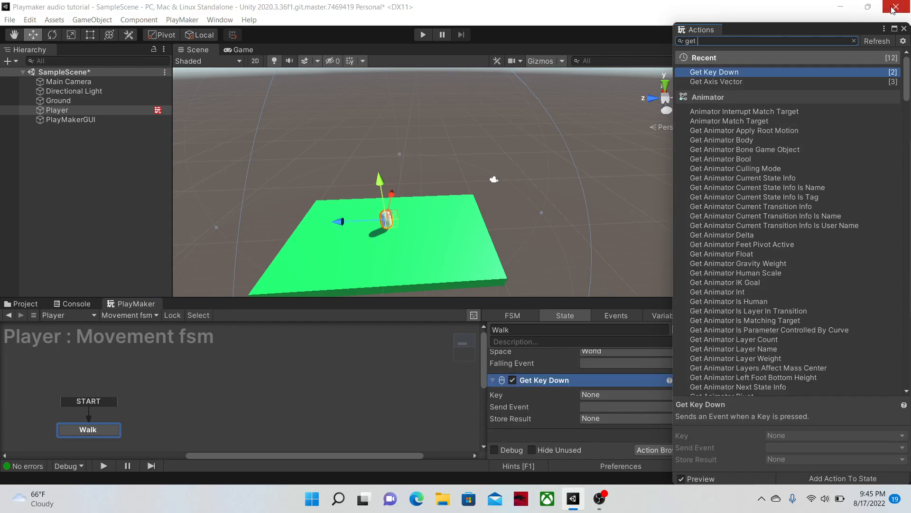
# Step: Set the Walk state's Get Key Down action to the Space key and have it send a new event named Jump
pyautogui.click(904, 28)
pyautogui.click(595, 395)
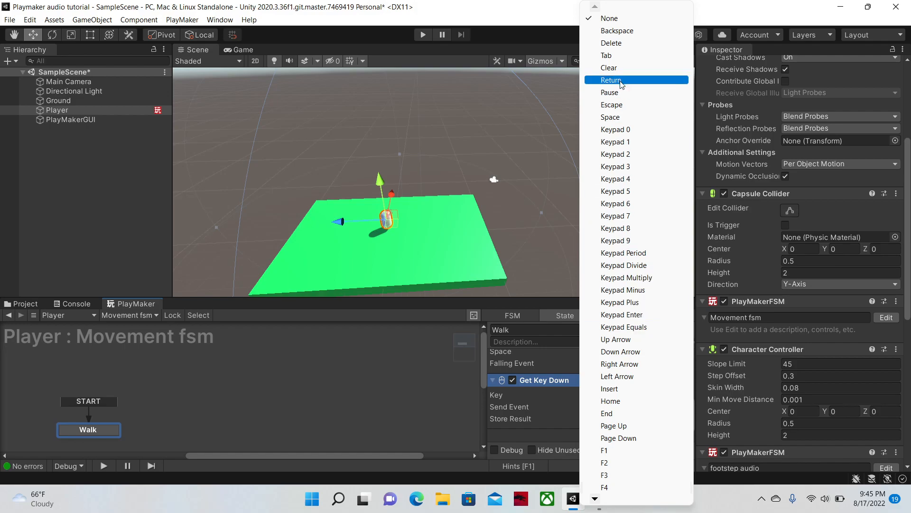
pyautogui.click(620, 117)
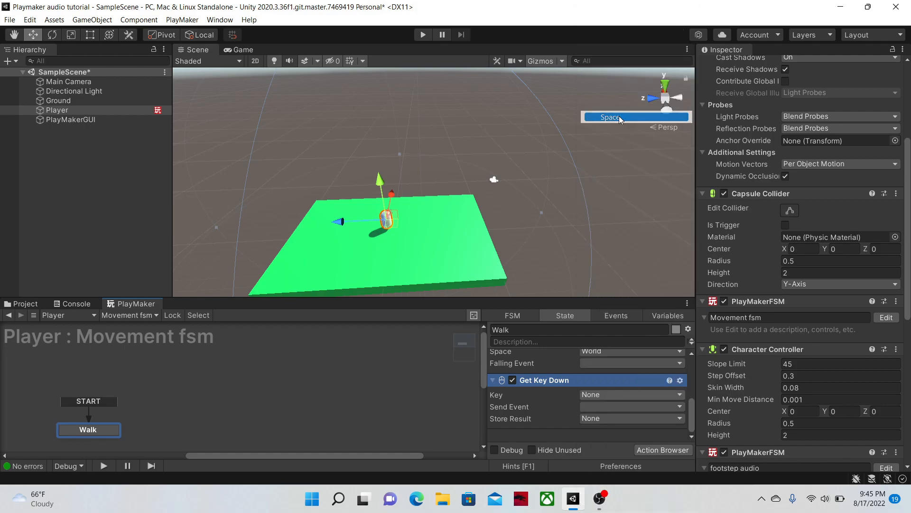
pyautogui.click(602, 405)
pyautogui.click(619, 404)
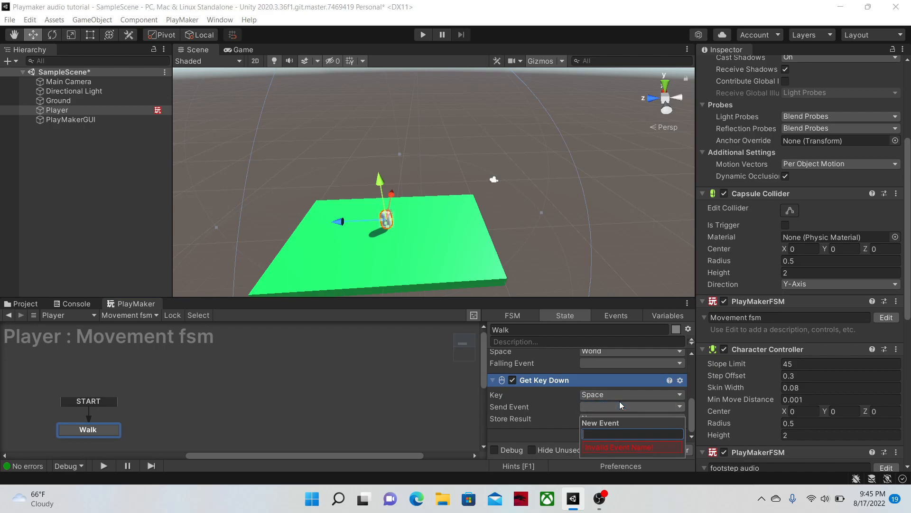
pyautogui.write('Jump')
pyautogui.press('Return')
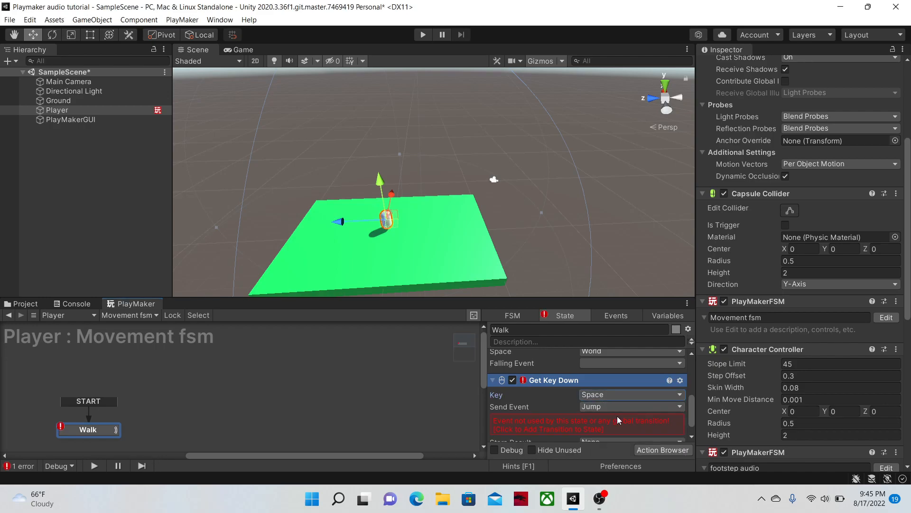
# Step: Add the Jump transition to the Walk state, link it to a new state, and name that state Jump
pyautogui.click(617, 418)
pyautogui.moveTo(111, 447); pyautogui.dragTo(191, 418)
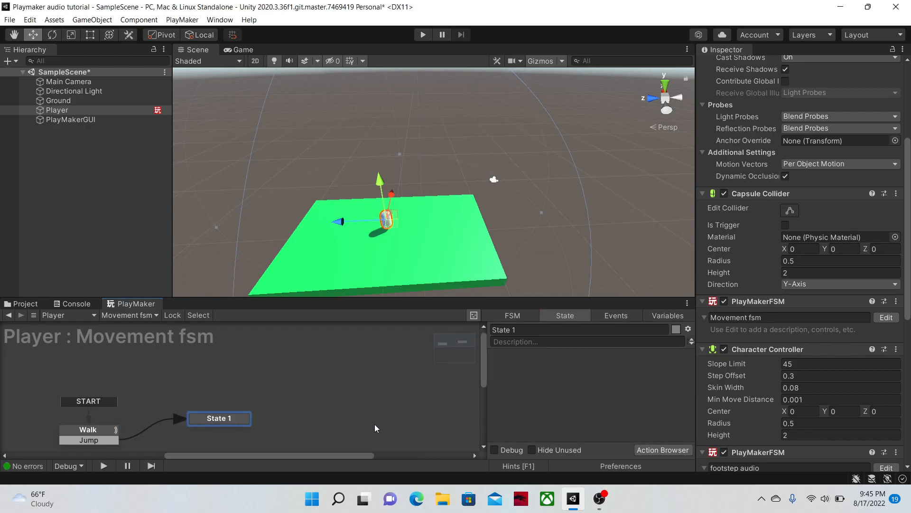
pyautogui.click(556, 329)
pyautogui.press('BackSpace')
pyautogui.write('Jump')
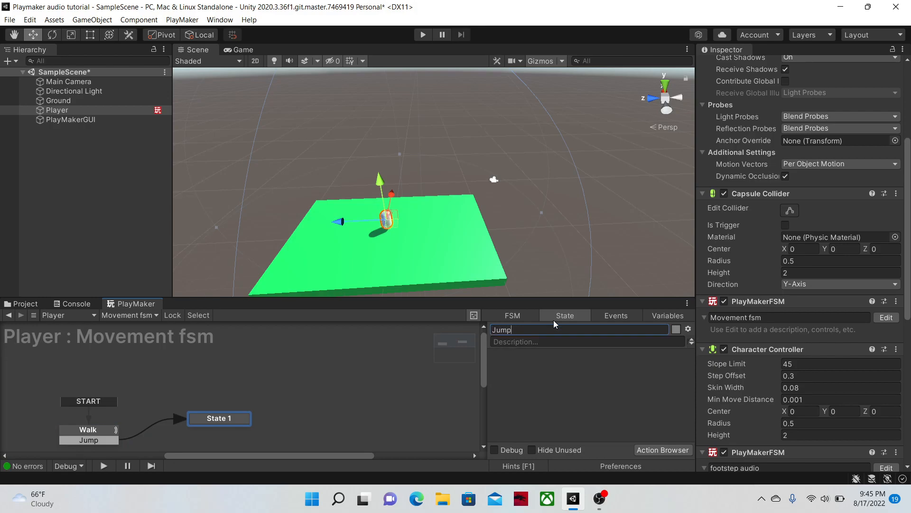
pyautogui.press('Return')
# Step: Add a Controller Jump action to the Jump state and set its Jump Height to 2
pyautogui.click(660, 450)
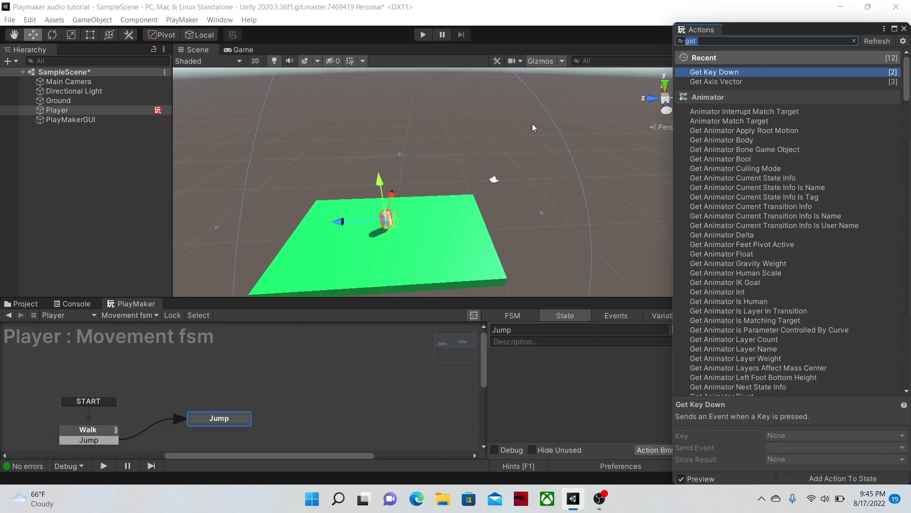
pyautogui.press('BackSpace')
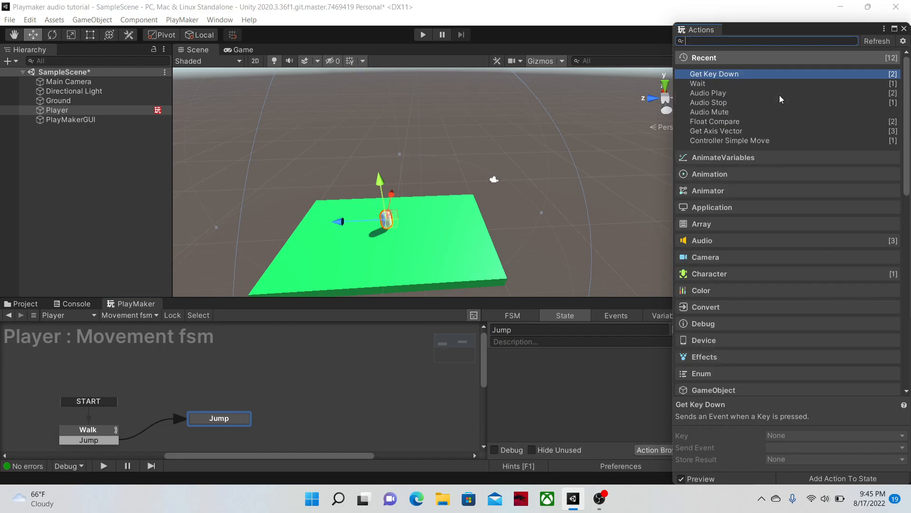
pyautogui.click(720, 270)
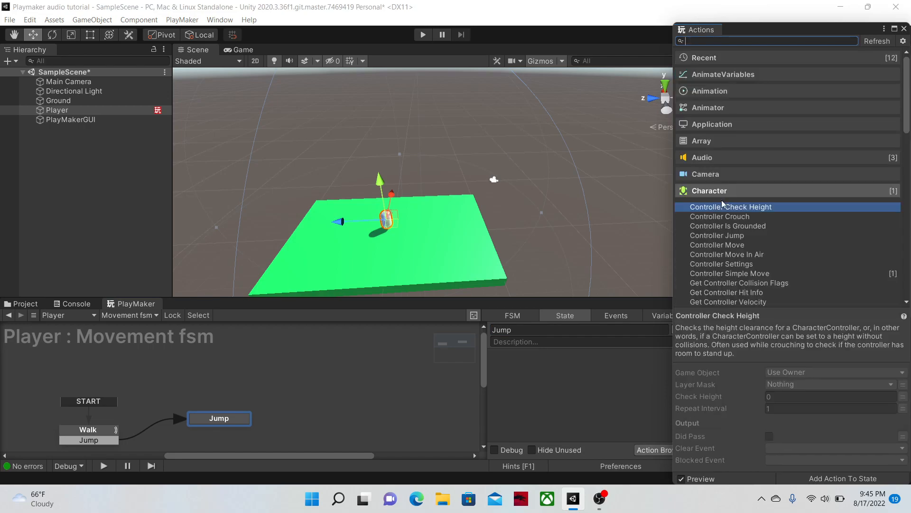
pyautogui.doubleClick(724, 236)
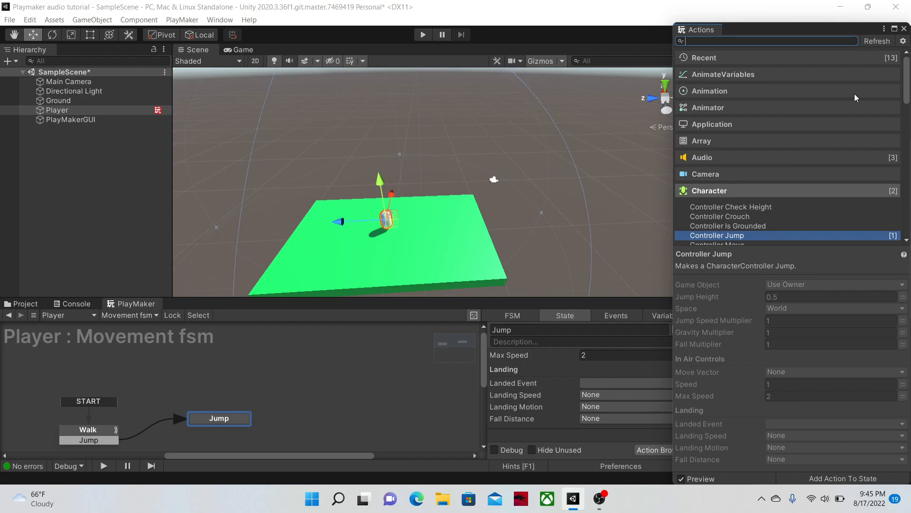
pyautogui.click(904, 29)
pyautogui.scroll(5, 632, 390)
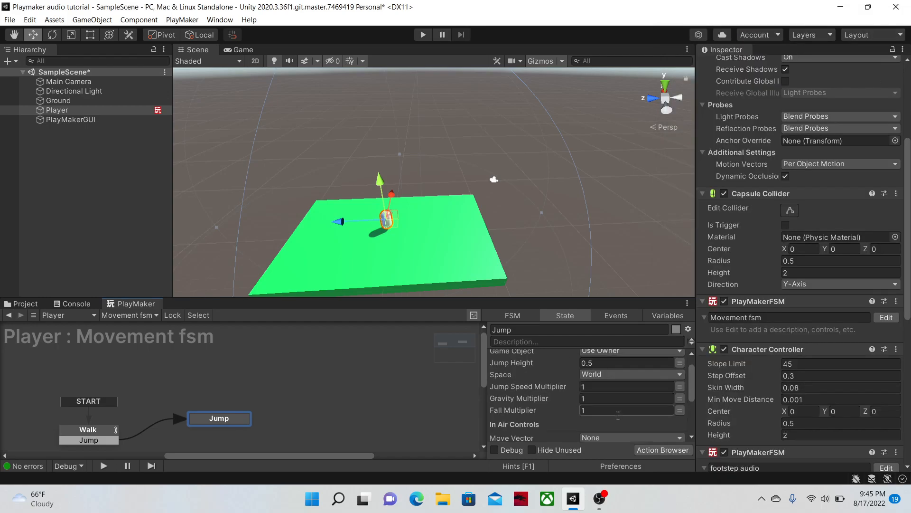
pyautogui.click(627, 384)
pyautogui.press('BackSpace')
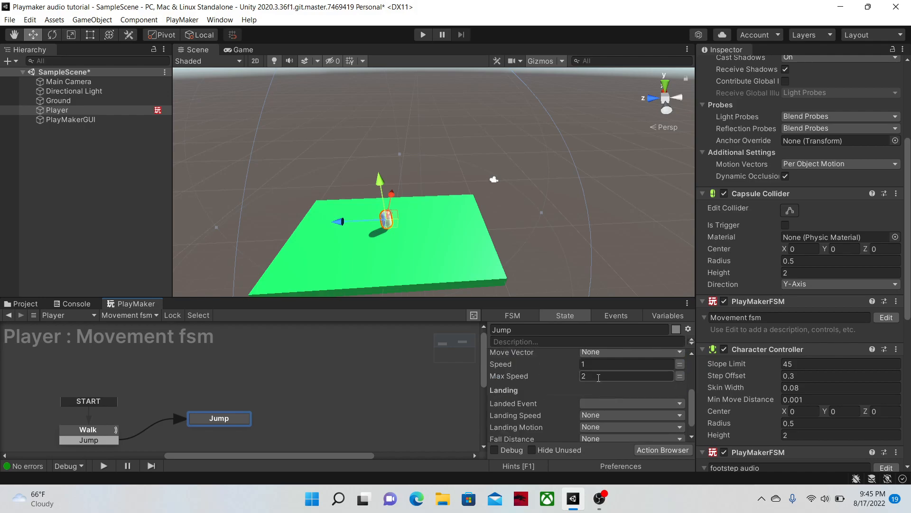
# Step: Set the Controller Jump's Landed Event to a new event named walk and link its transition back to the Walk state
pyautogui.scroll(3, 599, 399)
pyautogui.scroll(-4, 570, 427)
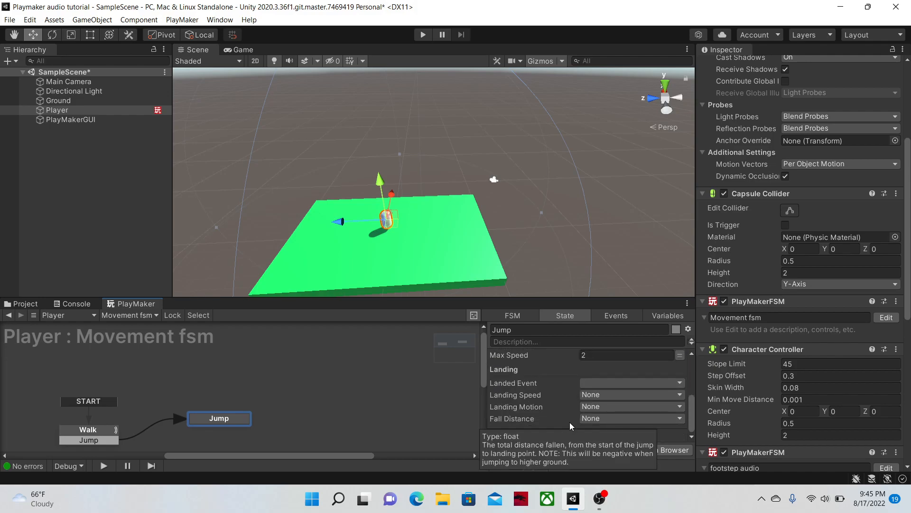
pyautogui.click(612, 383)
pyautogui.click(621, 468)
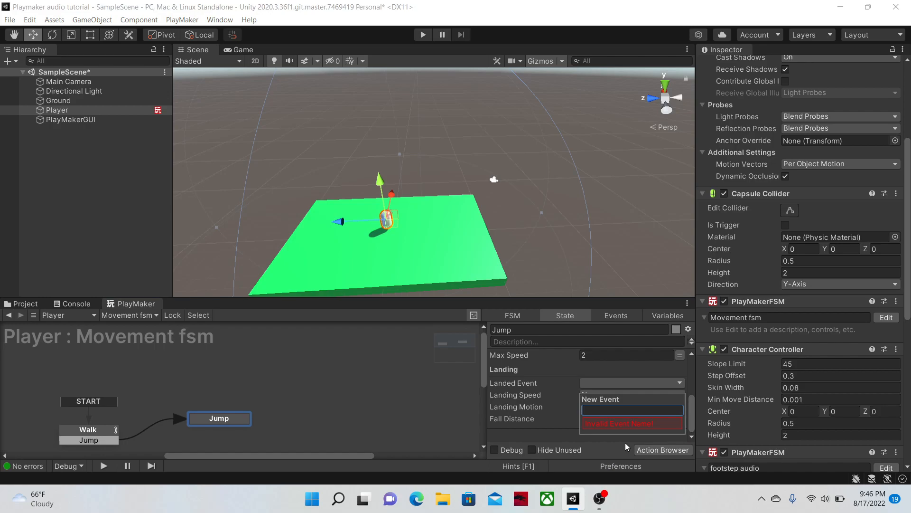
pyautogui.write('walk')
pyautogui.press('Return')
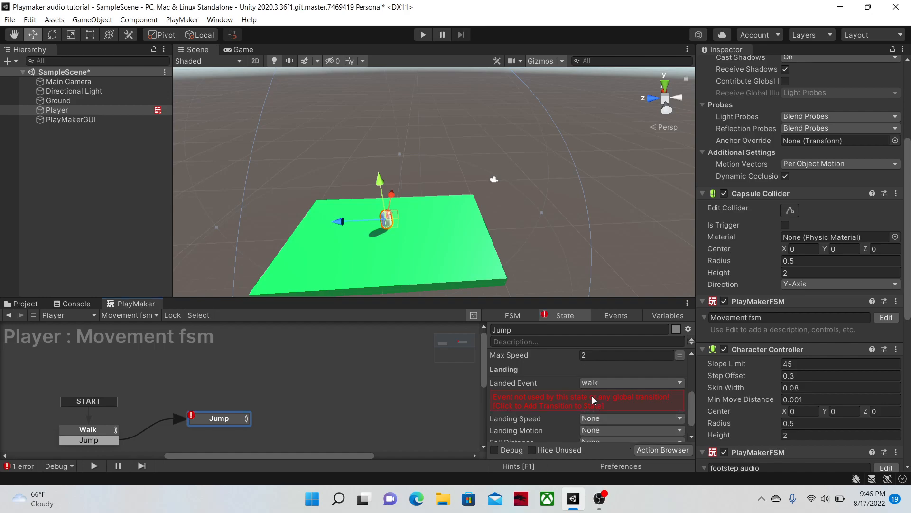
pyautogui.click(194, 430)
pyautogui.moveTo(195, 430); pyautogui.dragTo(106, 436)
pyautogui.click(158, 392)
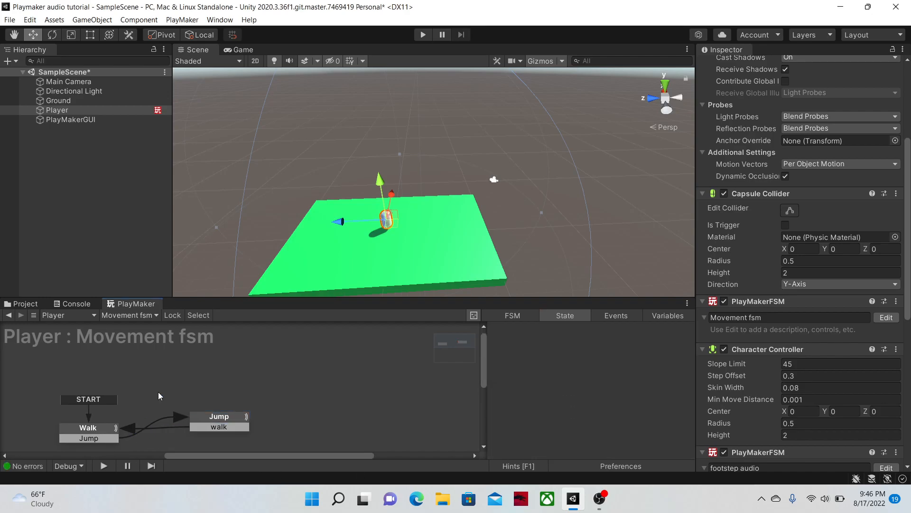
# Step: Play-test the scene by moving the capsule around and jumping repeatedly while watching the Movement fsm, and exit play mode
pyautogui.click(424, 34)
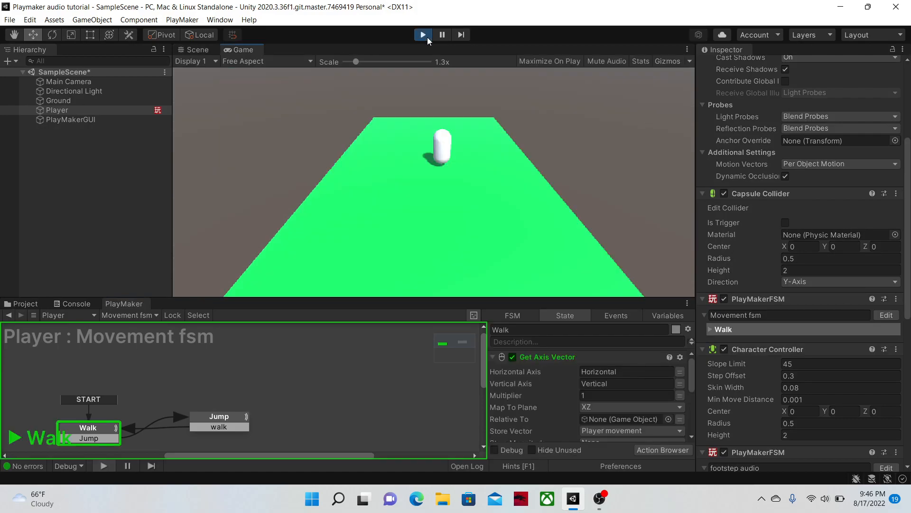
pyautogui.press('d')
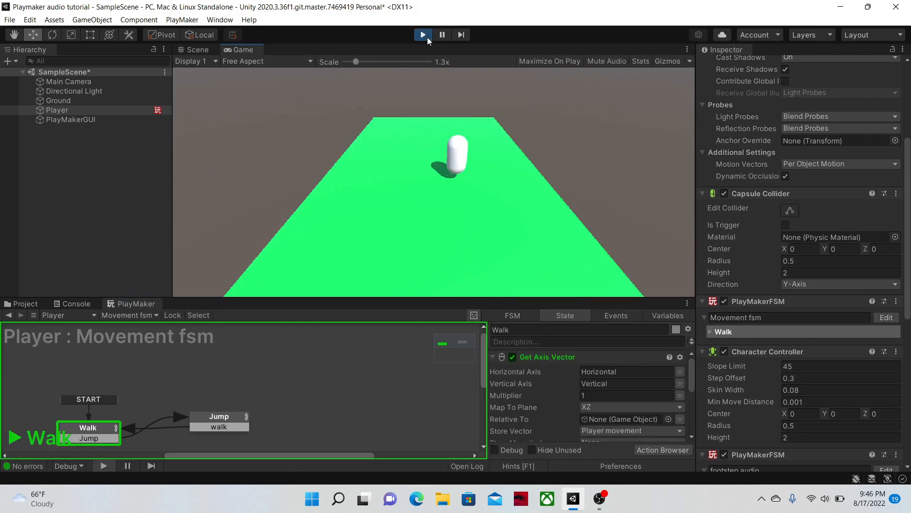
pyautogui.press('space')
pyautogui.press('a')
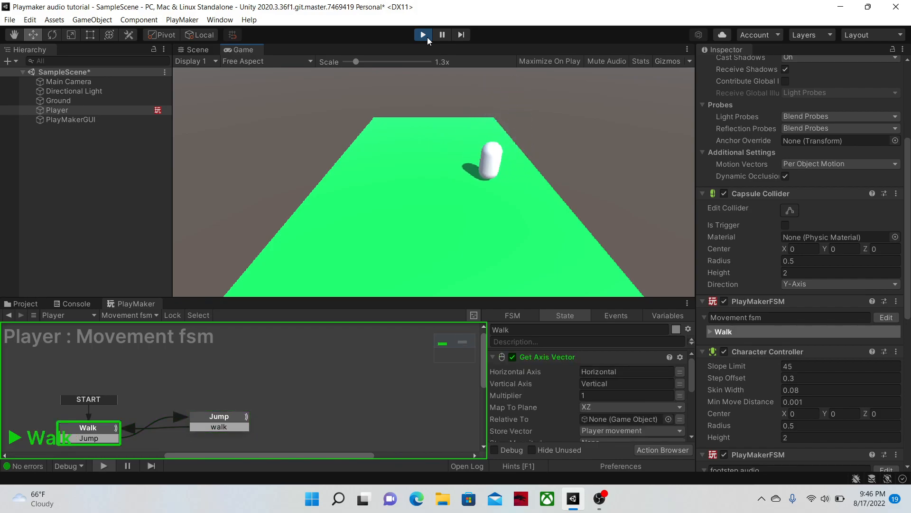
pyautogui.press('space')
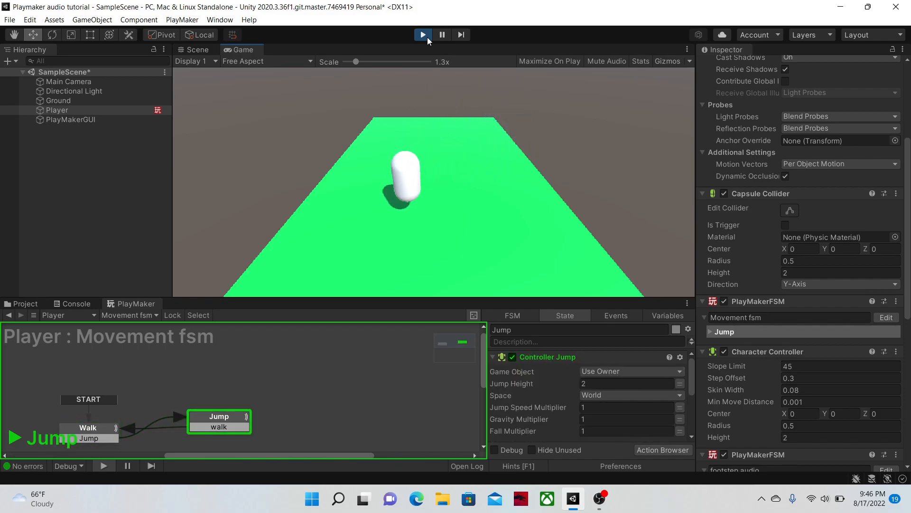
pyautogui.press('space')
pyautogui.press('d')
pyautogui.press('a')
pyautogui.press('a')
pyautogui.press('d')
pyautogui.press('a')
pyautogui.press('s')
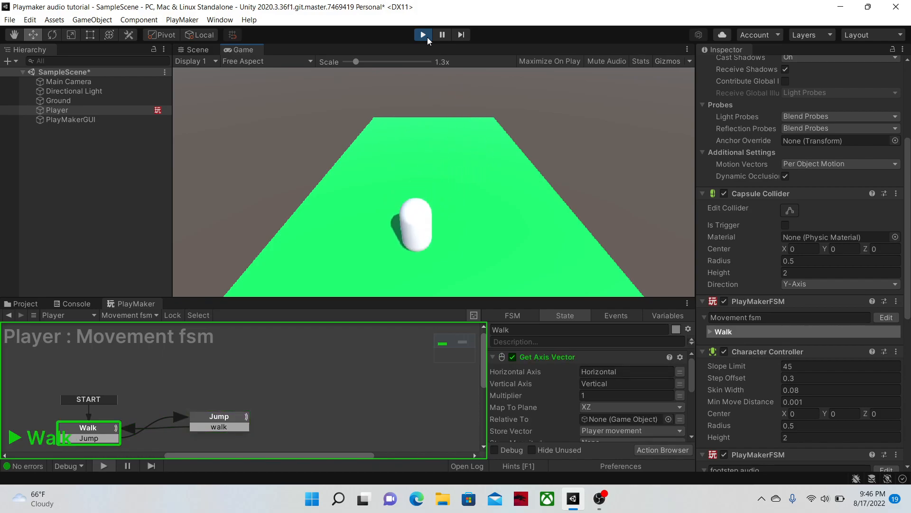
pyautogui.press('space')
pyautogui.press('space')
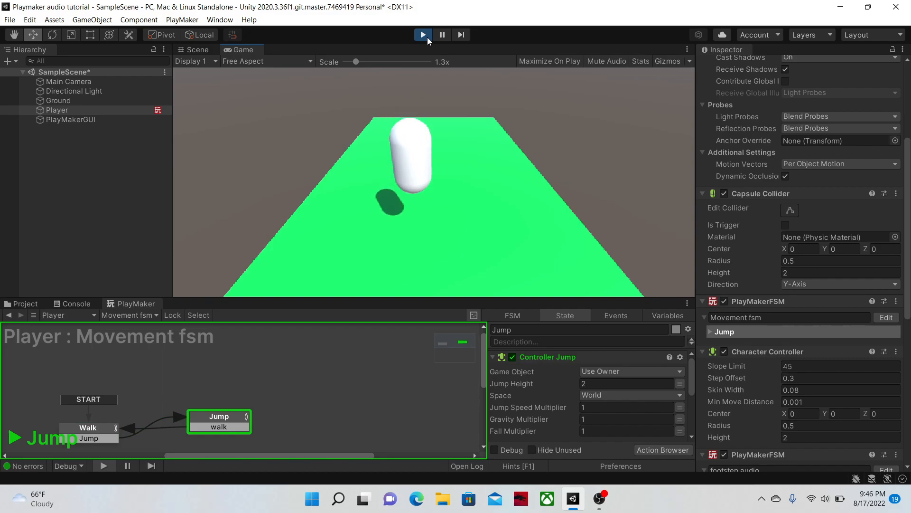
pyautogui.press('a')
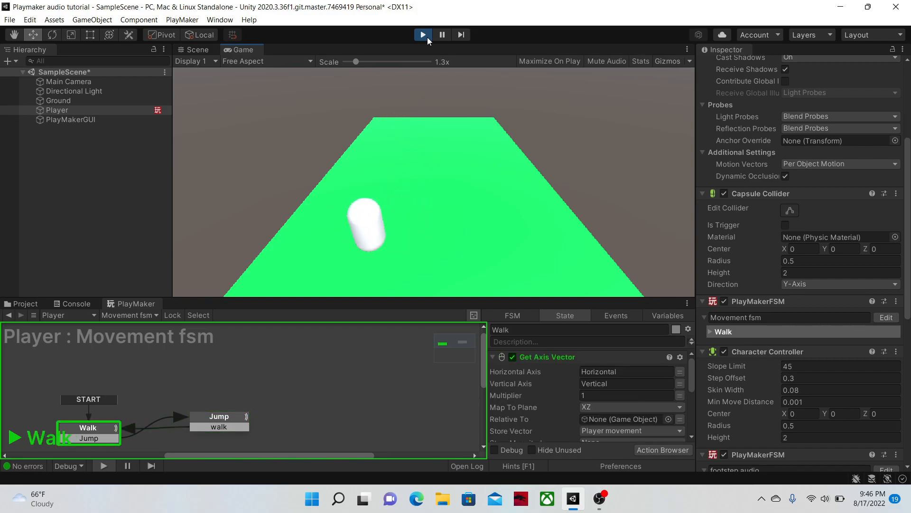
pyautogui.press('space')
pyautogui.press('d')
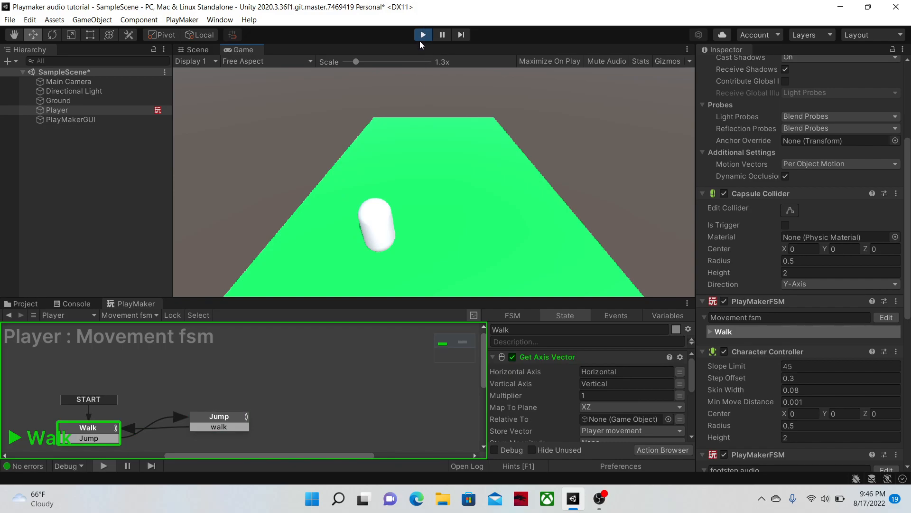
pyautogui.click(423, 34)
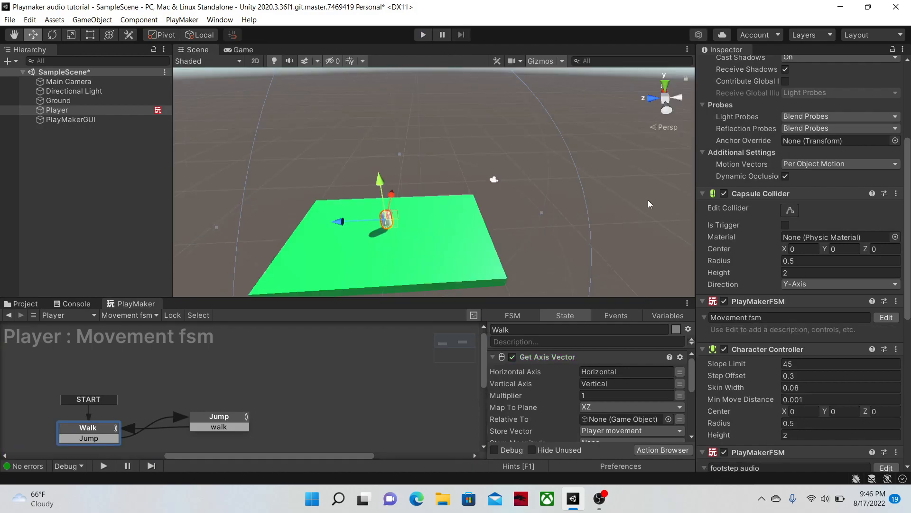
# Step: Open the Player's footstep audio fsm, play-test a jump to watch its states, and exit play mode
pyautogui.scroll(-10, 807, 304)
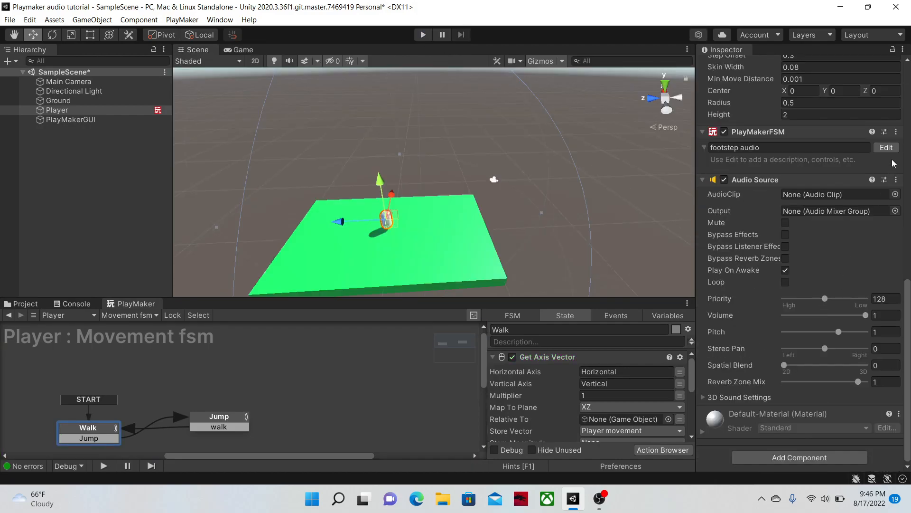
pyautogui.click(884, 147)
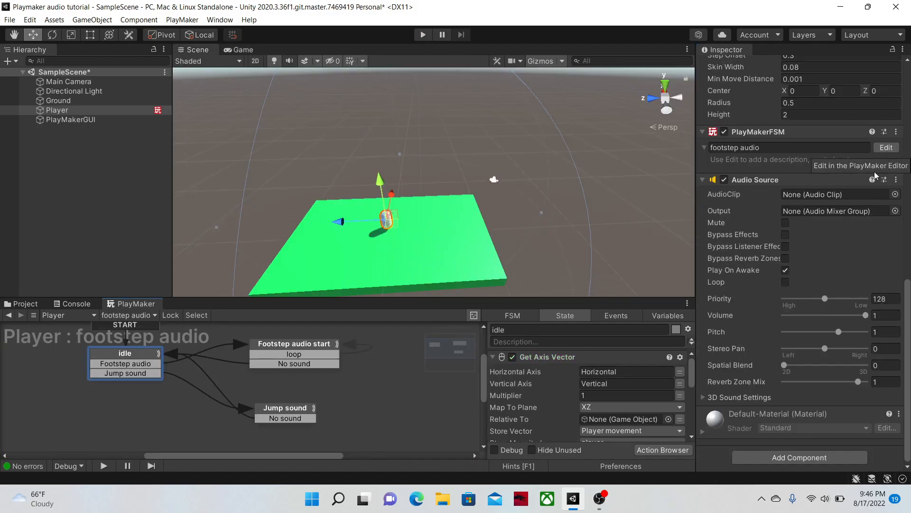
pyautogui.click(422, 35)
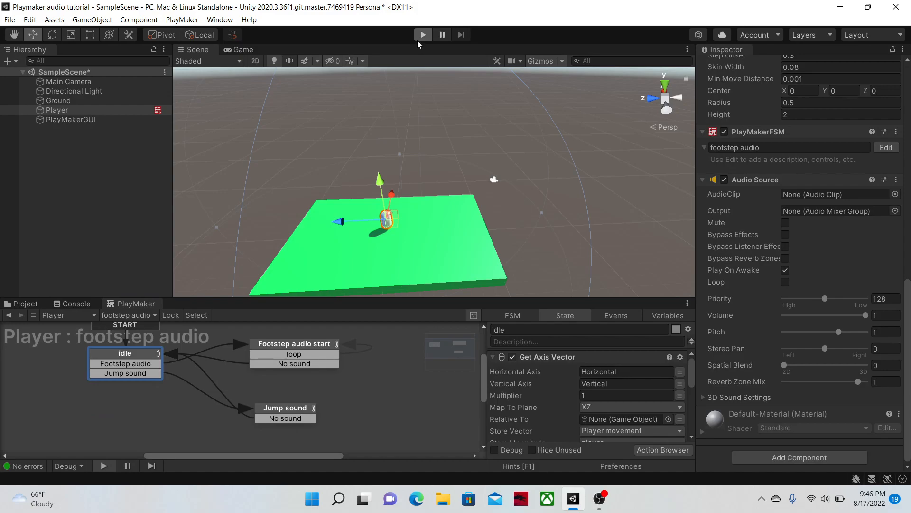
pyautogui.press('space')
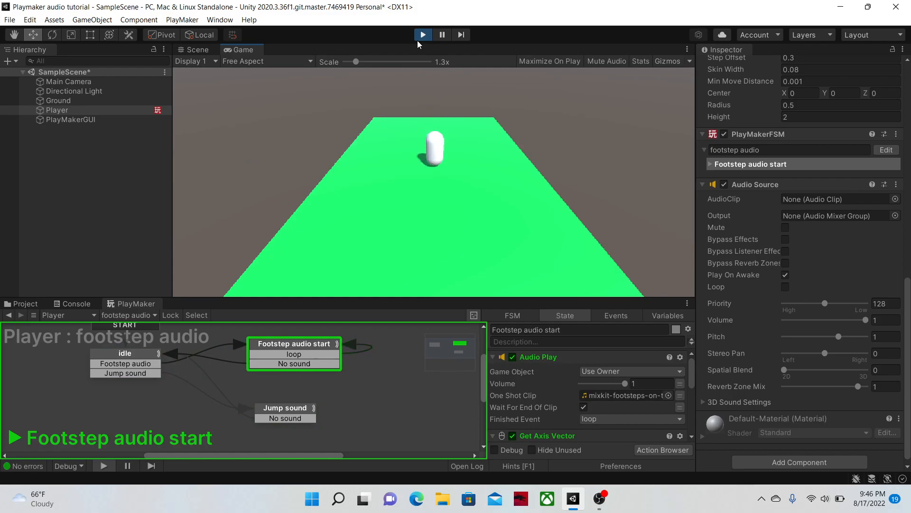
pyautogui.click(418, 38)
# Step: Clear the target of the Jump sound state's No sound transition and link that transition to a new state
pyautogui.moveTo(282, 418); pyautogui.dragTo(119, 431)
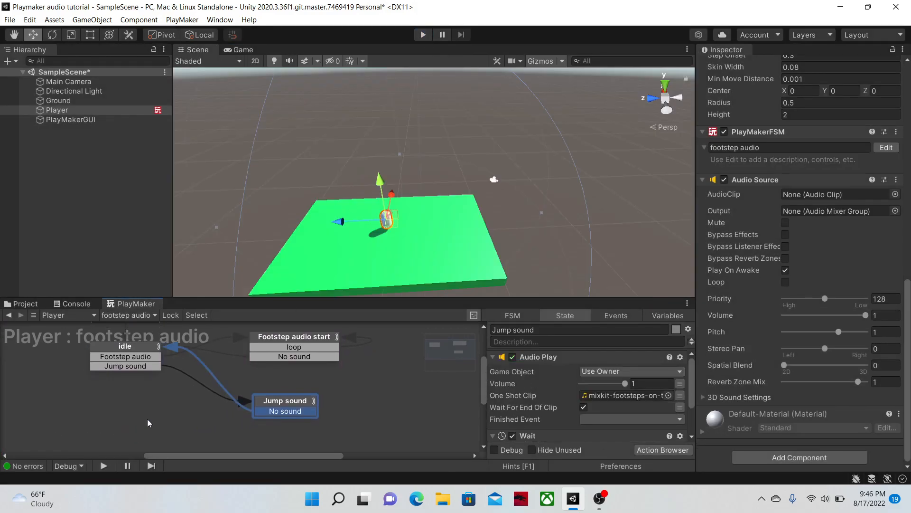
pyautogui.rightClick(257, 410)
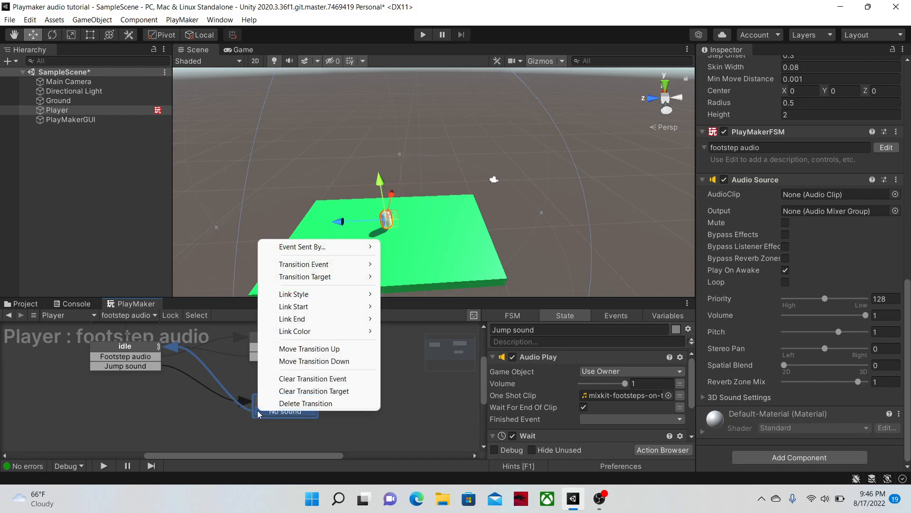
pyautogui.click(295, 392)
pyautogui.moveTo(271, 414); pyautogui.dragTo(149, 426)
# Step: Rename the new state as Jump no sound and place it below the idle state
pyautogui.click(530, 329)
pyautogui.press('BackSpace')
pyautogui.write('Jump no sound')
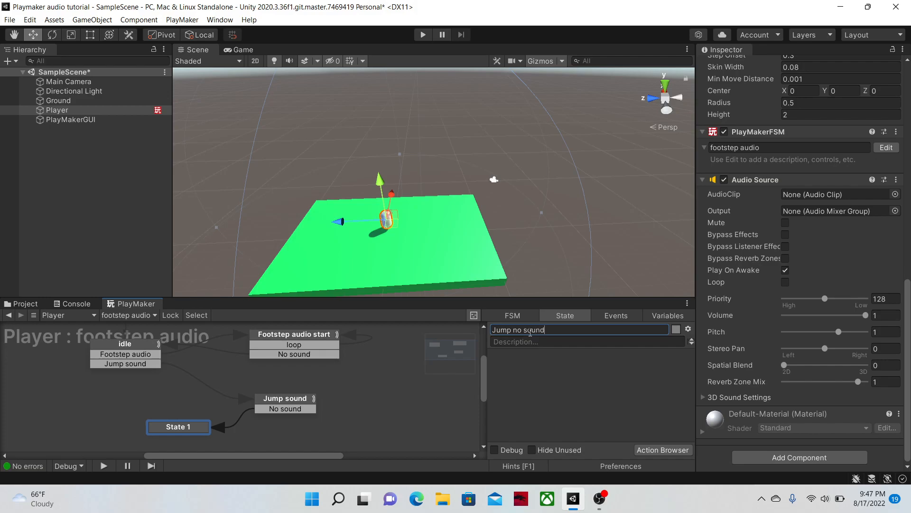
pyautogui.press('Return')
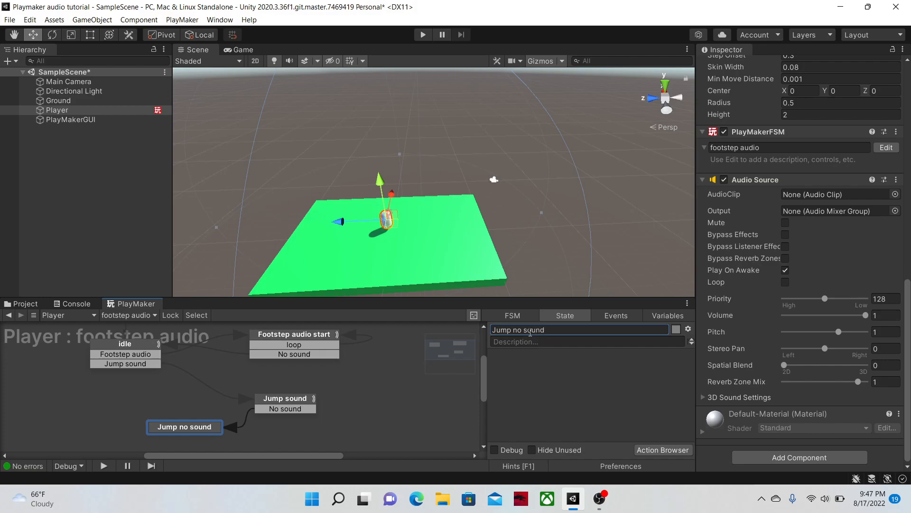
pyautogui.moveTo(194, 433); pyautogui.dragTo(143, 422)
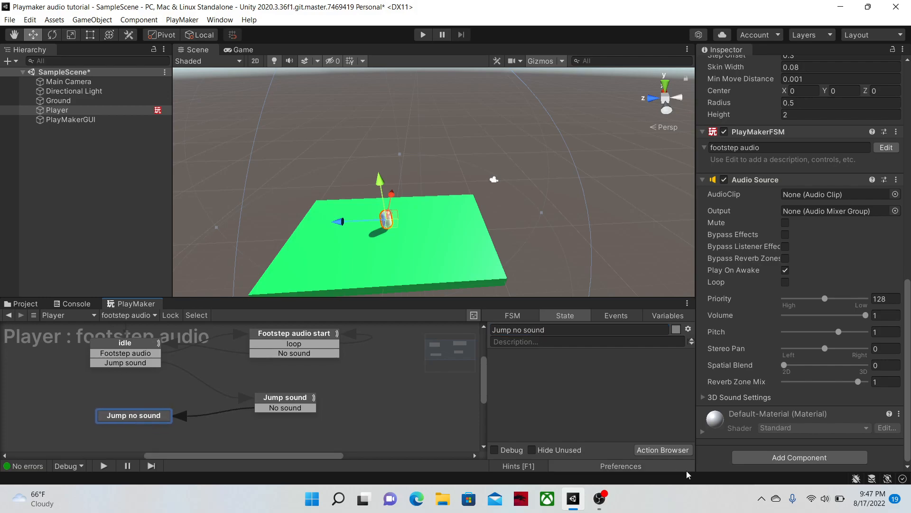
# Step: Add an Audio Stop action to the Jump no sound state and remove the extra Audio Play action
pyautogui.click(663, 449)
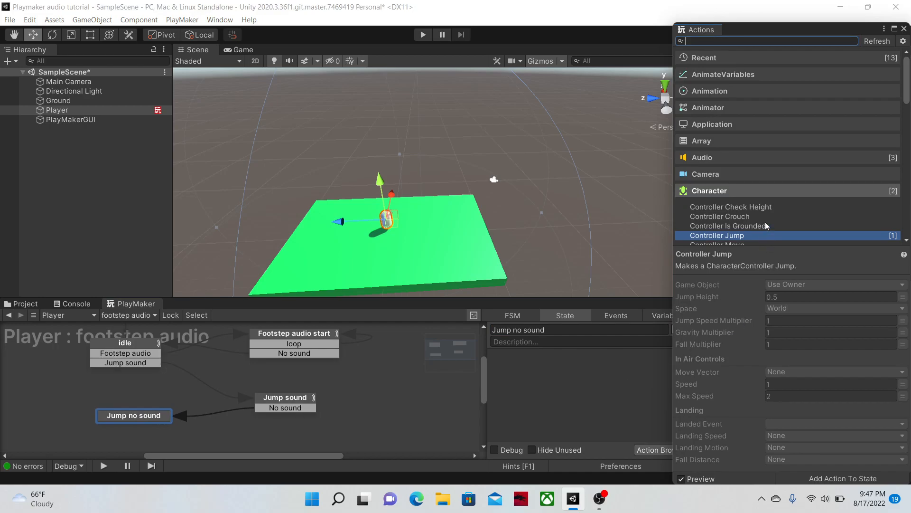
pyautogui.click(716, 155)
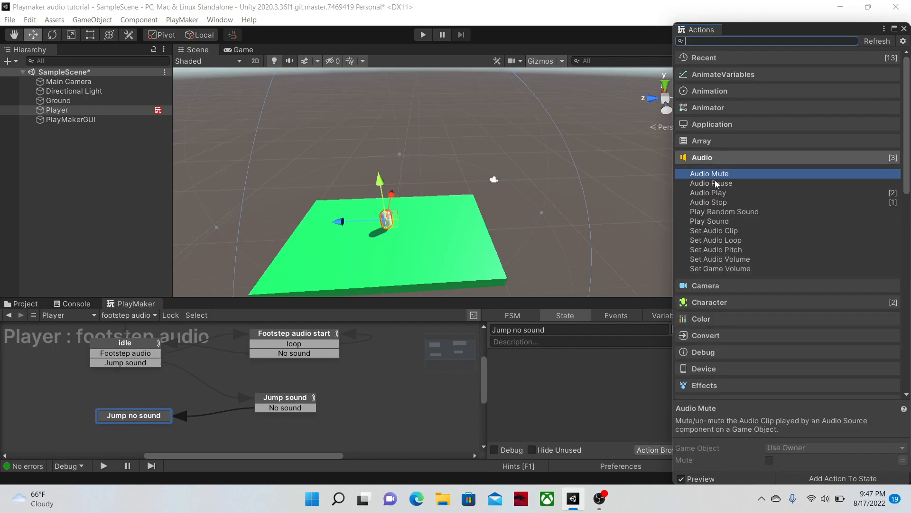
pyautogui.doubleClick(716, 191)
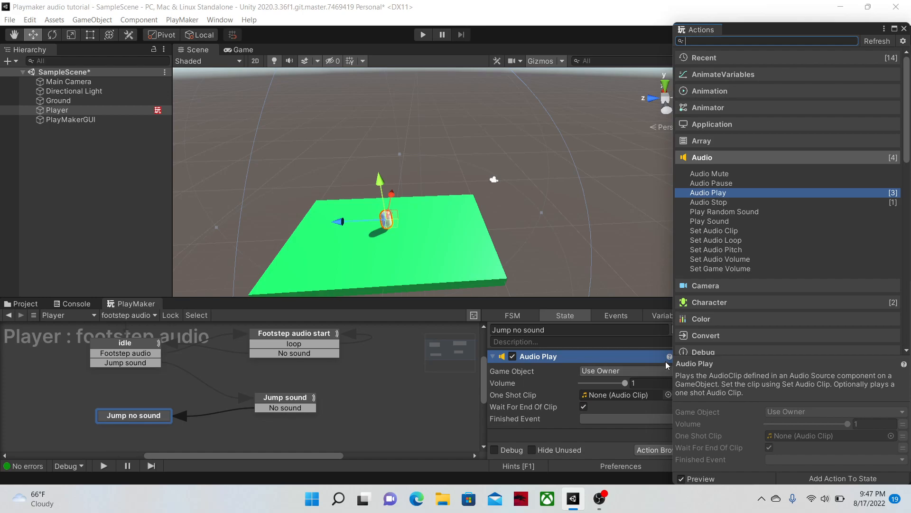
pyautogui.click(747, 174)
pyautogui.click(750, 202)
pyautogui.doubleClick(750, 203)
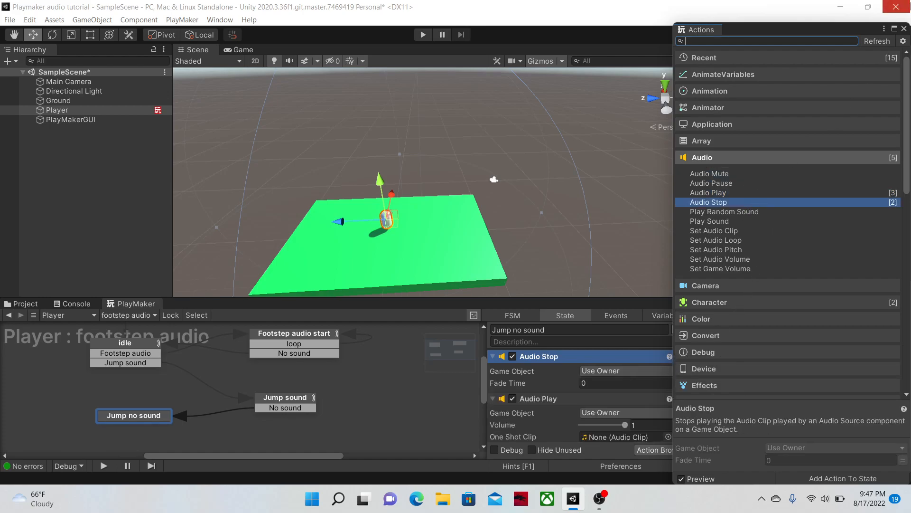
pyautogui.click(904, 28)
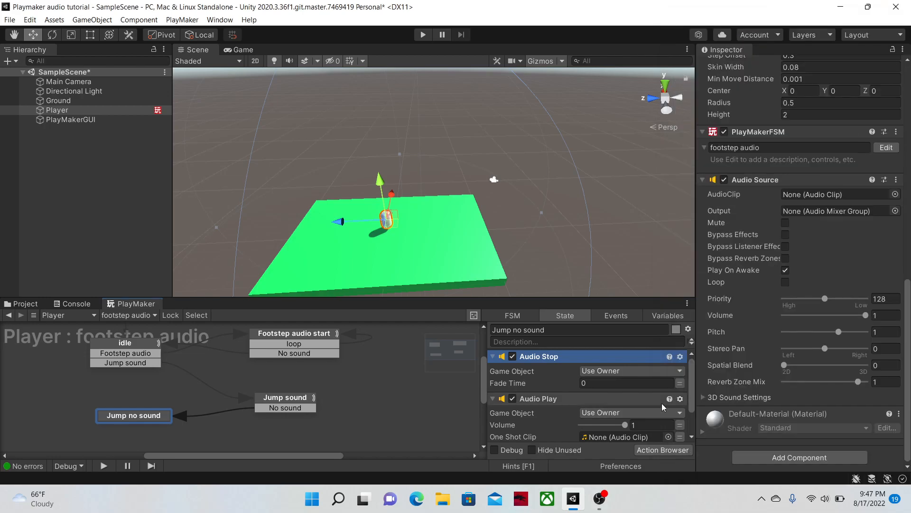
pyautogui.click(681, 399)
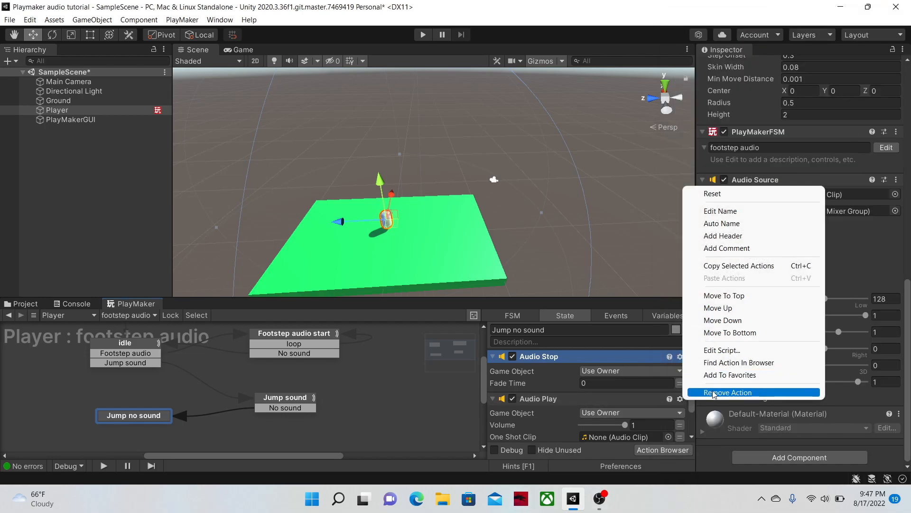
pyautogui.click(727, 392)
# Step: Set the Audio Stop fade time to 0 and add a Wait action to the Jump no sound state
pyautogui.click(623, 383)
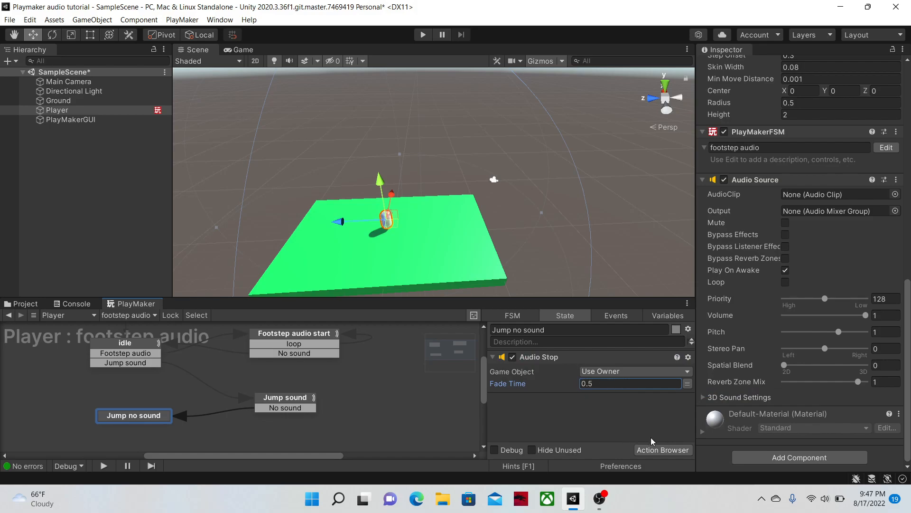
pyautogui.click(656, 448)
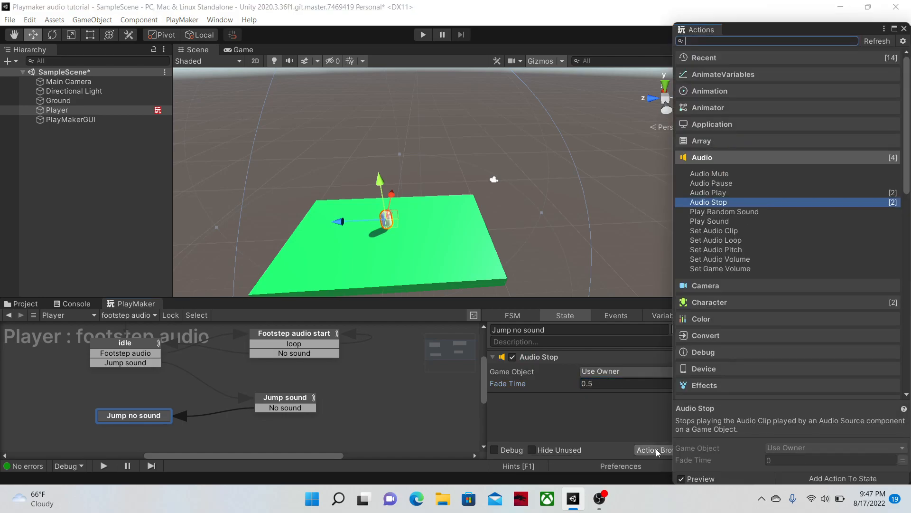
pyautogui.write('wait')
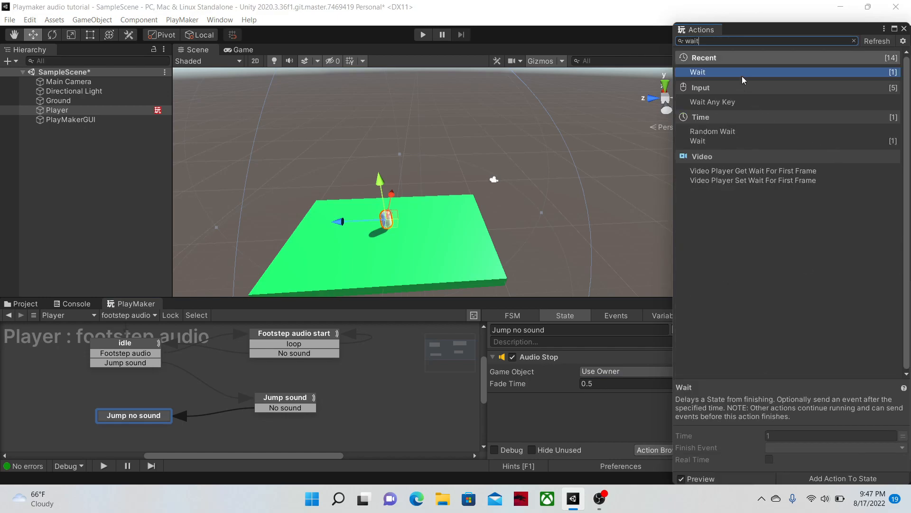
pyautogui.click(606, 381)
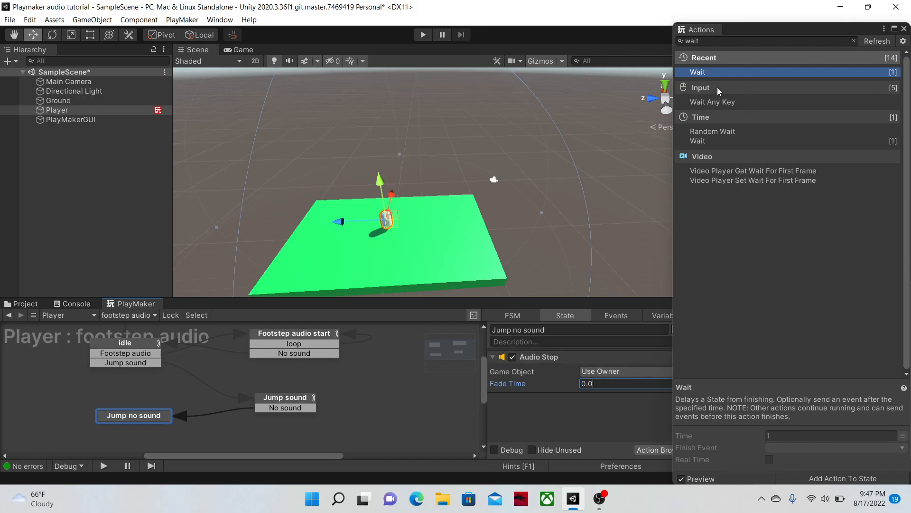
pyautogui.click(710, 72)
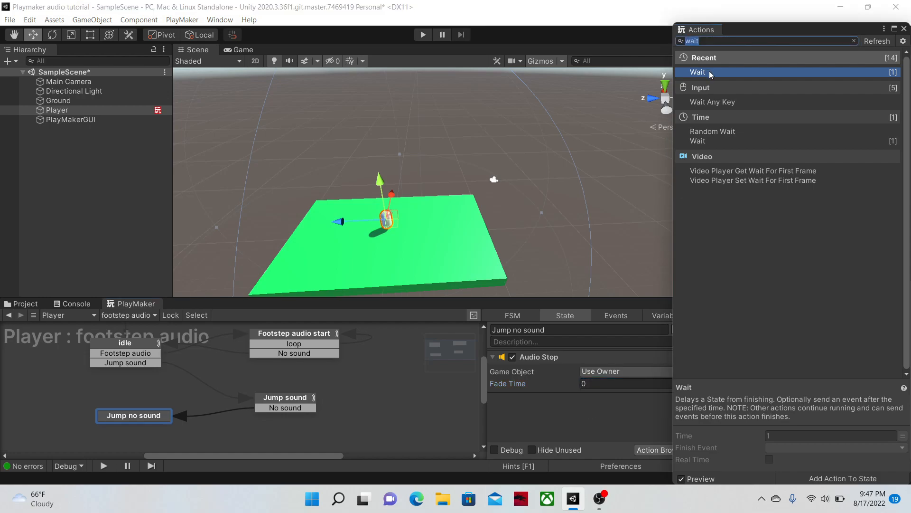
pyautogui.doubleClick(711, 72)
pyautogui.click(903, 28)
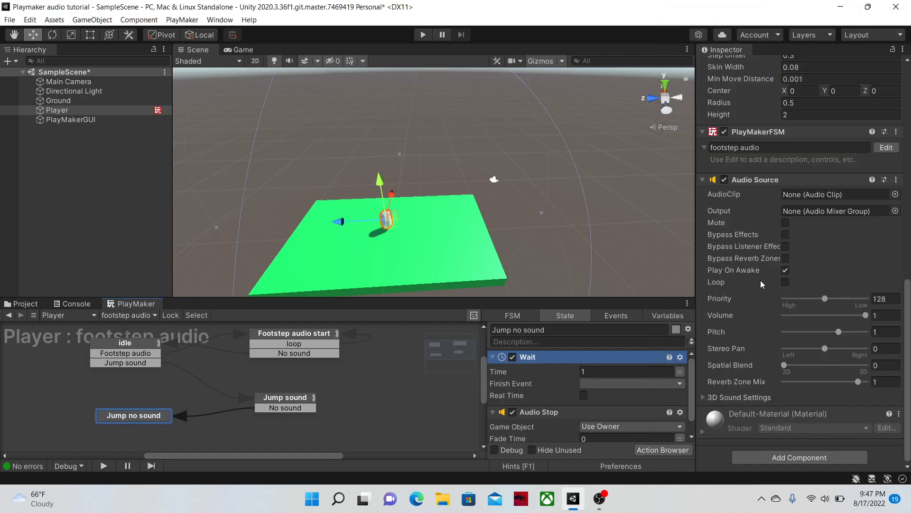
# Step: Place the Wait action below Audio Stop and give it a time of 0.5 and the finish event No sound
pyautogui.moveTo(531, 358); pyautogui.dragTo(547, 439)
pyautogui.click(596, 414)
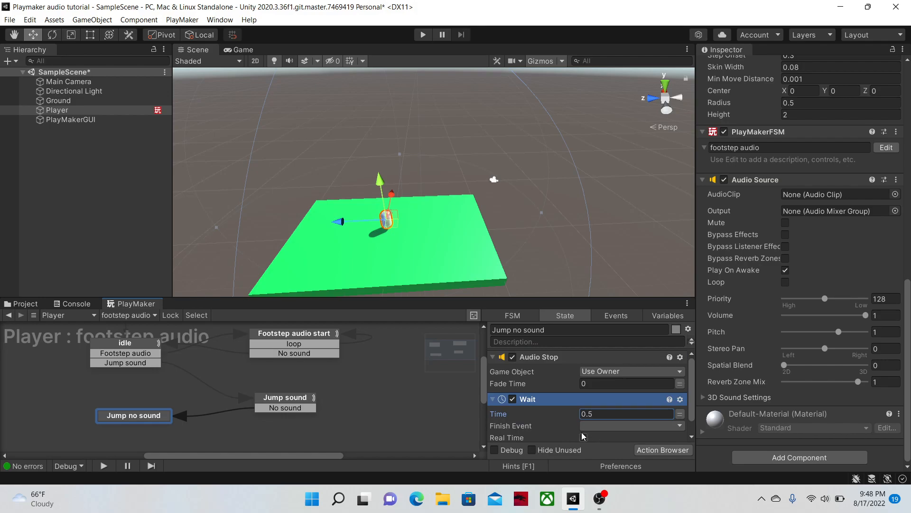
pyautogui.click(585, 425)
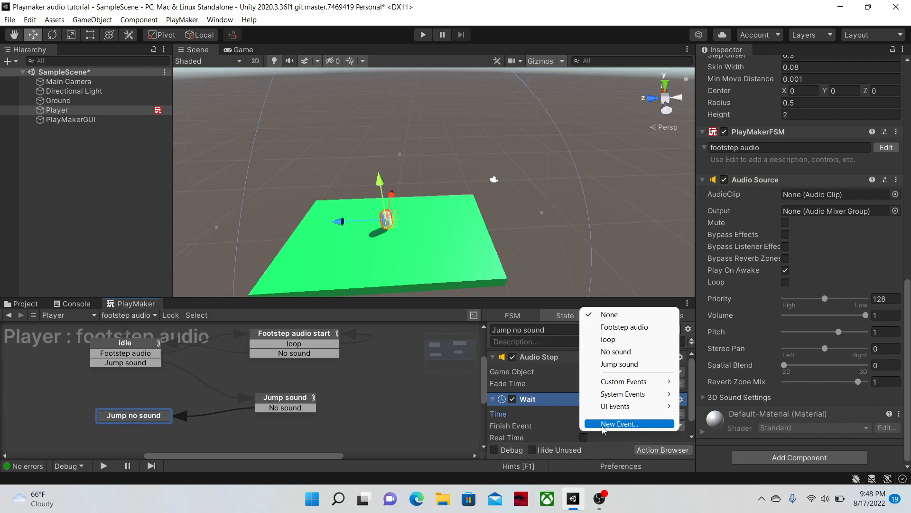
pyautogui.click(617, 351)
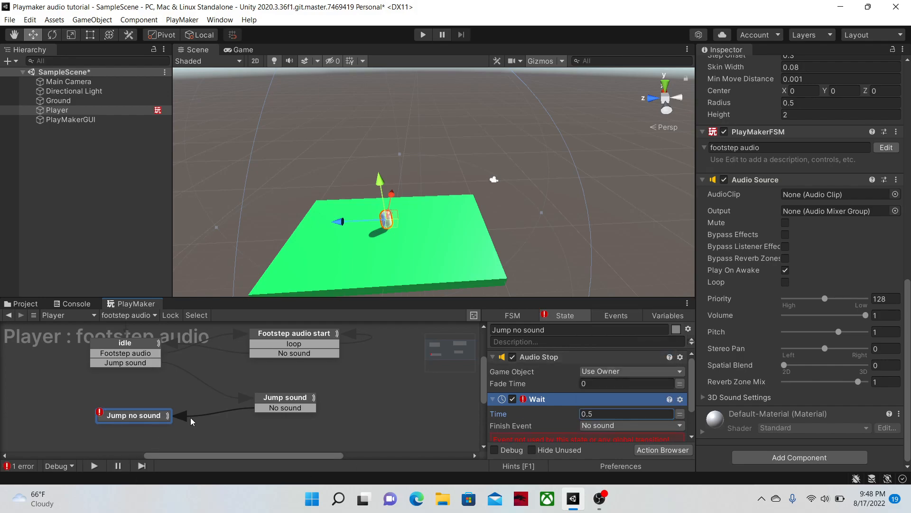
# Step: Add a No sound transition from Jump no sound to idle, and move the Jump no sound state below and left of idle
pyautogui.click(493, 439)
pyautogui.moveTo(246, 431); pyautogui.dragTo(257, 354)
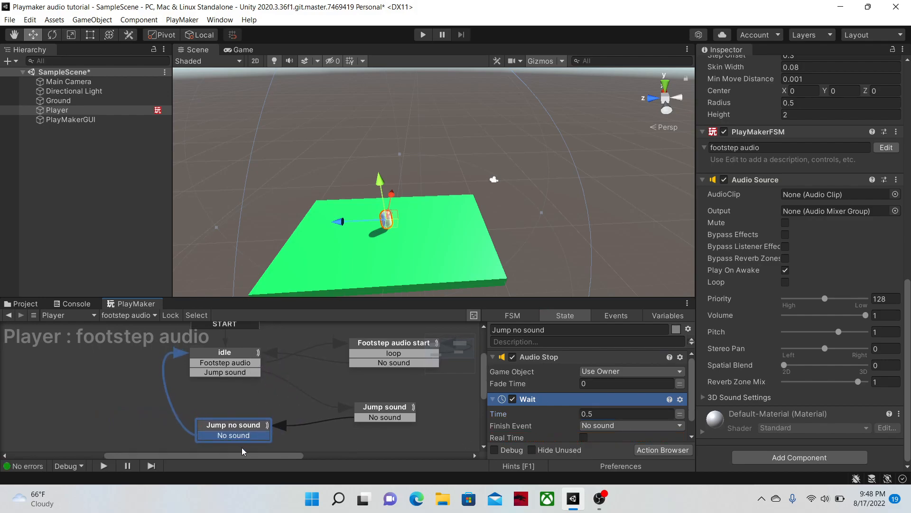
pyautogui.moveTo(219, 418); pyautogui.dragTo(141, 404)
pyautogui.click(316, 429)
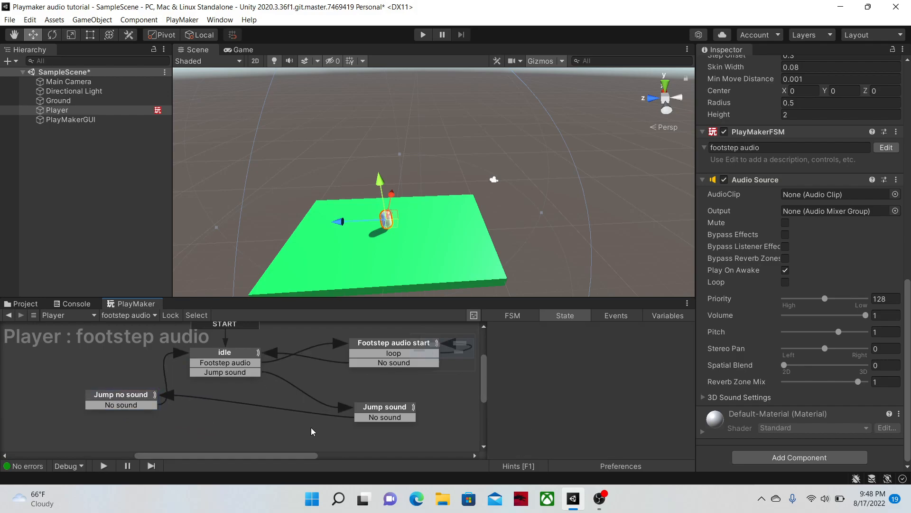
pyautogui.scroll(-1, 280, 418)
pyautogui.click(160, 422)
pyautogui.scroll(-1, 207, 375)
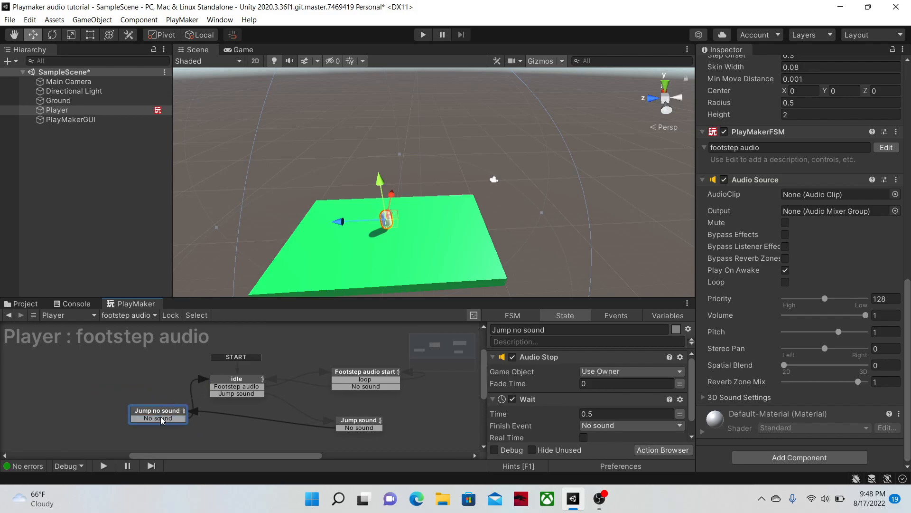
pyautogui.moveTo(159, 412); pyautogui.dragTo(159, 448)
pyautogui.click(347, 440)
pyautogui.scroll(-1, 348, 439)
pyautogui.moveTo(349, 432); pyautogui.dragTo(305, 419, button='middle')
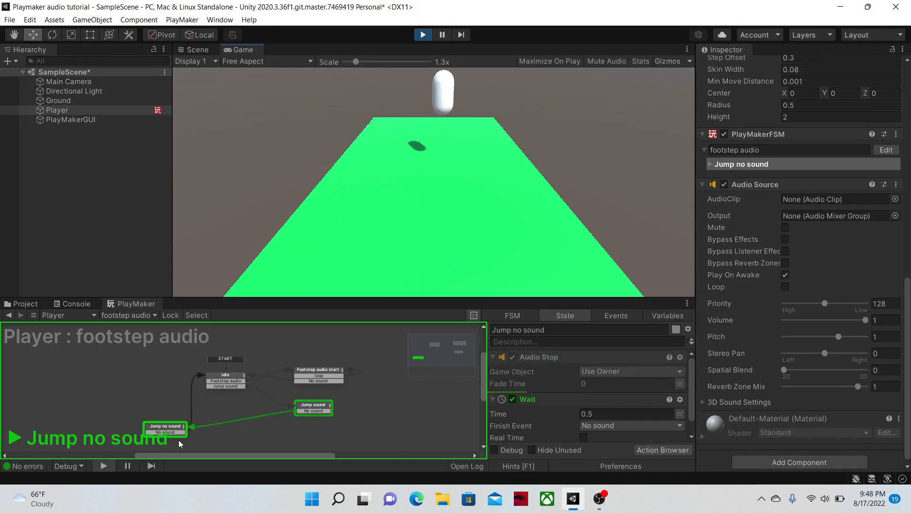
# Step: Play-test the scene by jumping and moving the capsule while watching the footstep audio fsm states, and exit play mode
pyautogui.press('space')
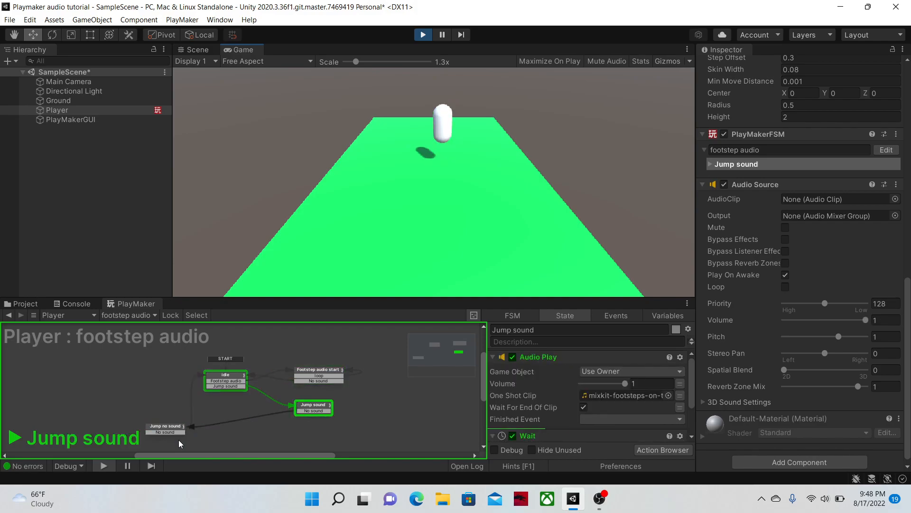
pyautogui.press('d')
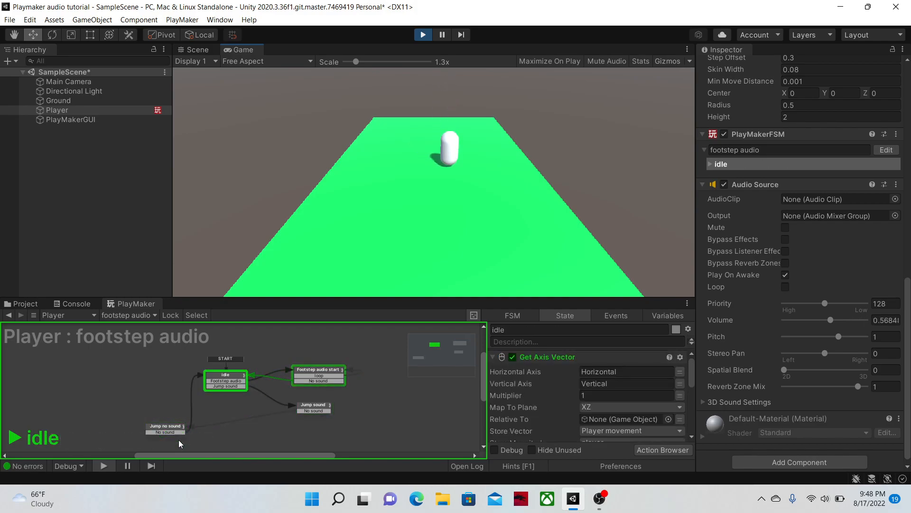
pyautogui.press('space')
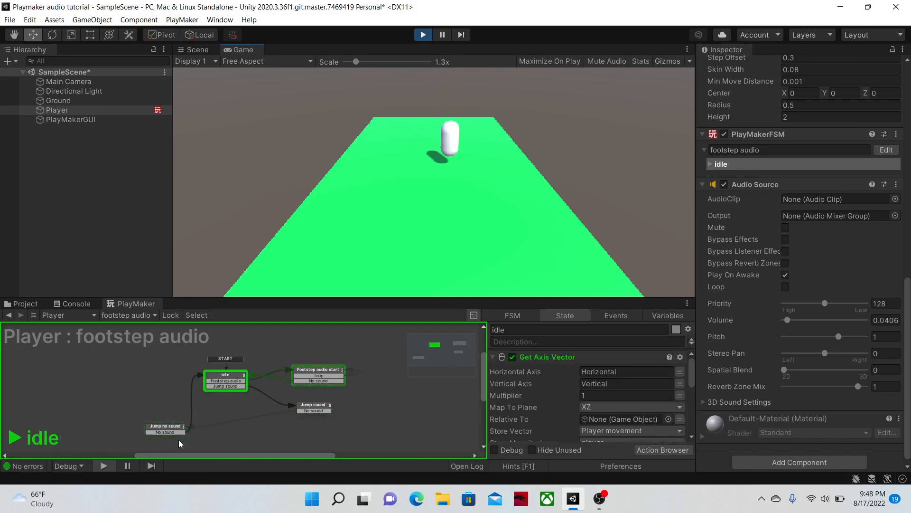
pyautogui.click(428, 35)
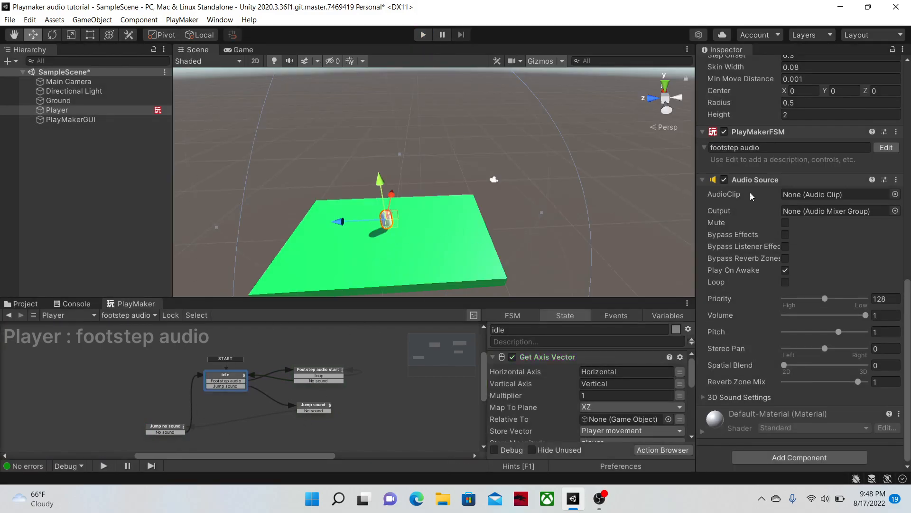
# Step: Set the Wait time in the Jump no sound state to 0.85
pyautogui.click(179, 429)
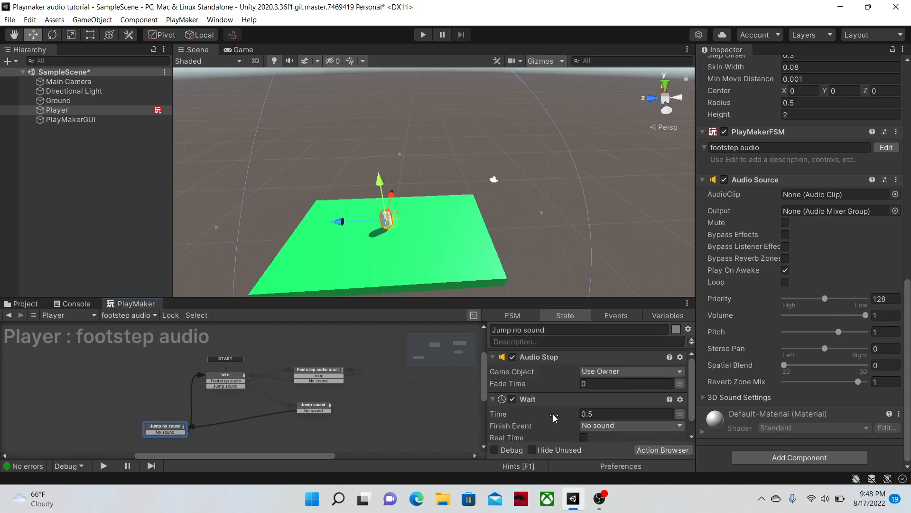
pyautogui.click(596, 413)
pyautogui.press('BackSpace')
# Step: Play-test jumping and moving sideways with the new wait time, and exit play mode
pyautogui.click(422, 35)
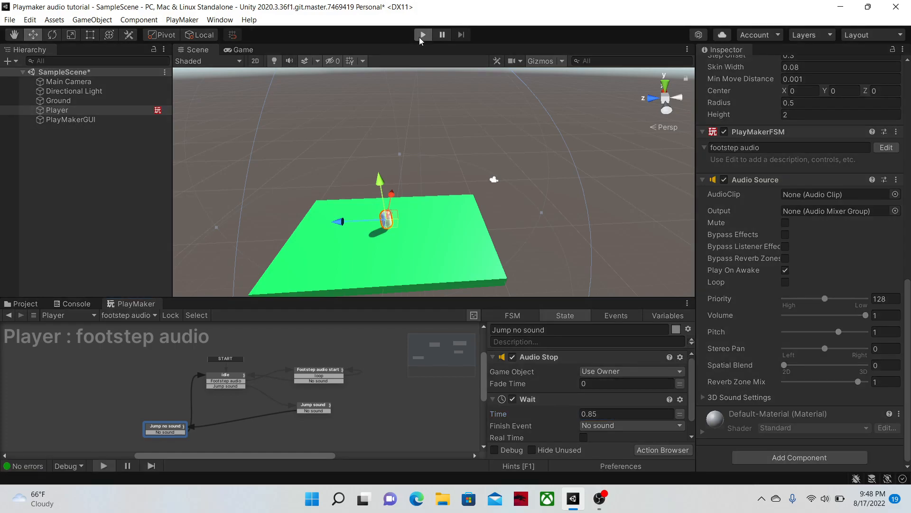
pyautogui.press('space')
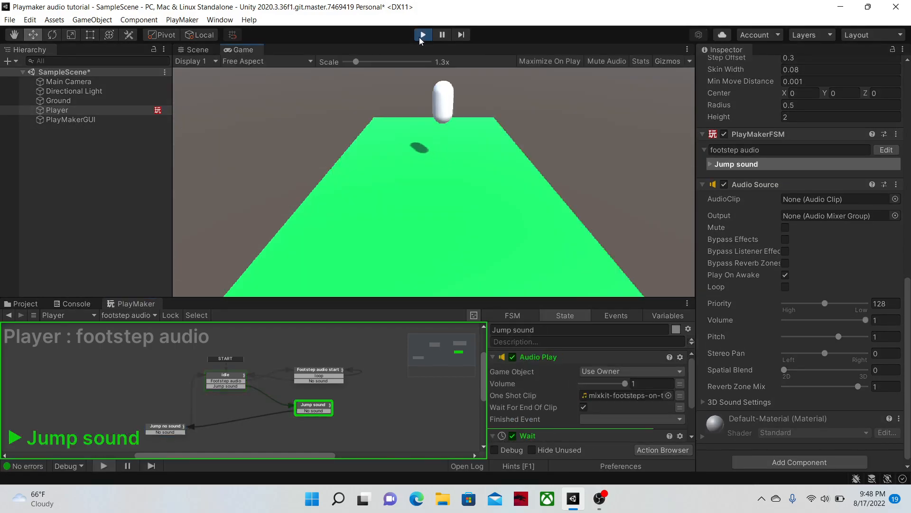
pyautogui.press('d')
pyautogui.press('space')
pyautogui.press('d')
pyautogui.press('a')
pyautogui.click(427, 36)
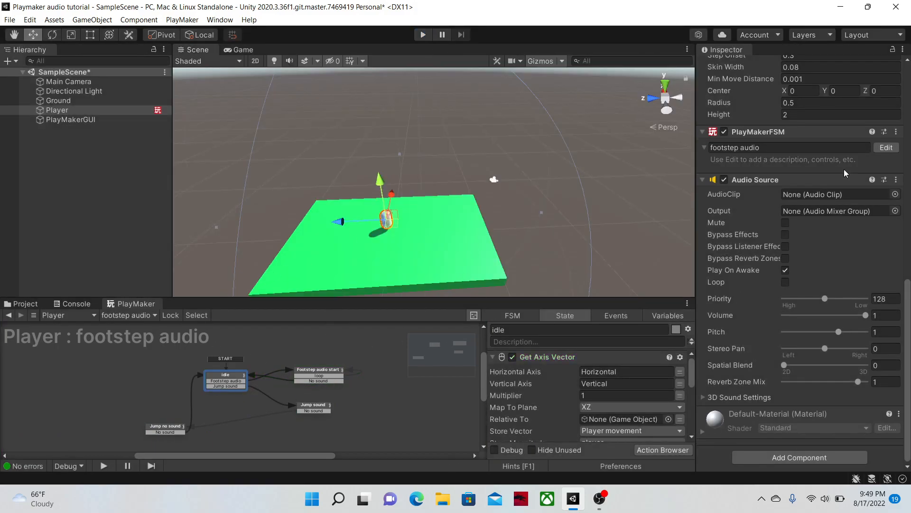
# Step: Clear the selection and reselect the Player capsule in the scene
pyautogui.scroll(4, 843, 168)
pyautogui.click(597, 236)
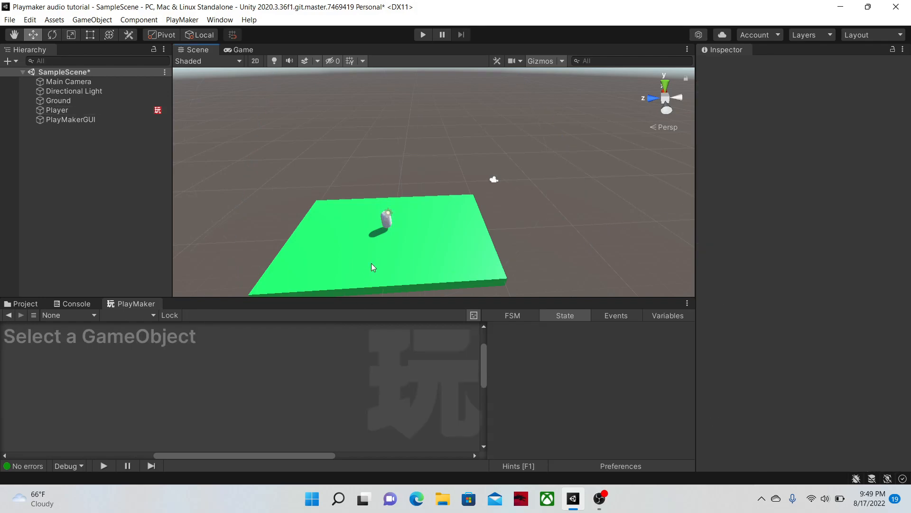
pyautogui.click(385, 219)
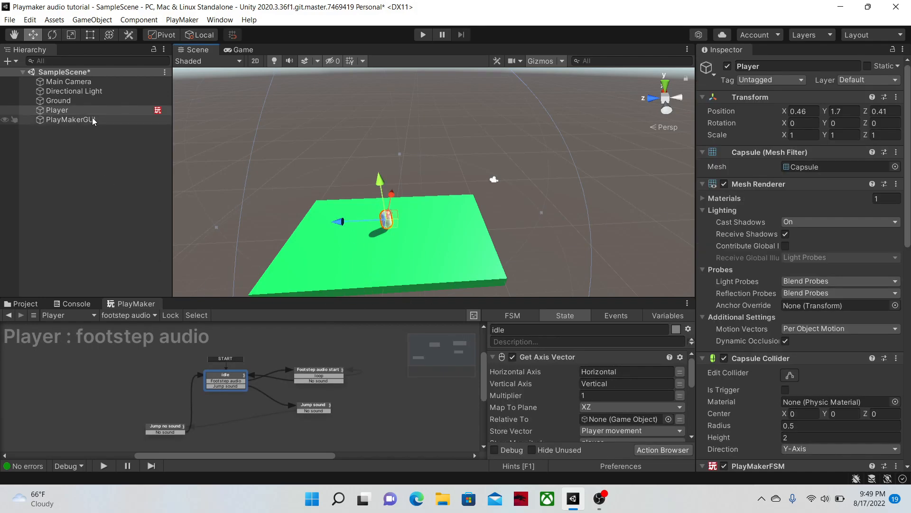